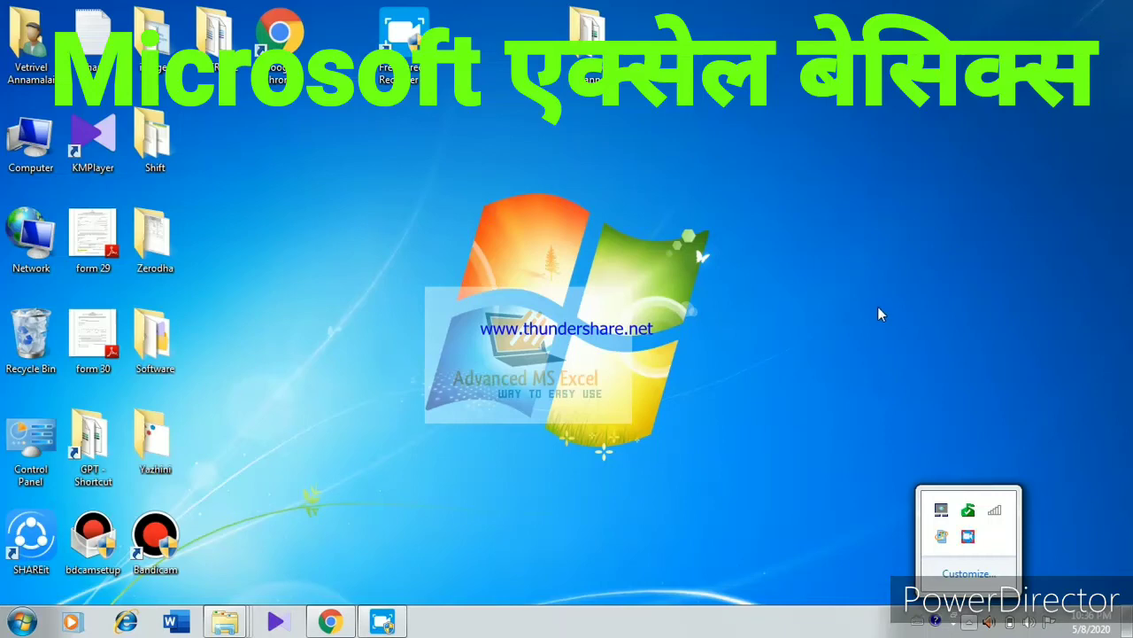
Create a new Excel worksheet on the desktop named 'New Excel' and open it
left_click(877, 307)
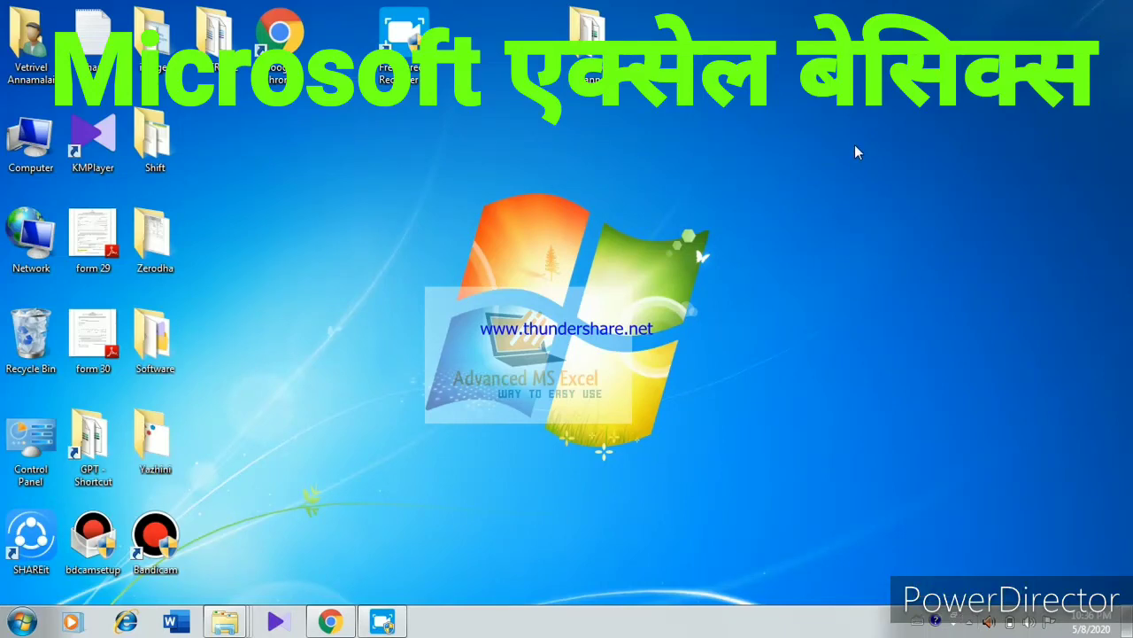
right_click(855, 146)
mouse_move(915, 314)
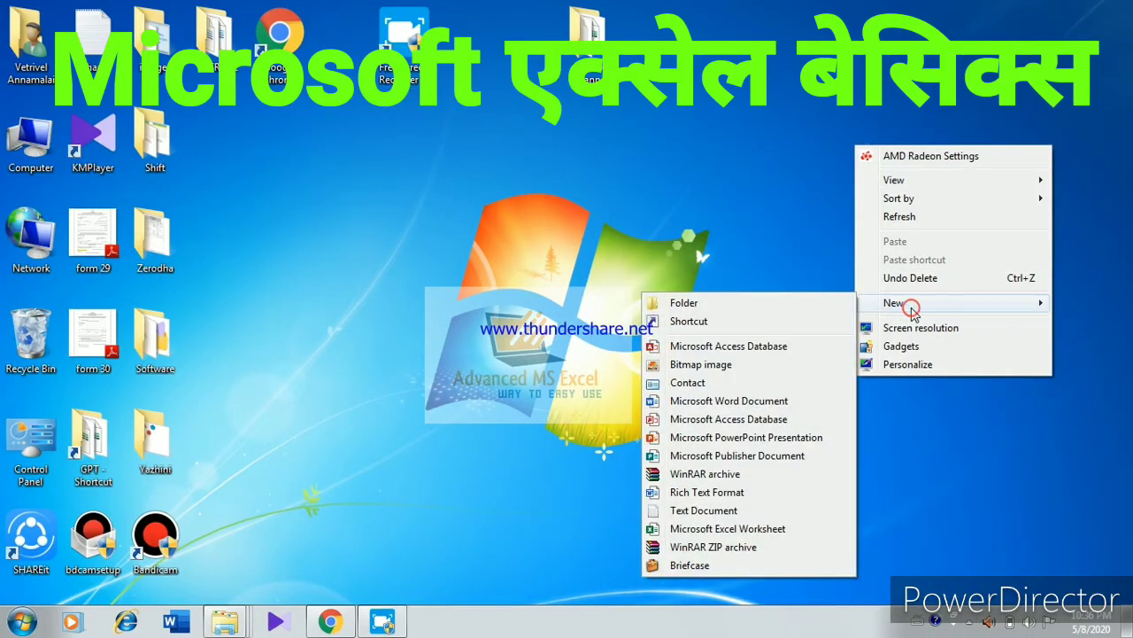
left_click(680, 532)
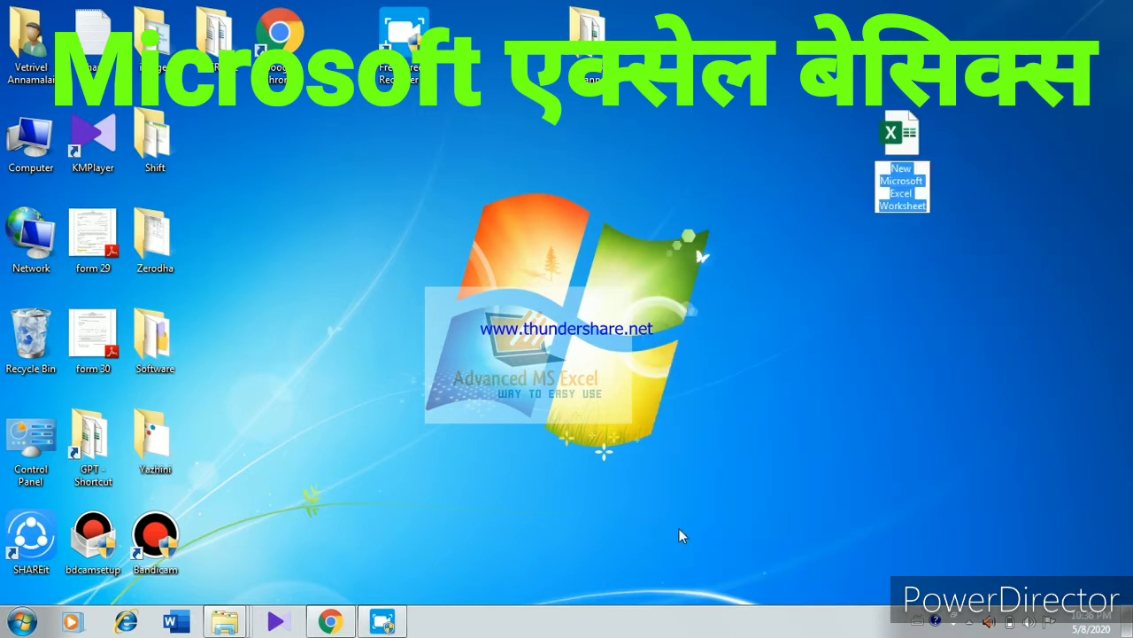
type("N")
type("ew")
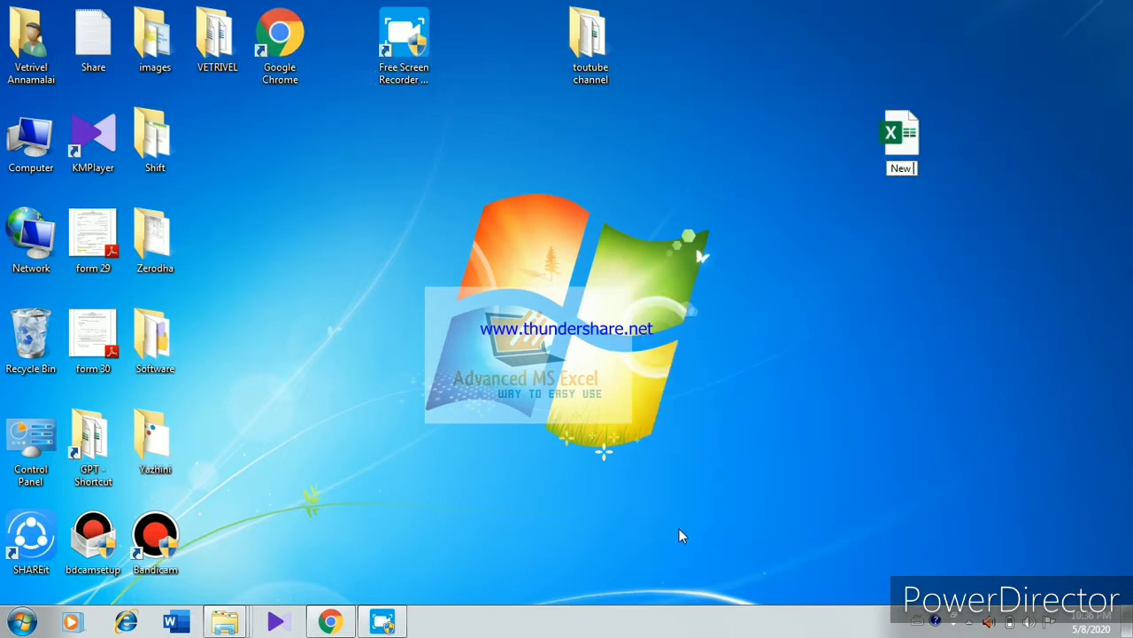
type(" Excel")
key("Return")
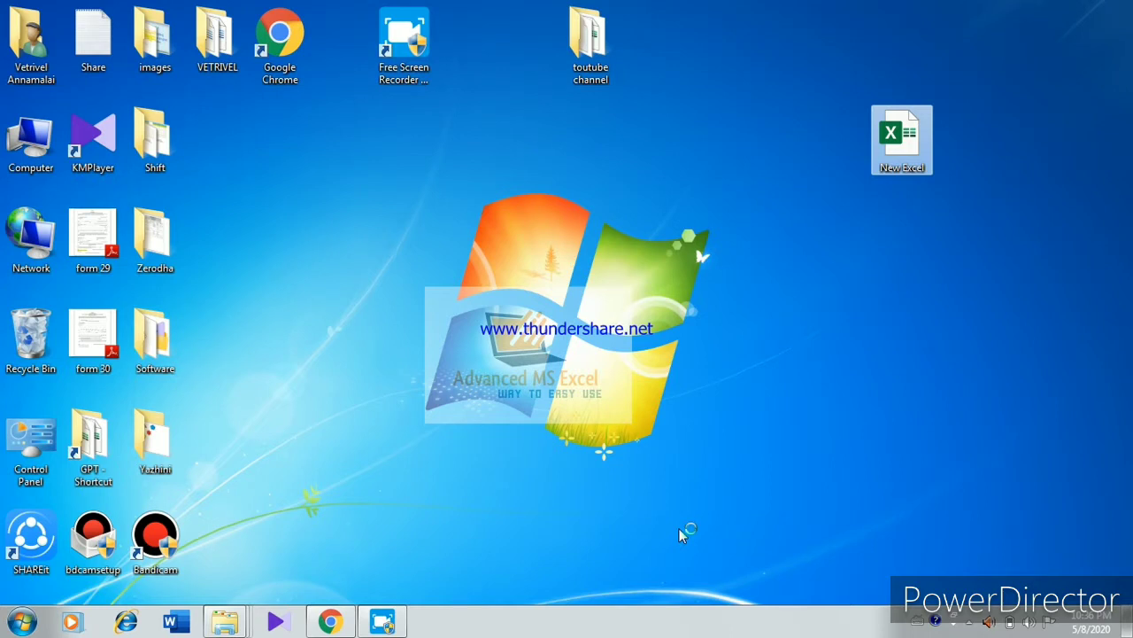
key("Return")
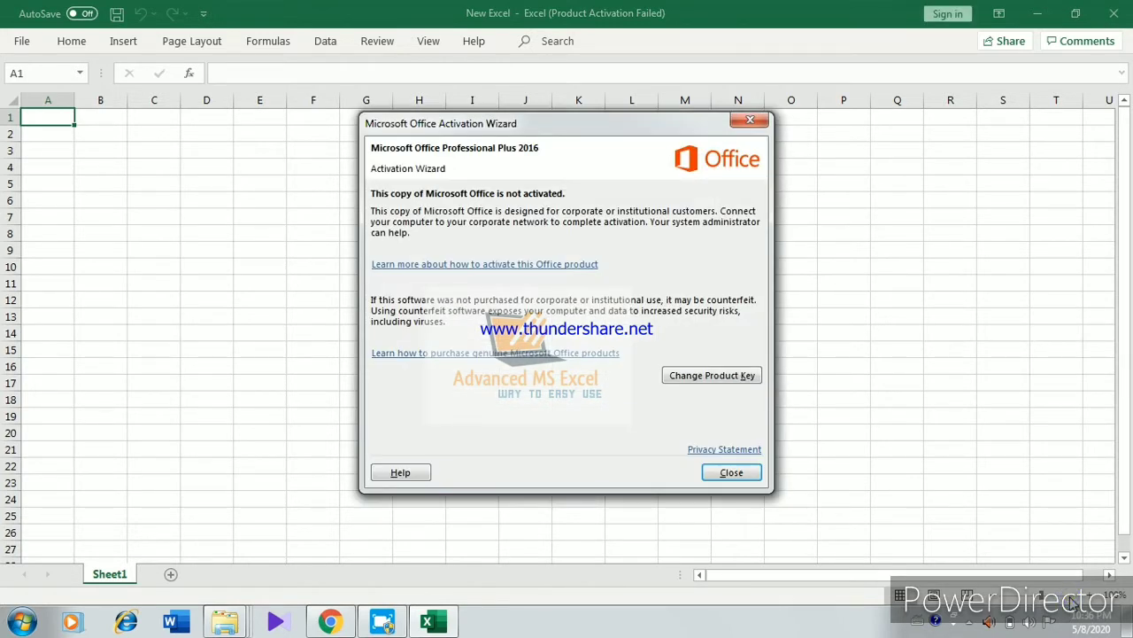
Dismiss the activation notice, zoom the sheet to about 230%, and try selecting cells and column A
left_click(727, 474)
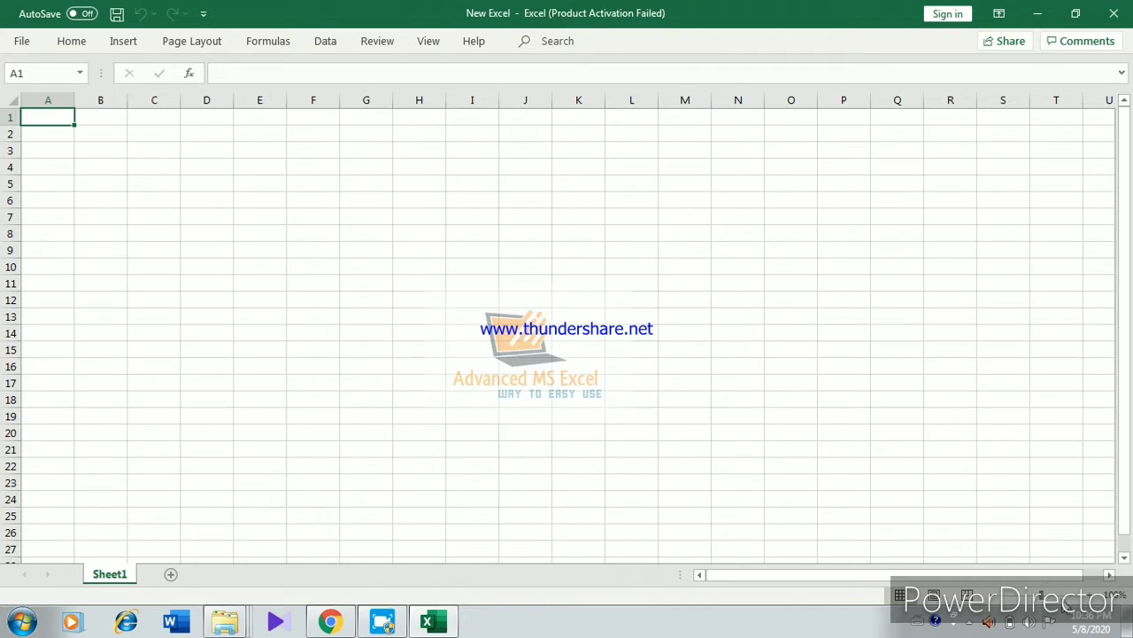
left_click(1060, 595)
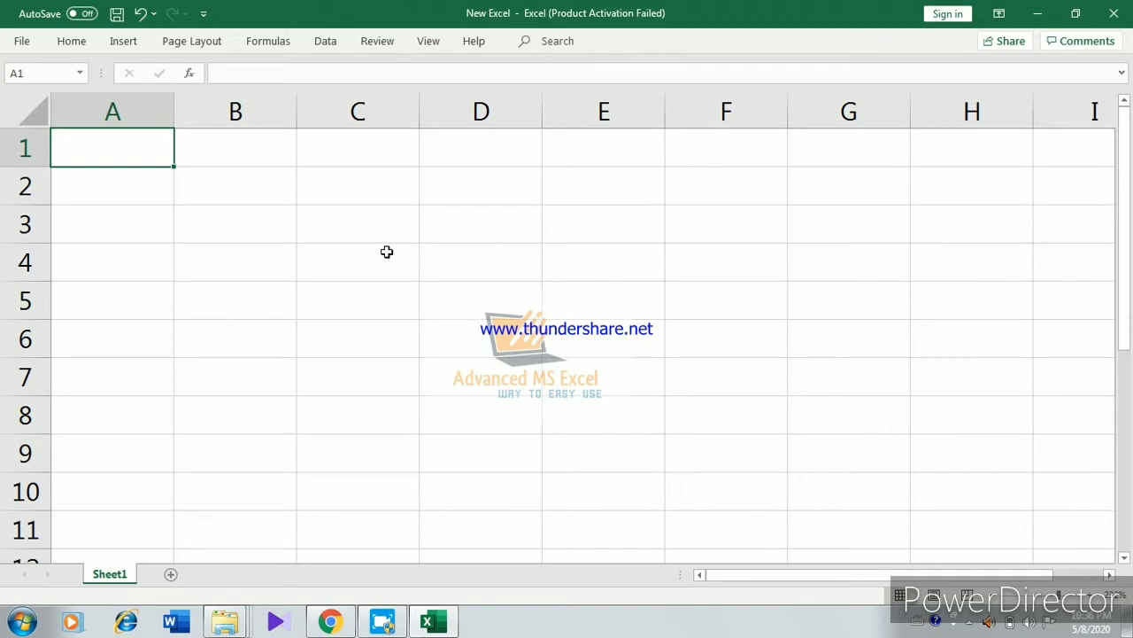
left_click(246, 210)
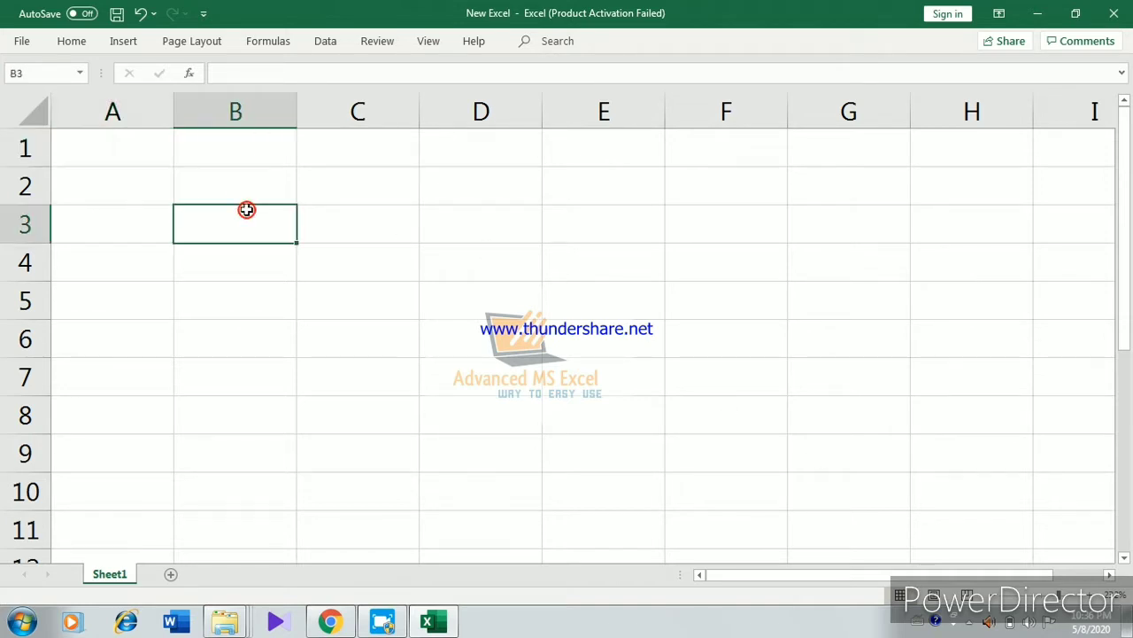
left_click(216, 195)
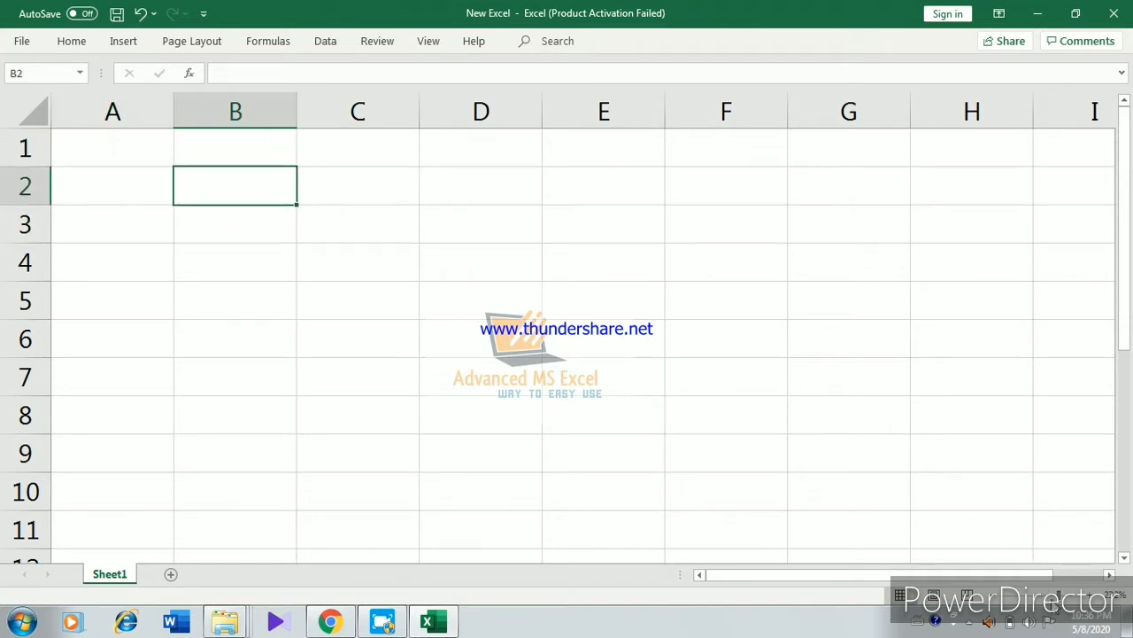
scroll(567, 328, "down", 1)
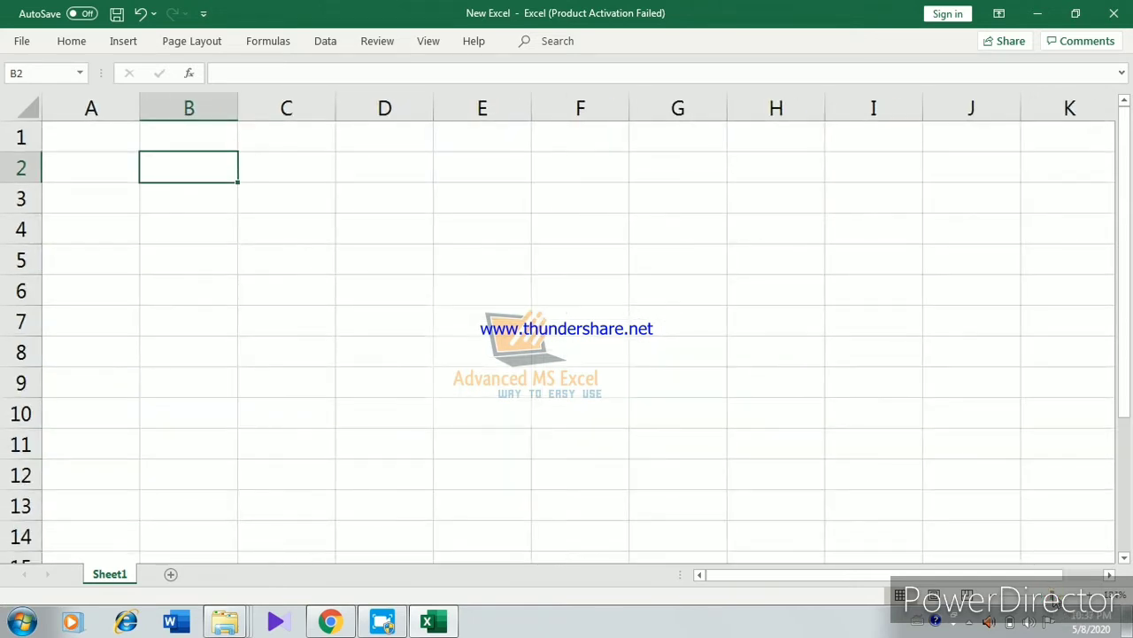
left_click(447, 205)
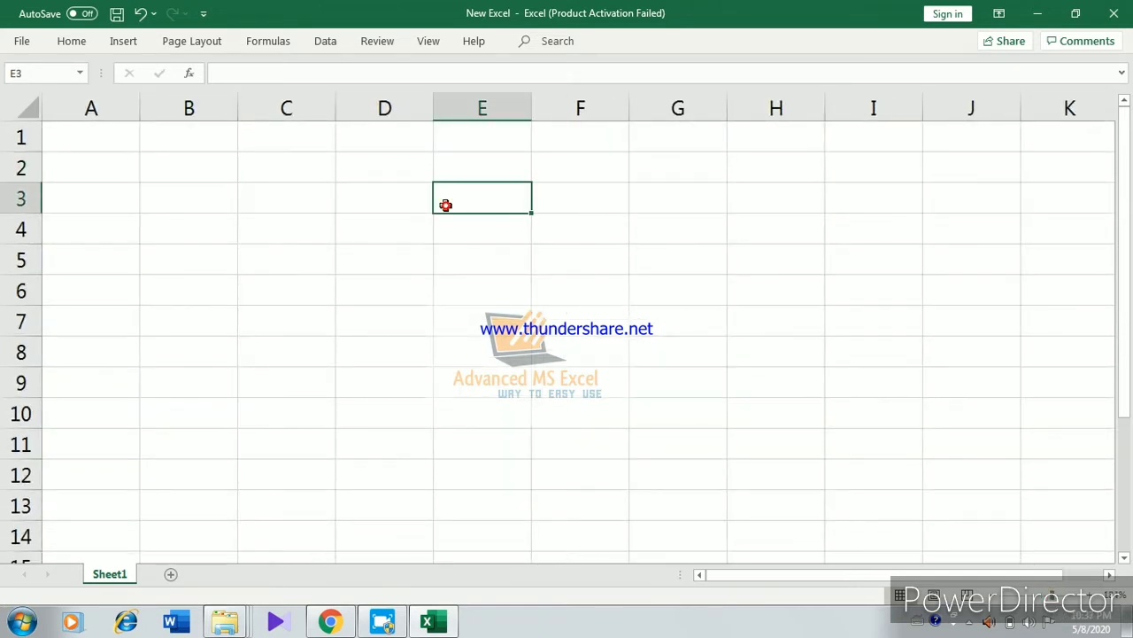
left_click(322, 202)
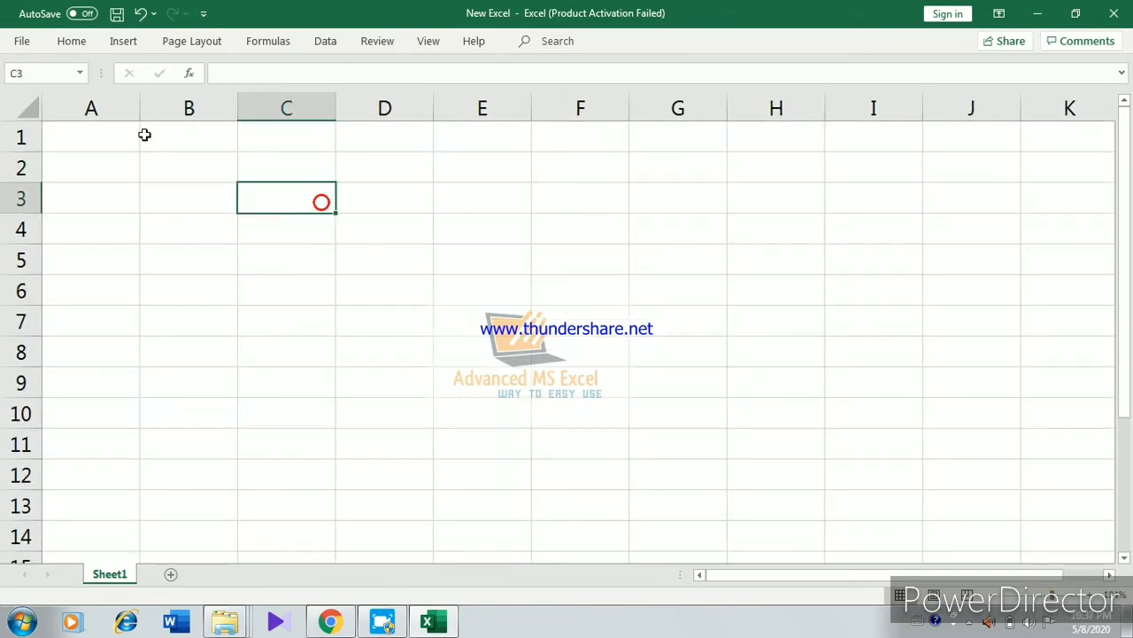
left_click(91, 108)
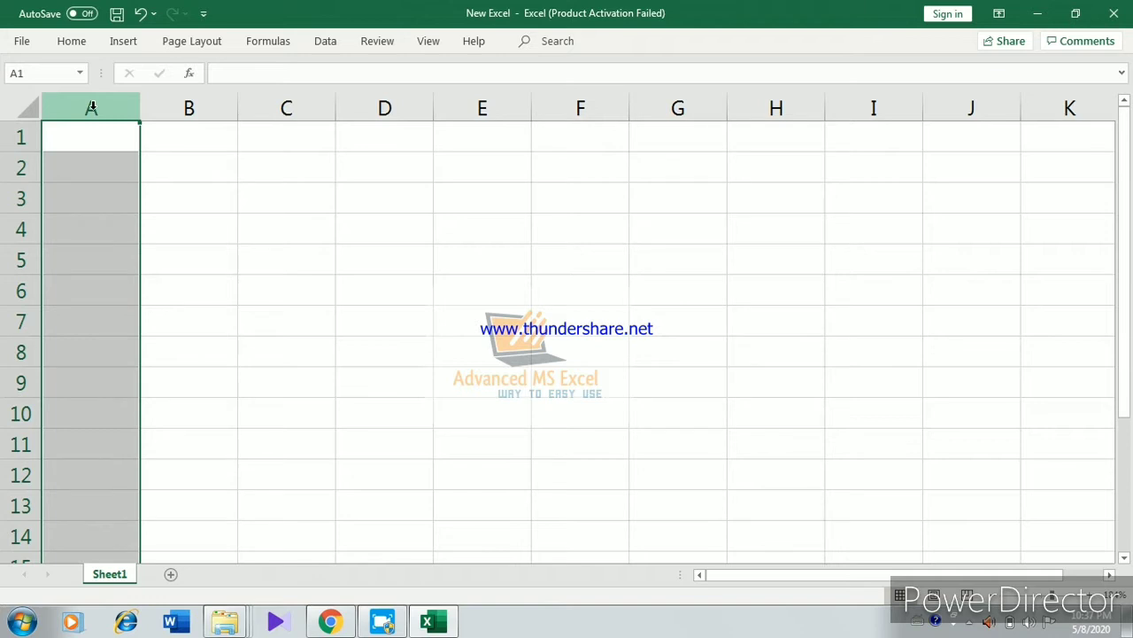
Select cell I2 as the starting point for the topic list
left_click(902, 149)
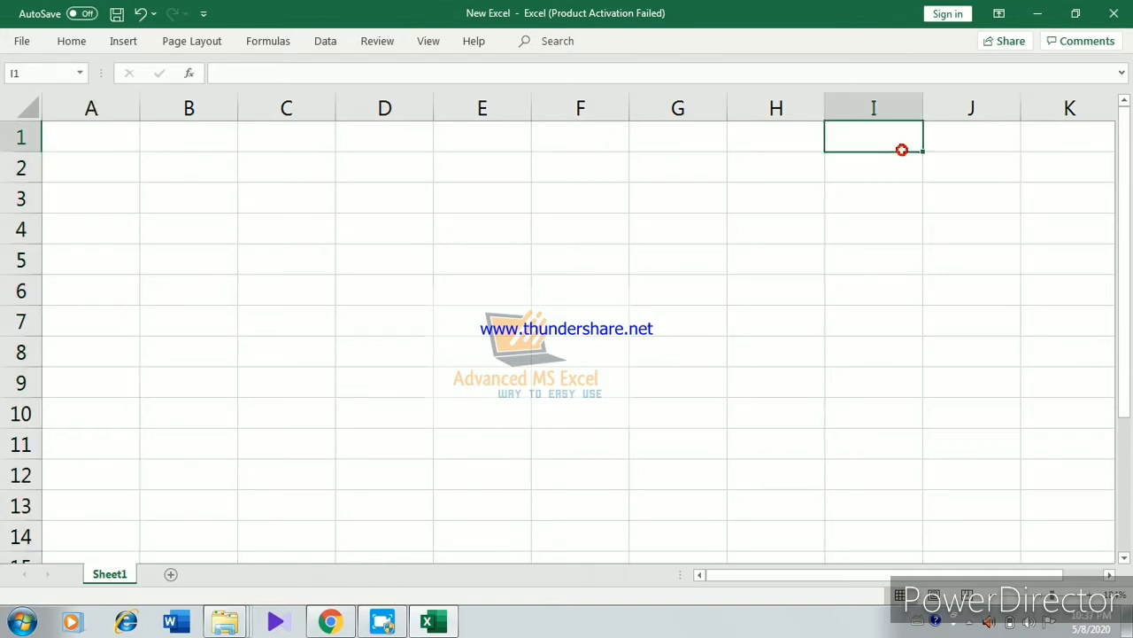
left_click(908, 164)
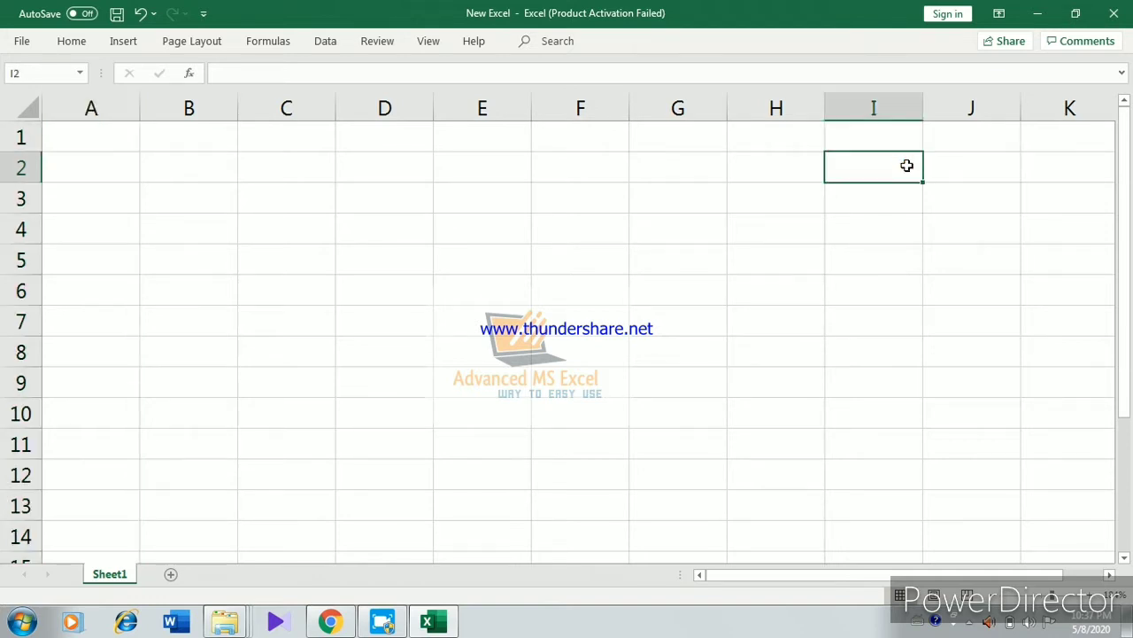
key("Up")
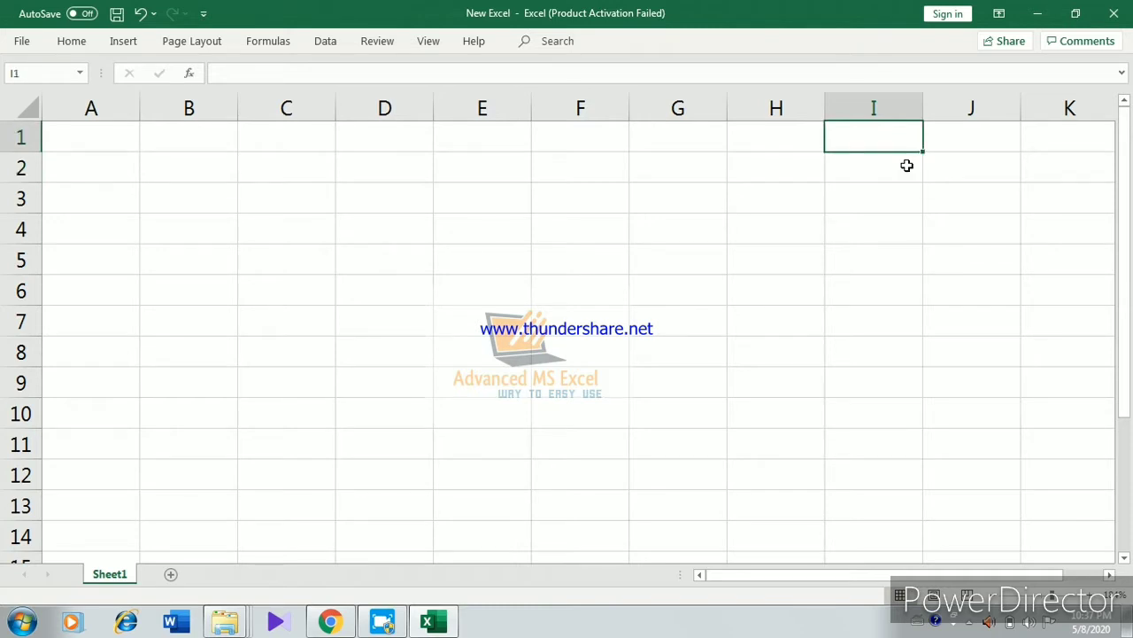
key("Down")
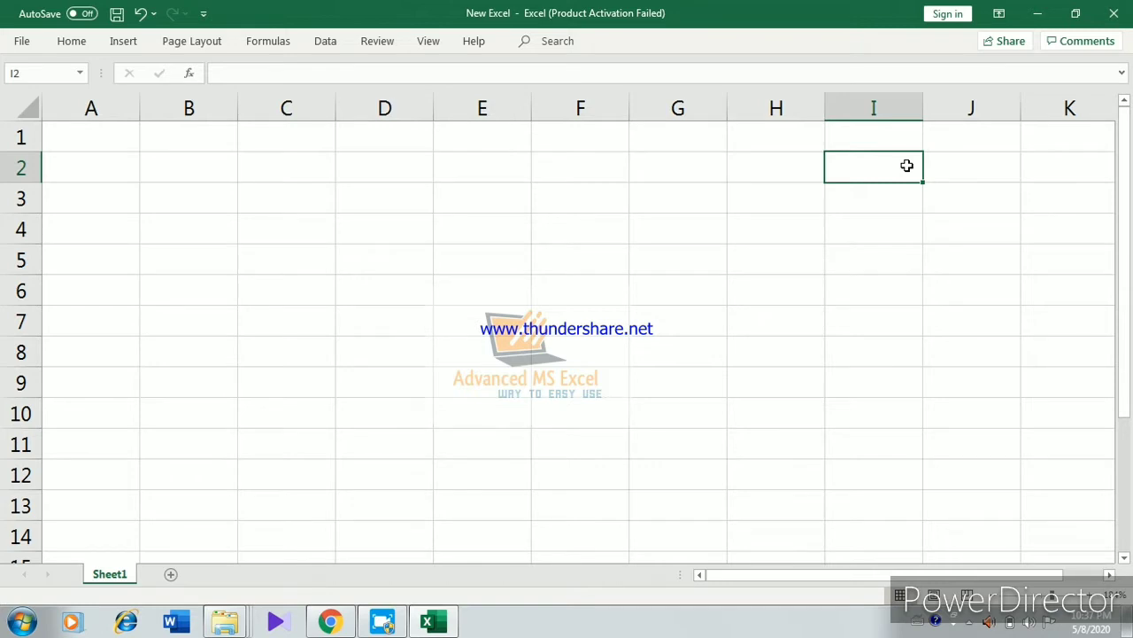
Enter Column, Row, Insert Column, Insert Row and Delete Column in I2:I6
type("Col")
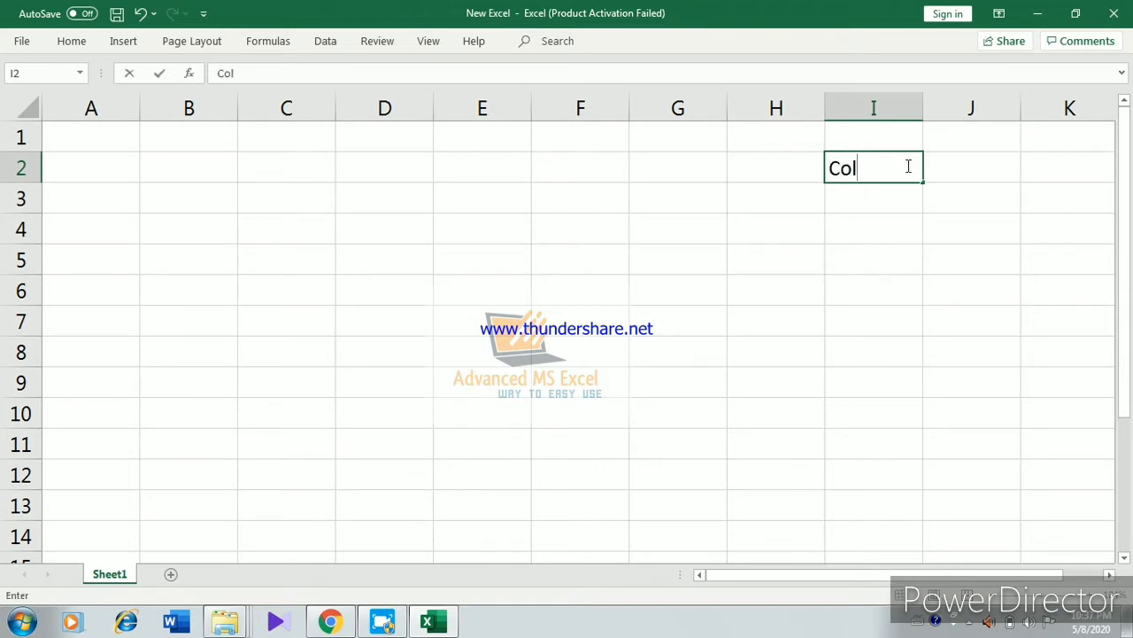
type("u")
type("mn")
key("Return")
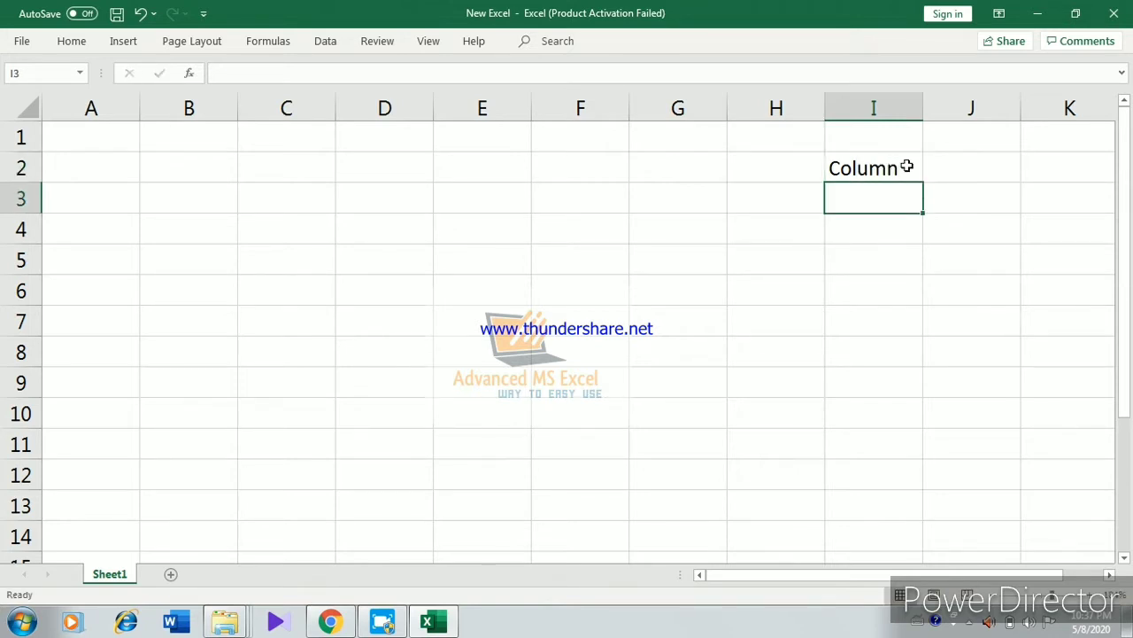
type("Ro")
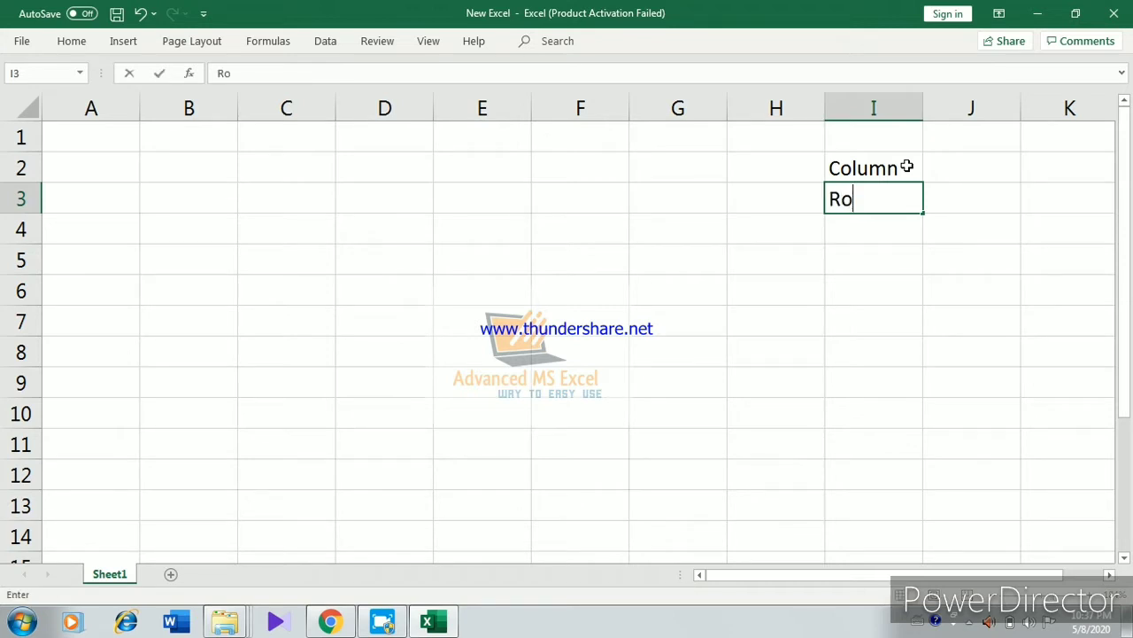
type("w")
key("Return")
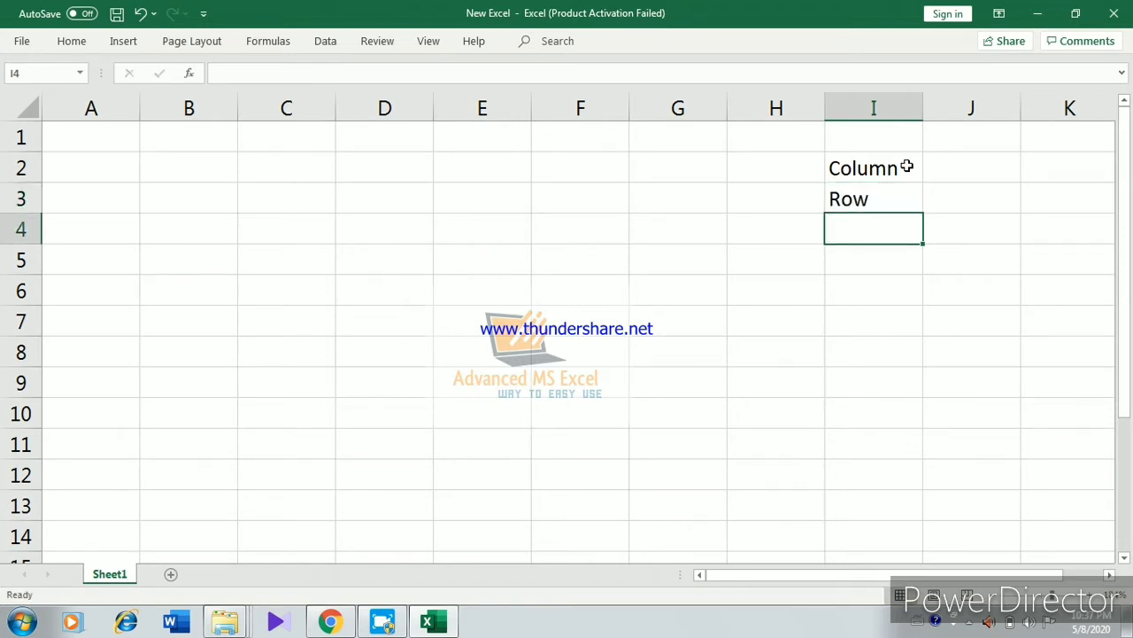
type("Ins")
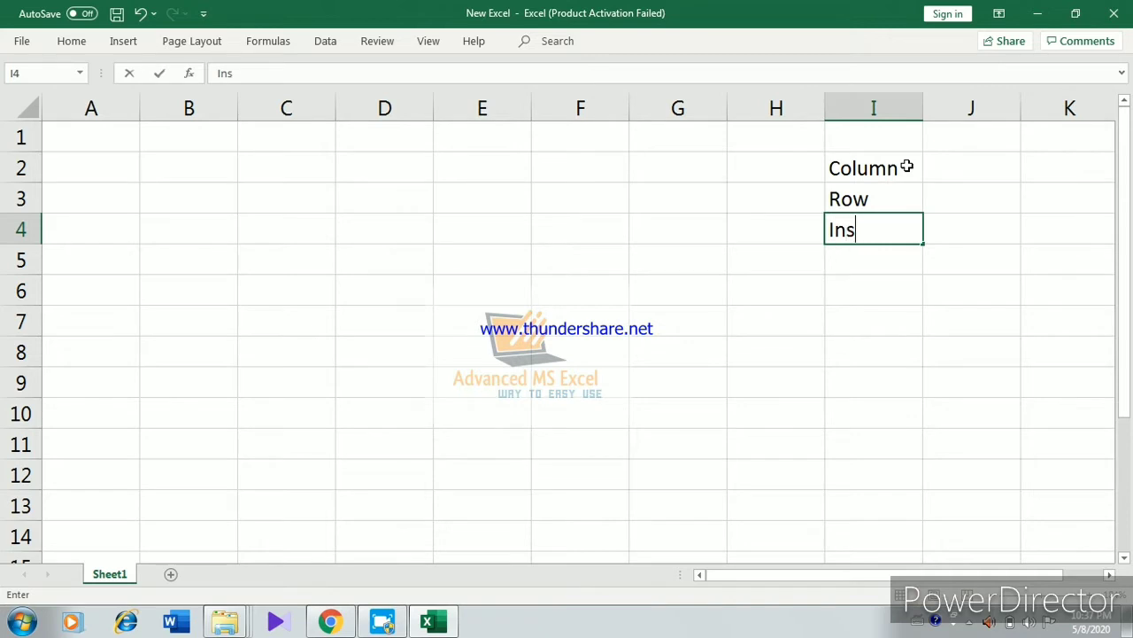
type("ert C")
type("olumn")
key("Return")
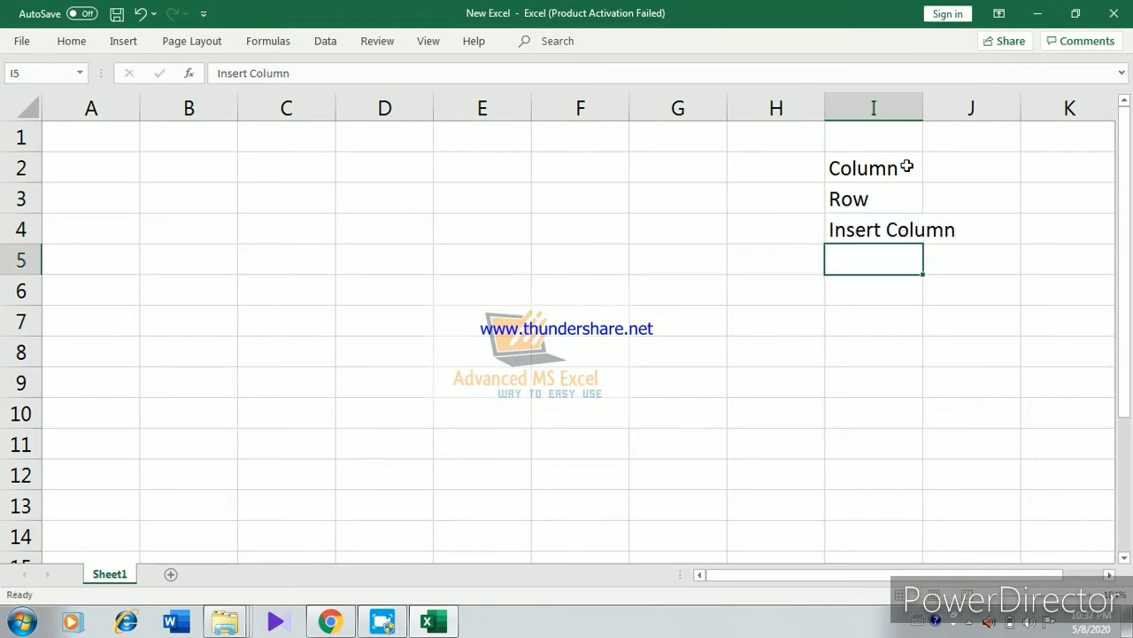
type("In")
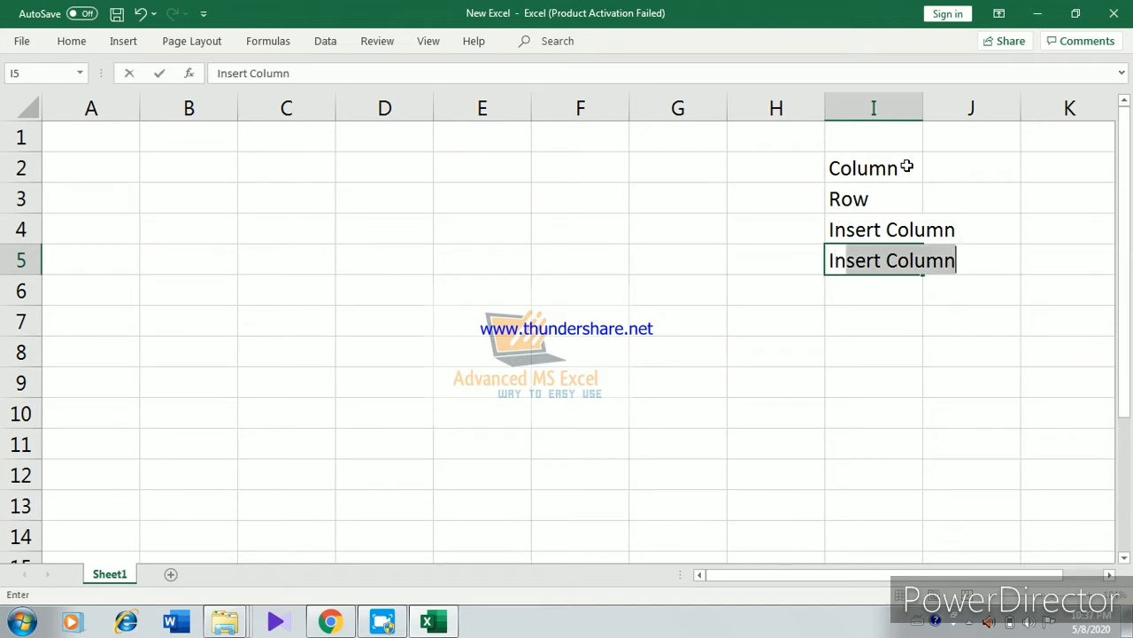
type("sert ")
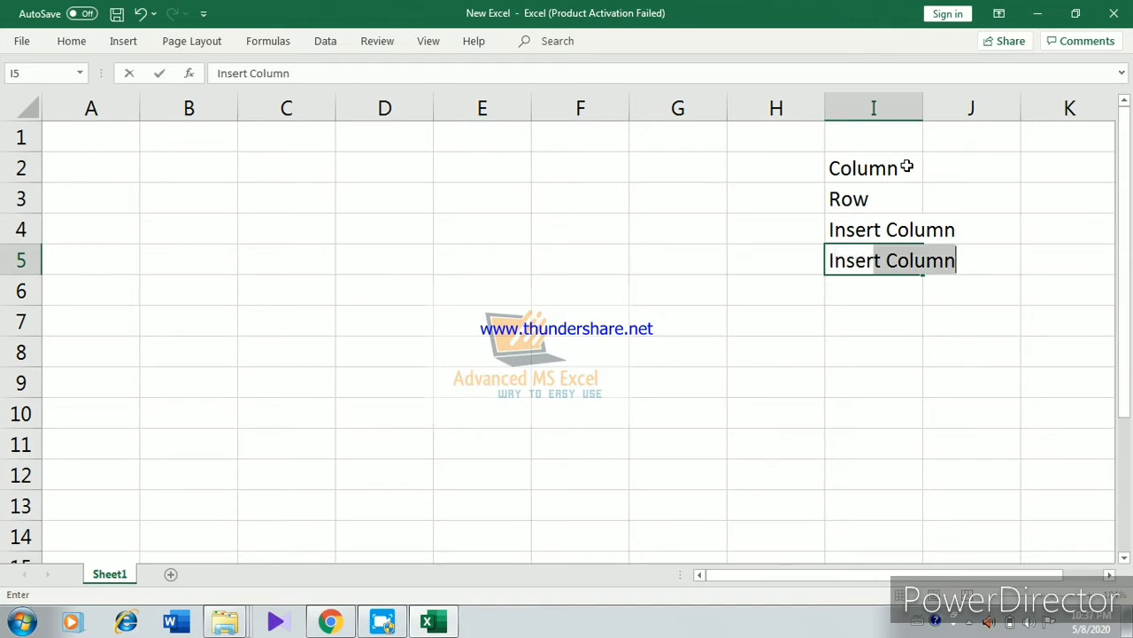
type("Row")
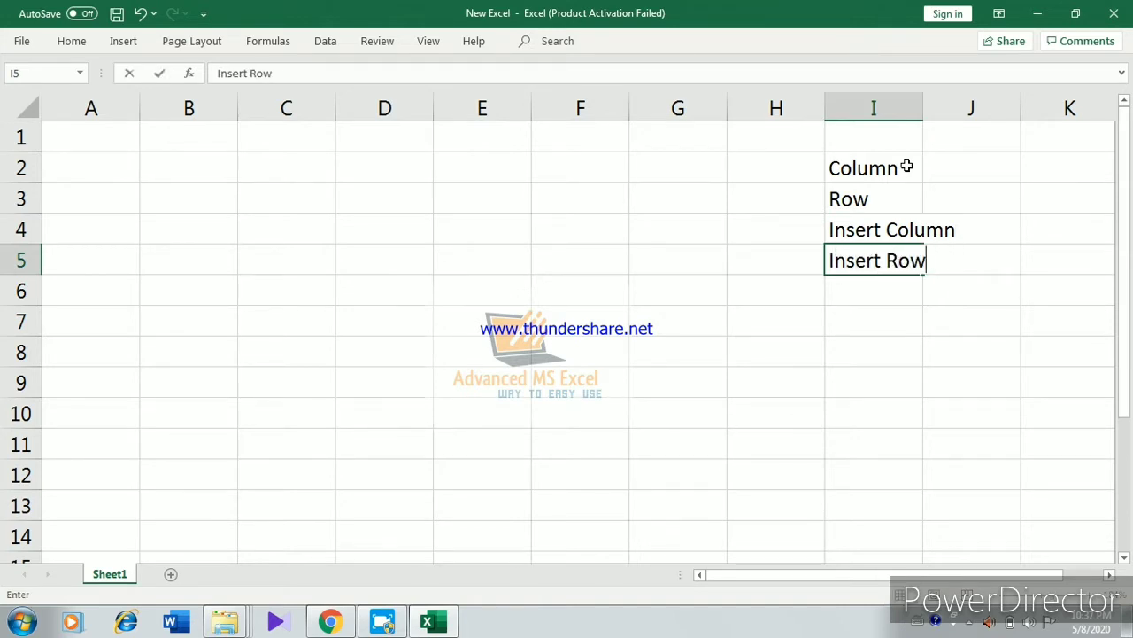
key("Return")
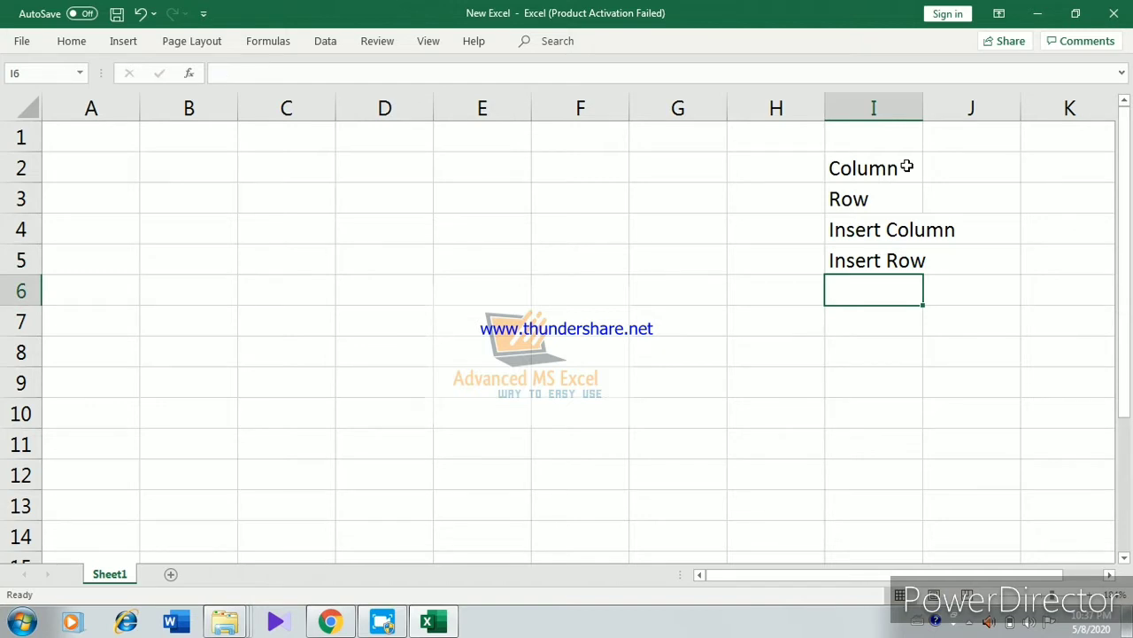
type("Inser")
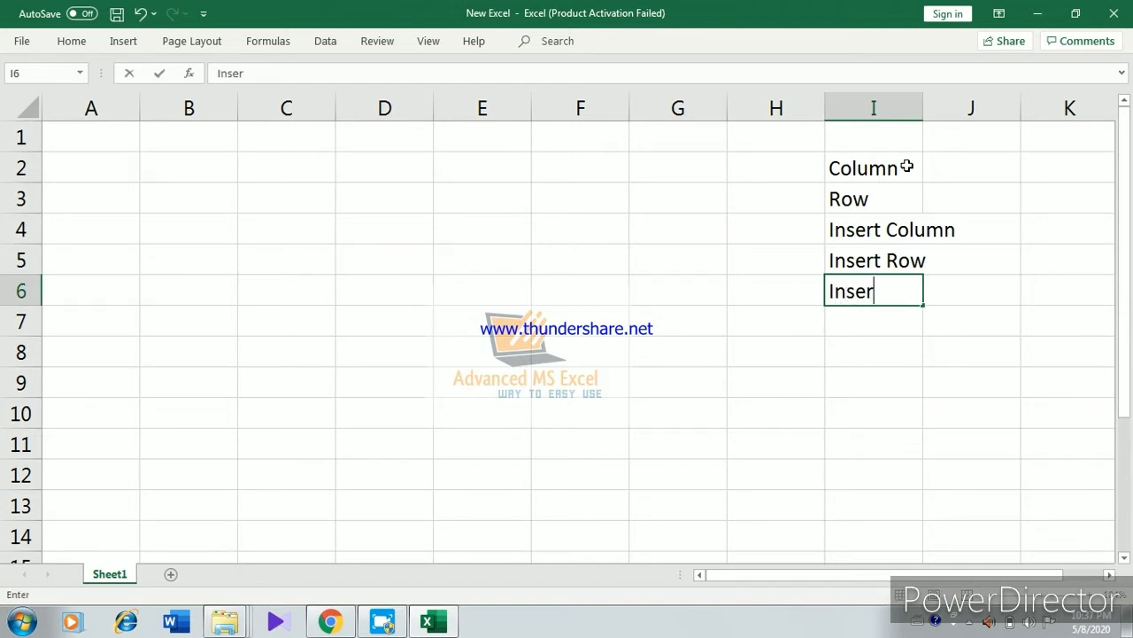
type("t")
key("BackSpace")
key("BackSpace")
key("BackSpace")
key("BackSpace")
key("BackSpace")
key("BackSpace")
key("BackSpace")
type("D")
type("elete ")
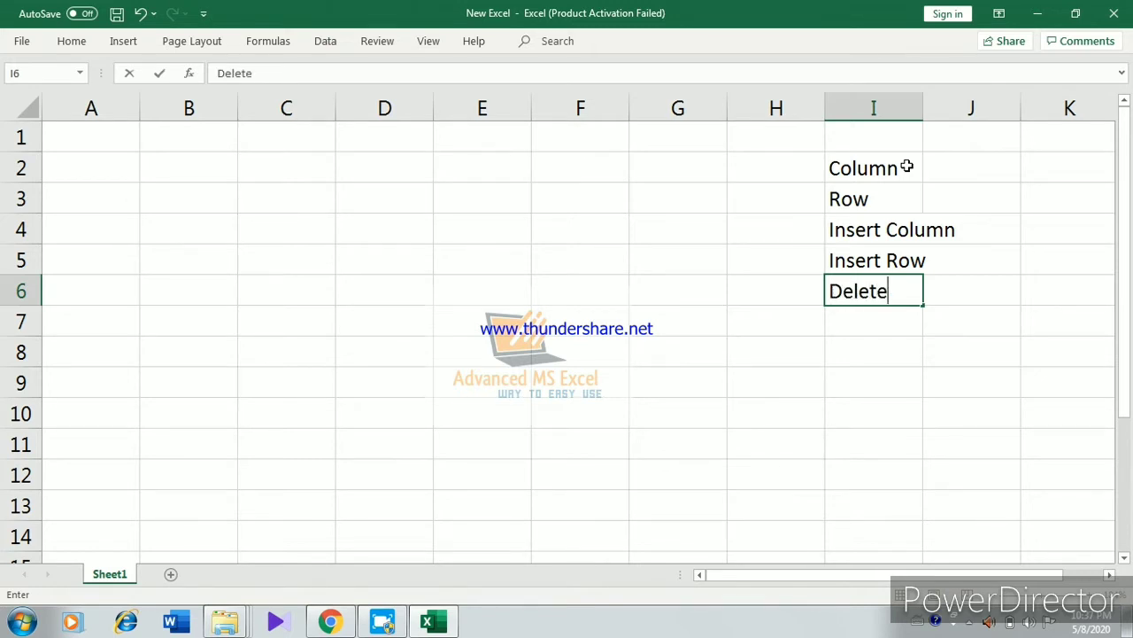
type("Co")
type("lumn")
key("Return")
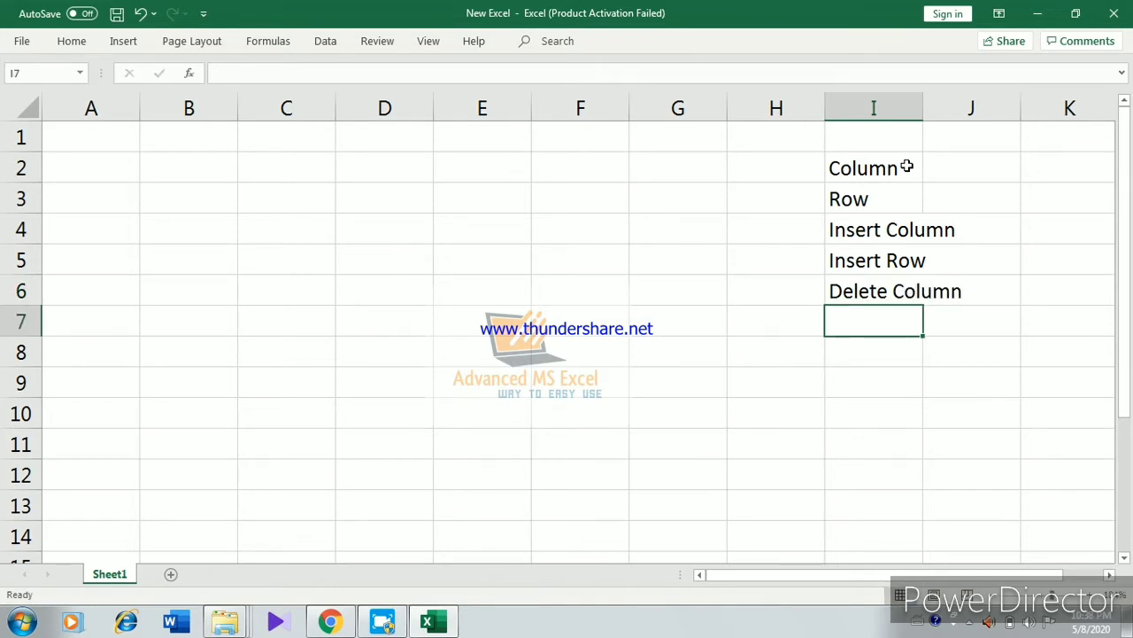
Enter Delete Row, Cells, Hide and Unhide in I7:I10
type("Dele")
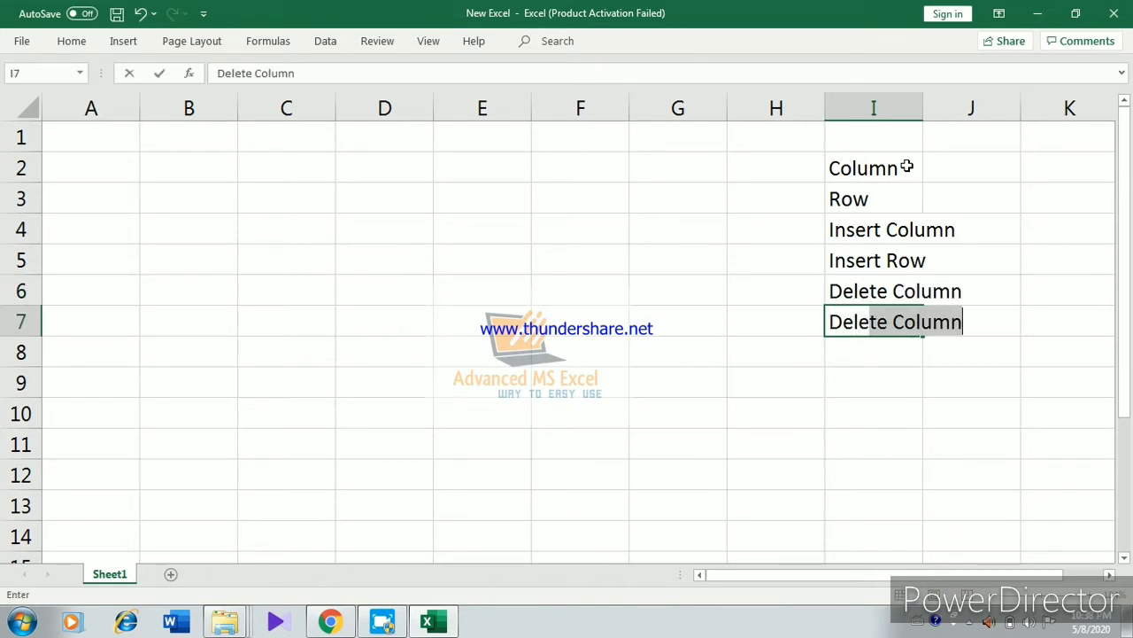
type("te ")
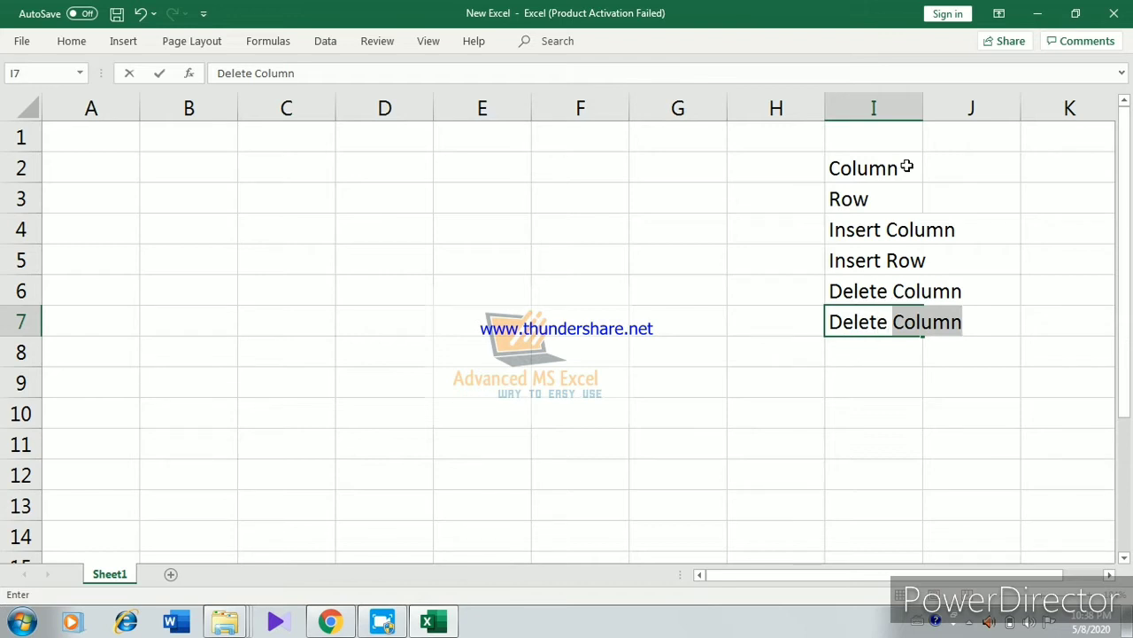
type("Row")
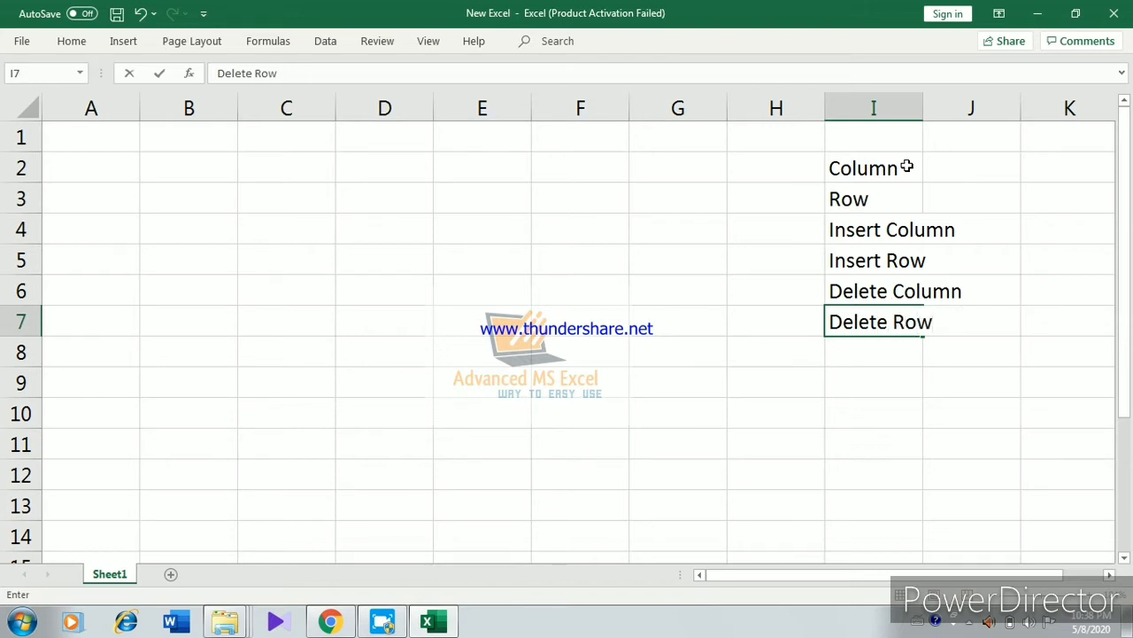
key("Return")
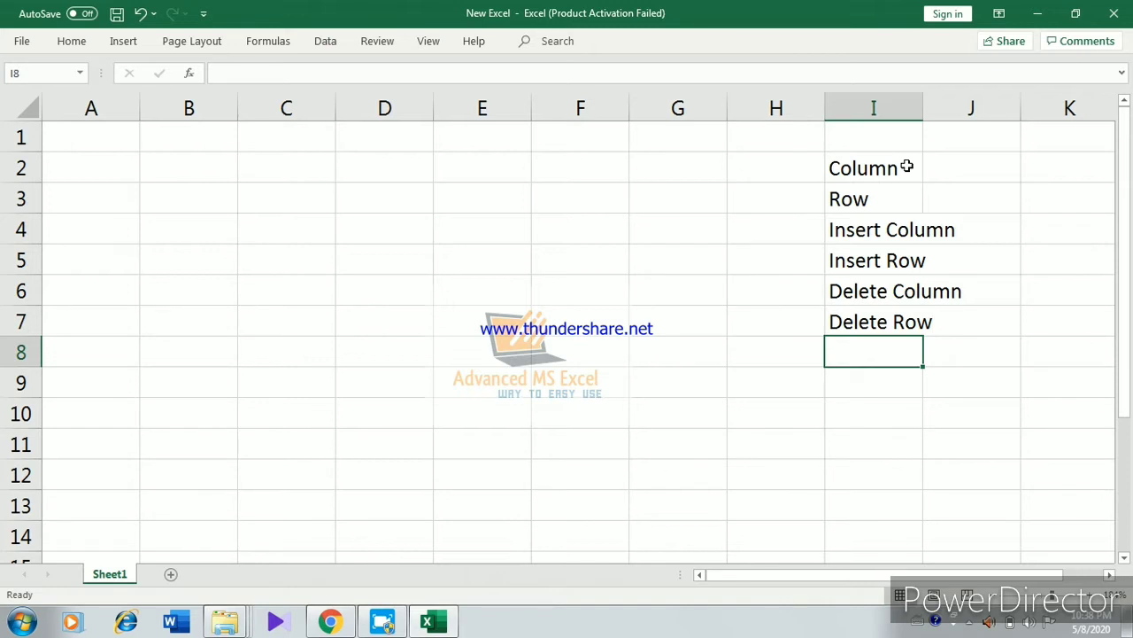
type("Ce")
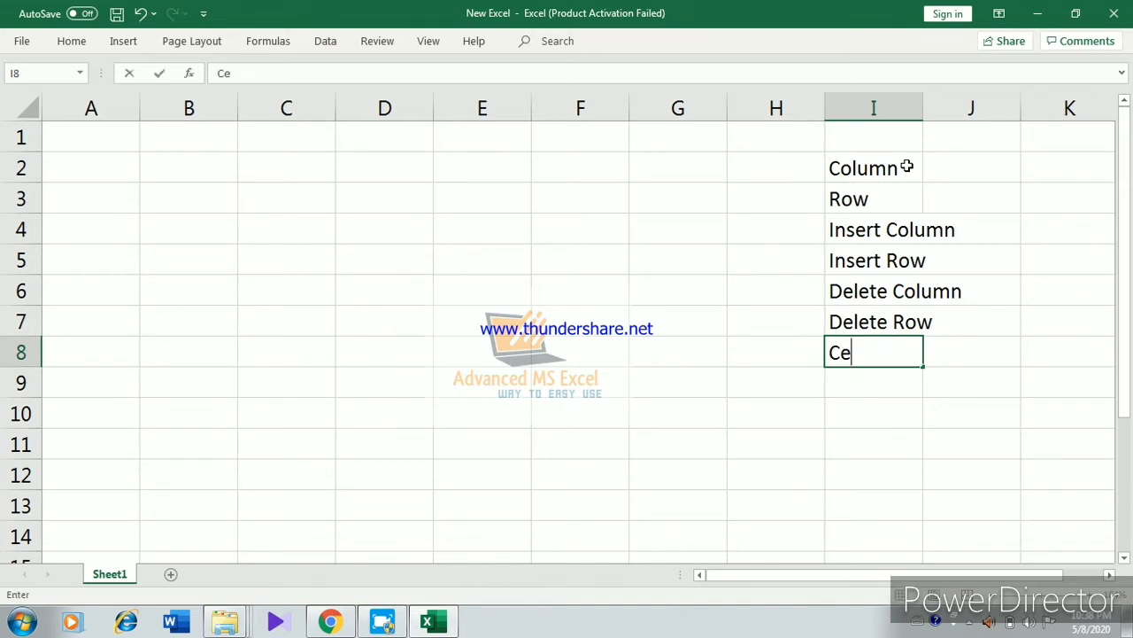
type("lls")
key("Return")
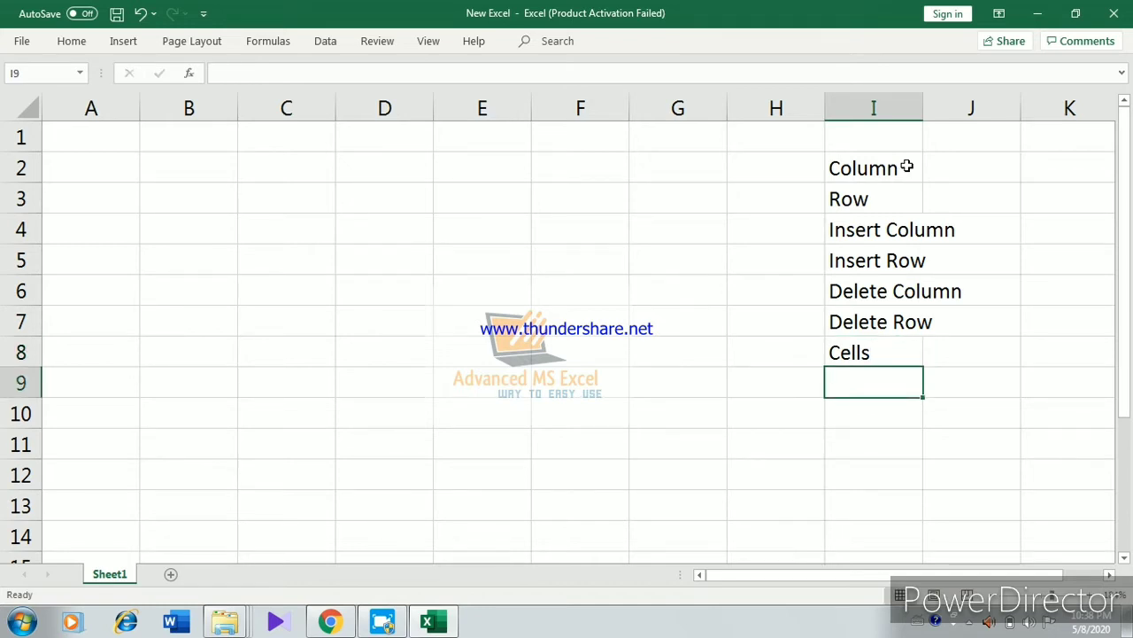
type("Un")
key("BackSpace")
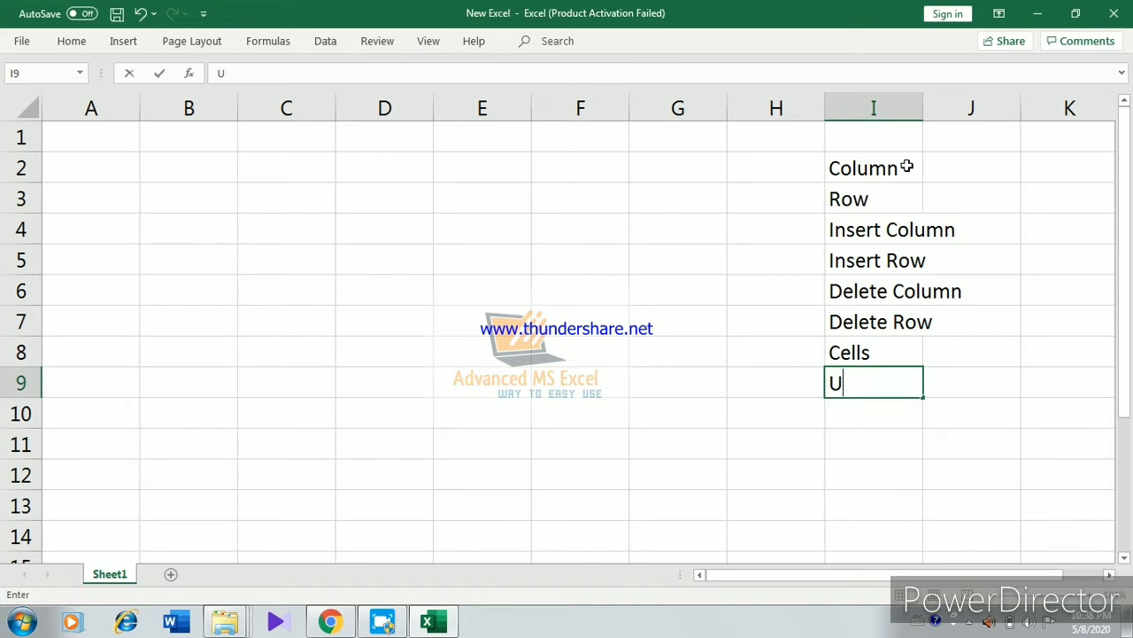
key("BackSpace")
type("Hide")
key("Return")
type("U")
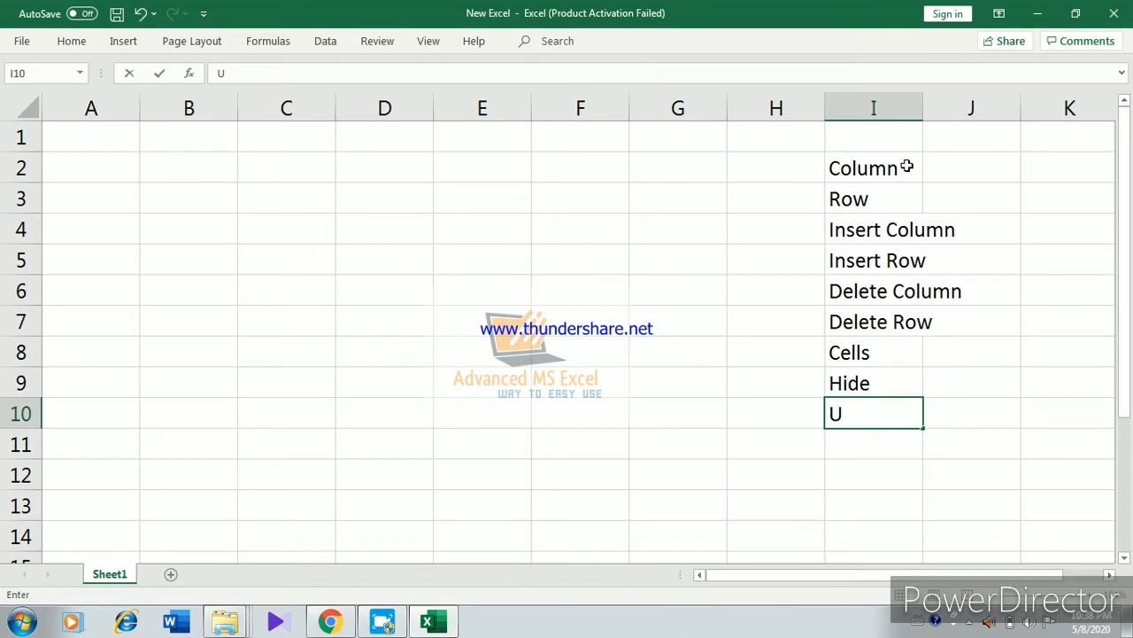
type("n")
type("hide")
key("Return")
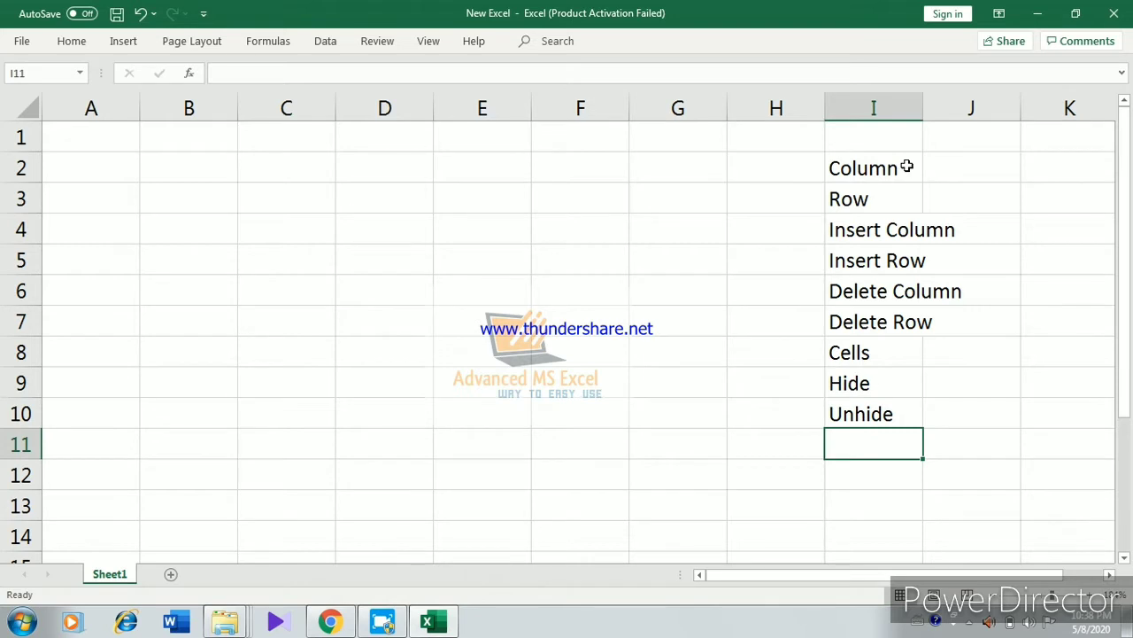
Enter Add Two cell values, Copy & Paste and Cut & Paste in I11:I13
type("Ad")
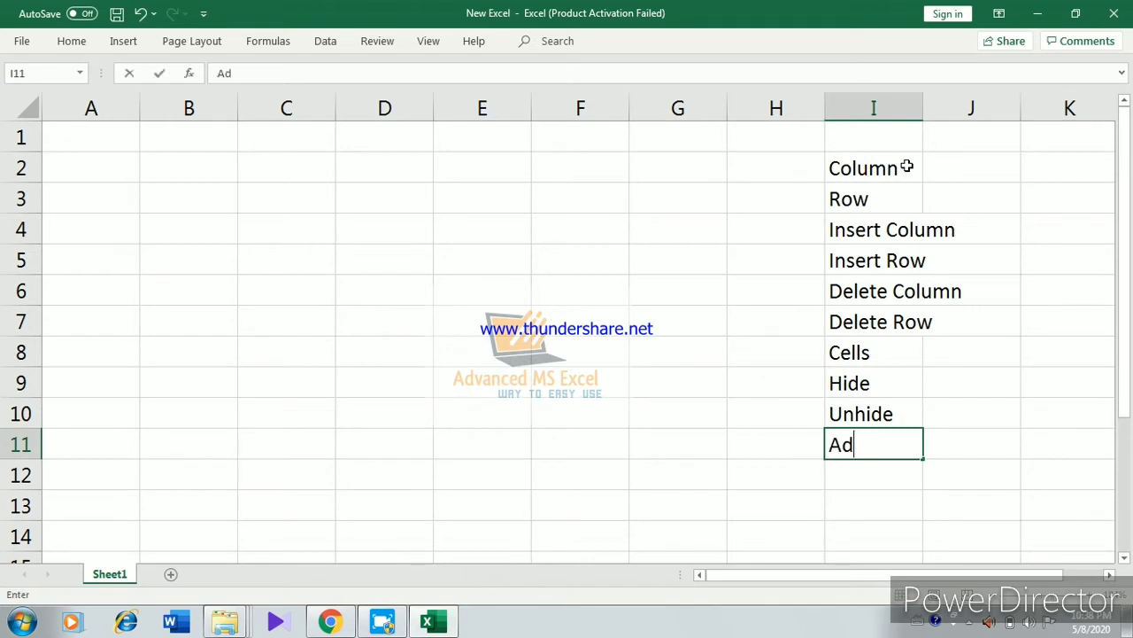
type("d ")
type("Tw")
type("o cel")
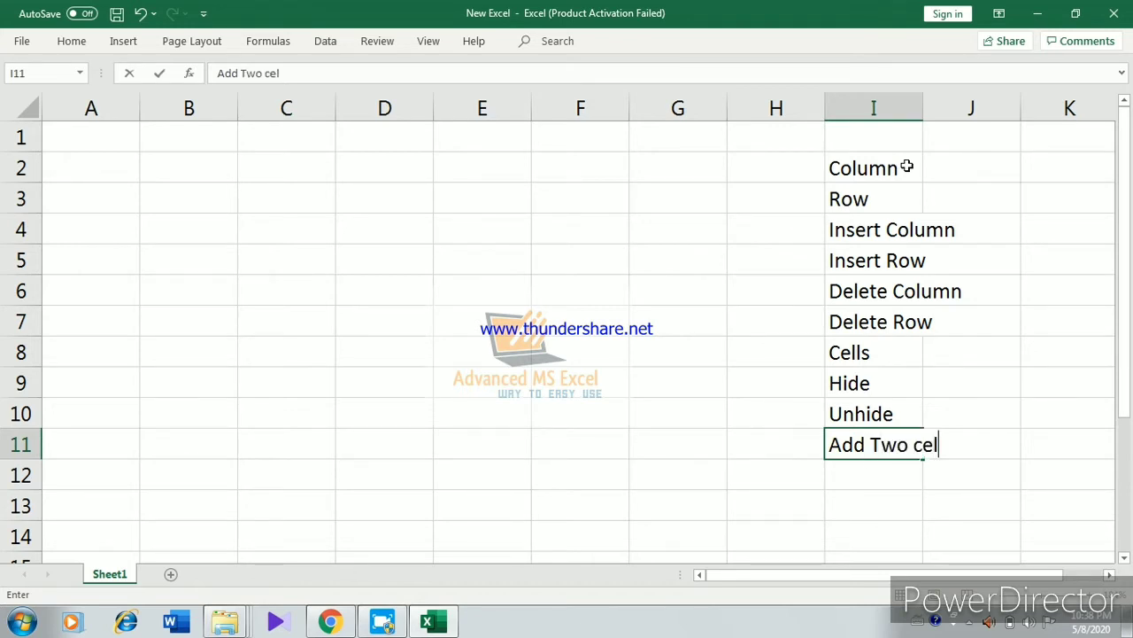
type("l va")
type("lues")
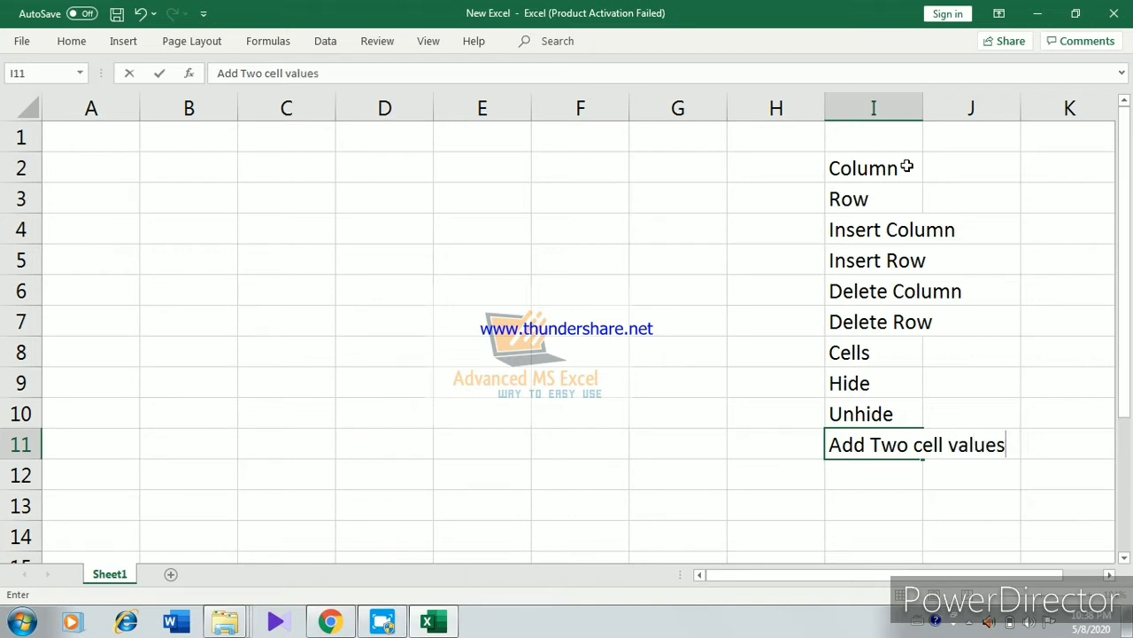
type("\\")
key("BackSpace")
key("Return")
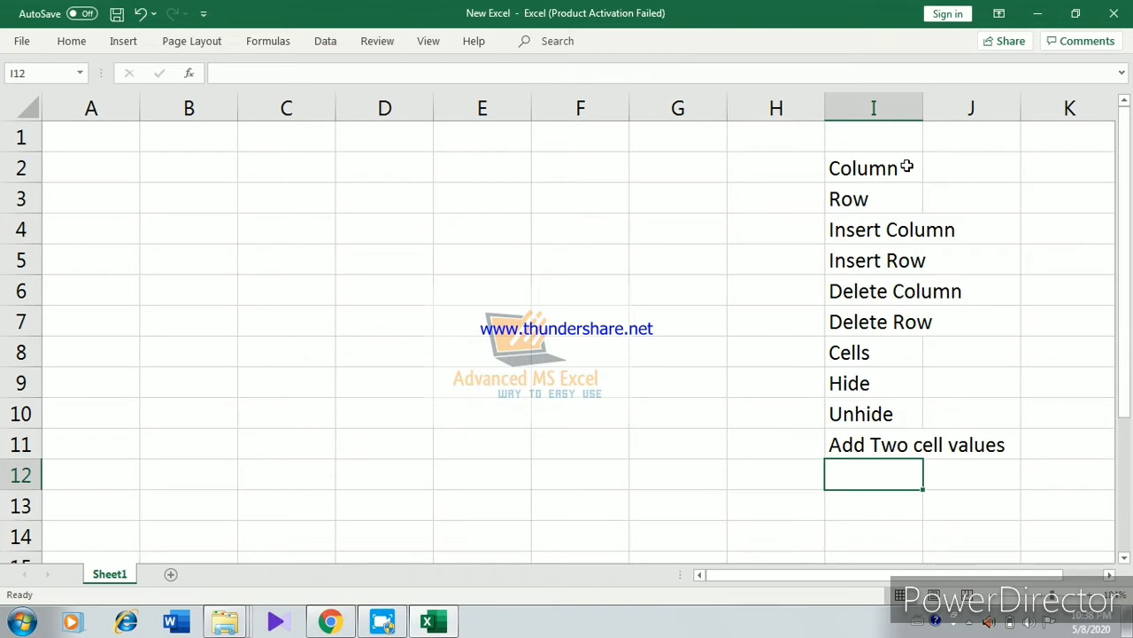
type("C")
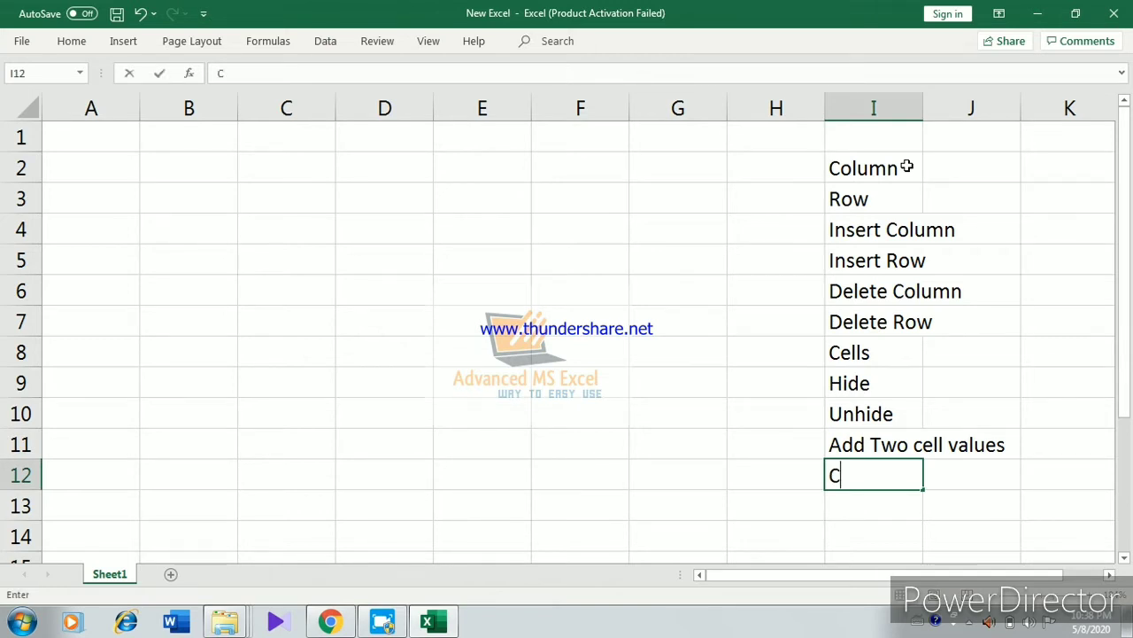
type("opy")
type(" & Pas")
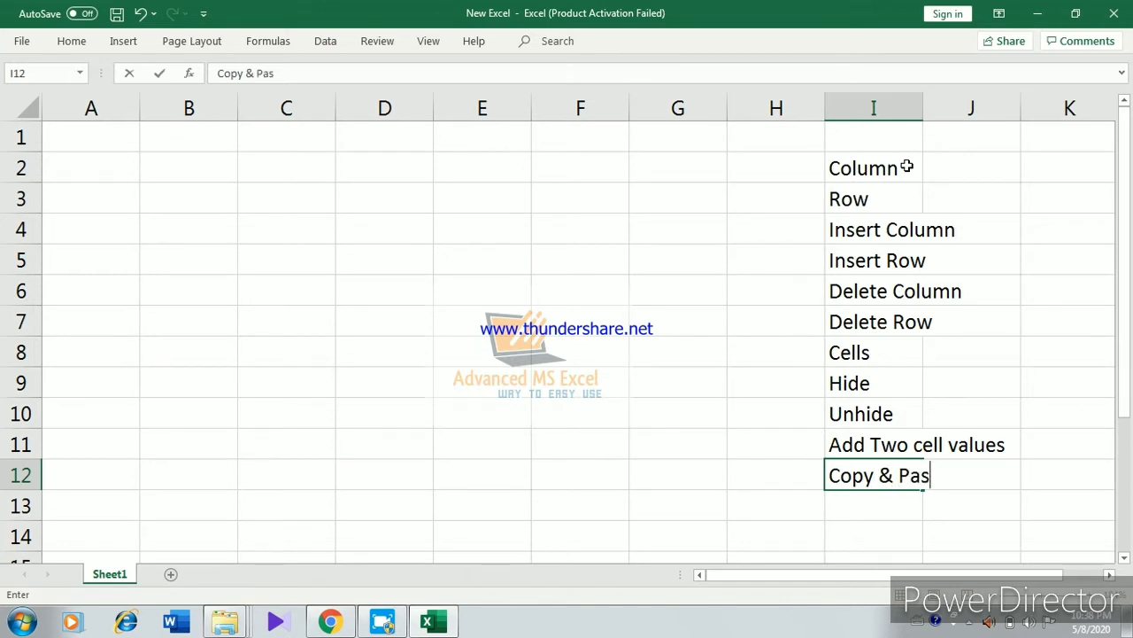
type("te")
key("Return")
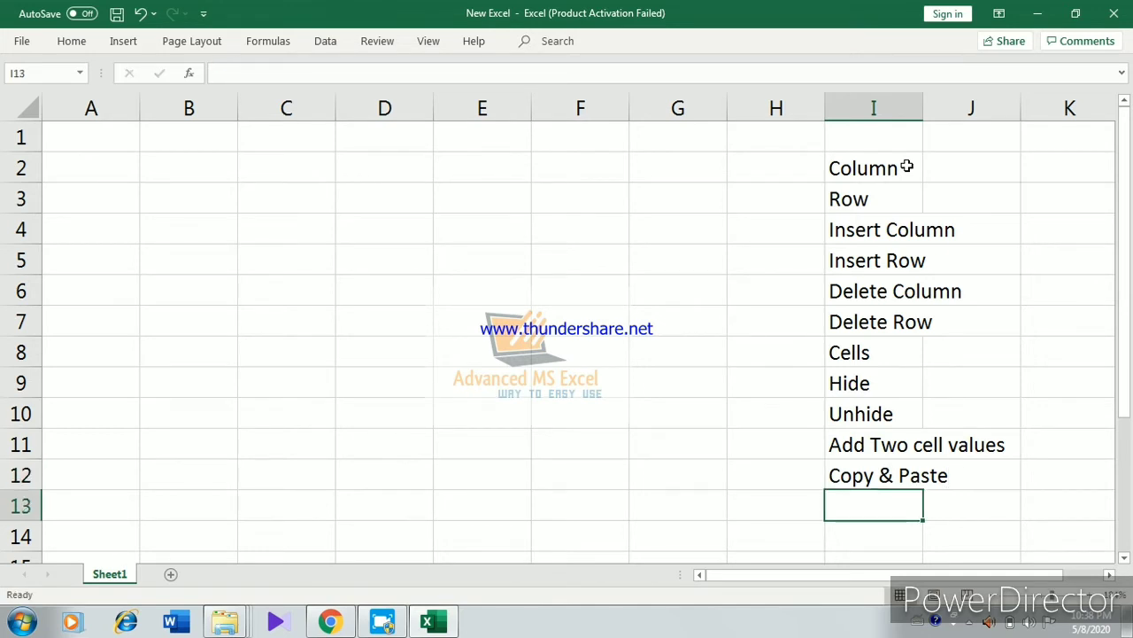
type("Cut ")
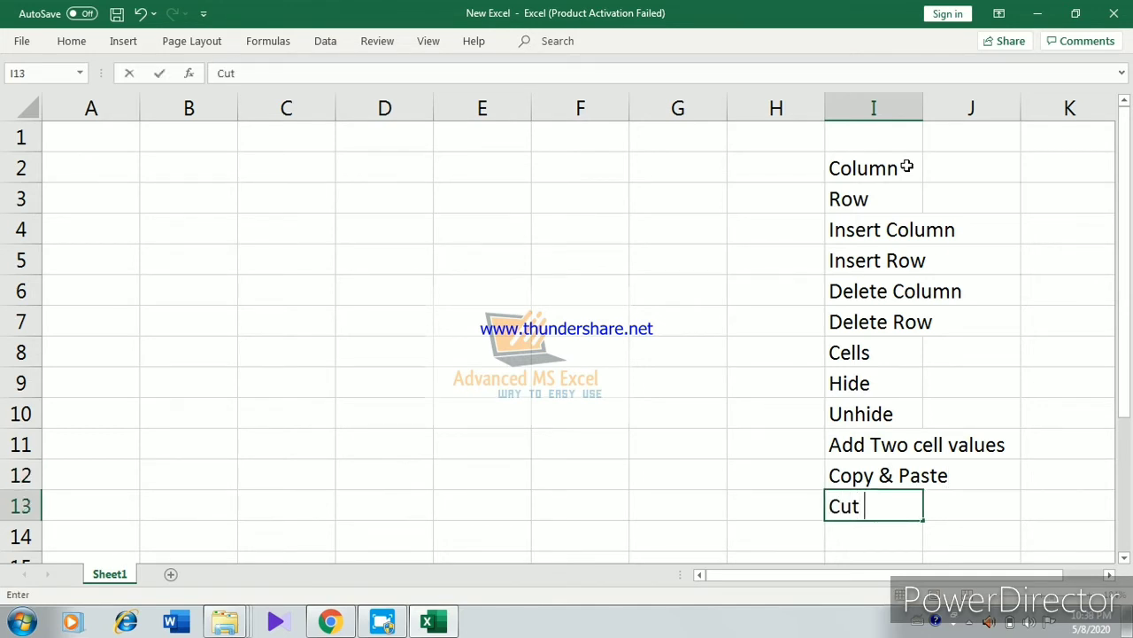
type("& Paste")
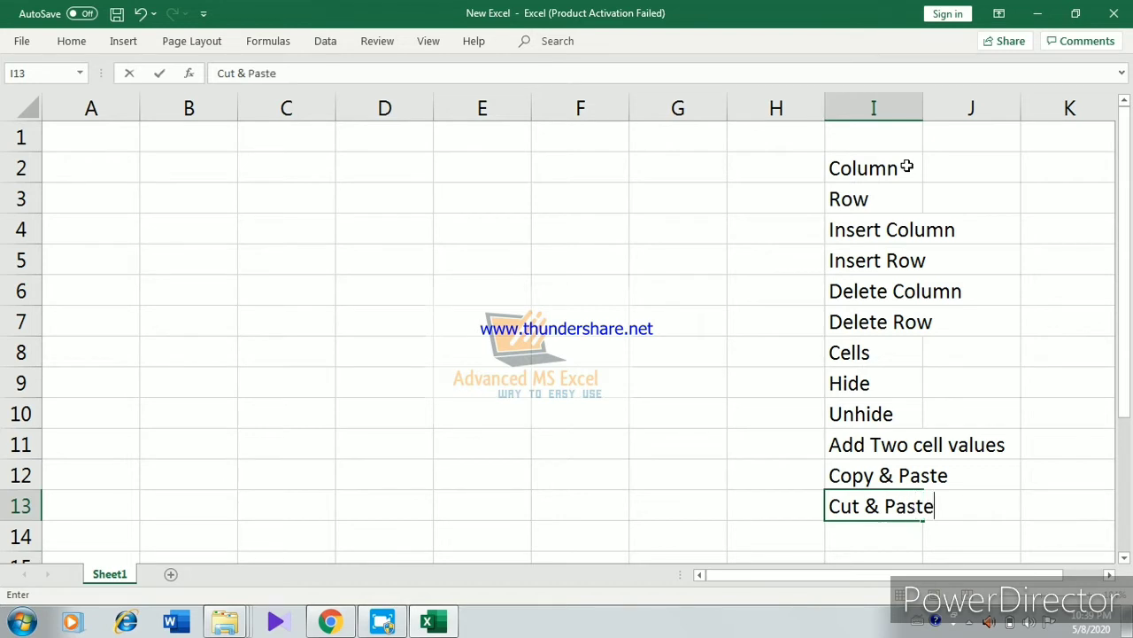
key("Return")
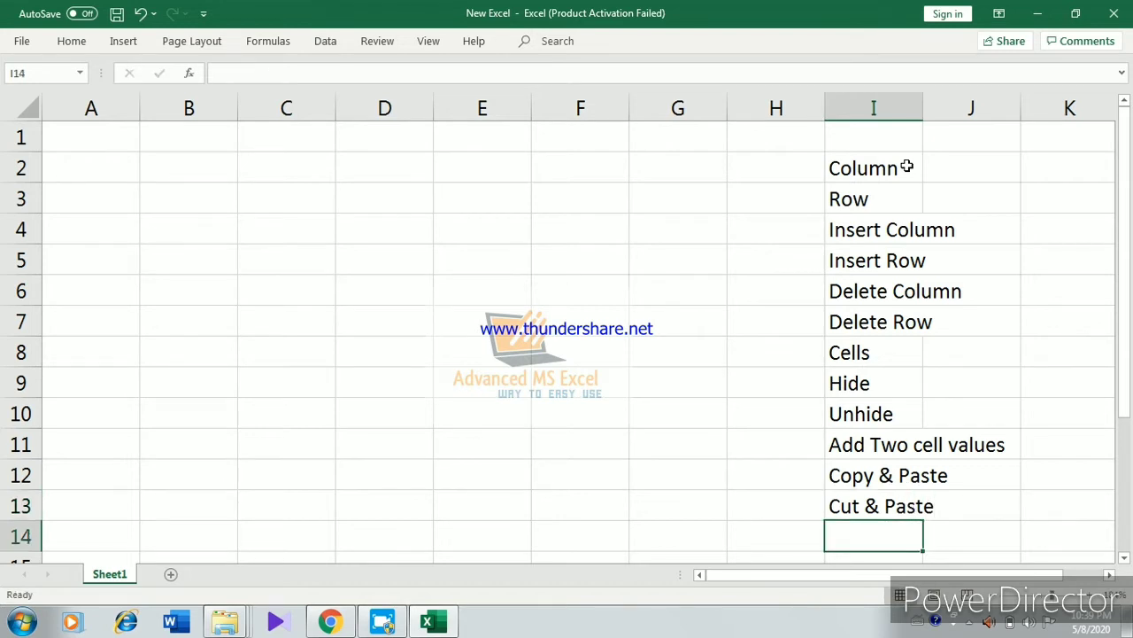
Enter the numbers 1 and 2 in cells H2 and H3
left_click(764, 168)
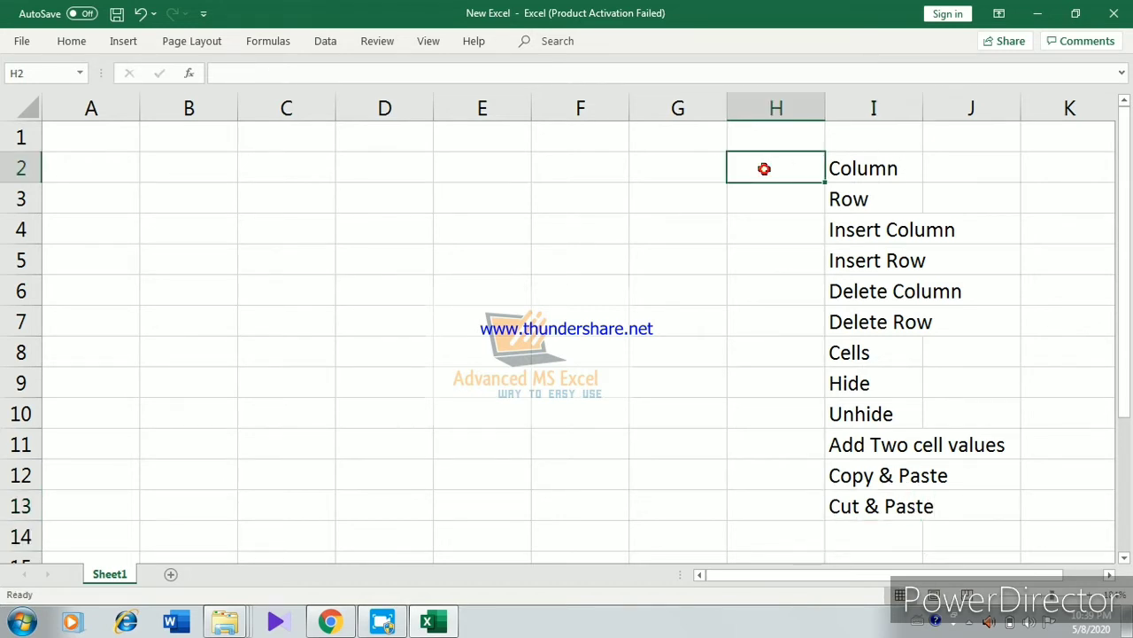
type("1")
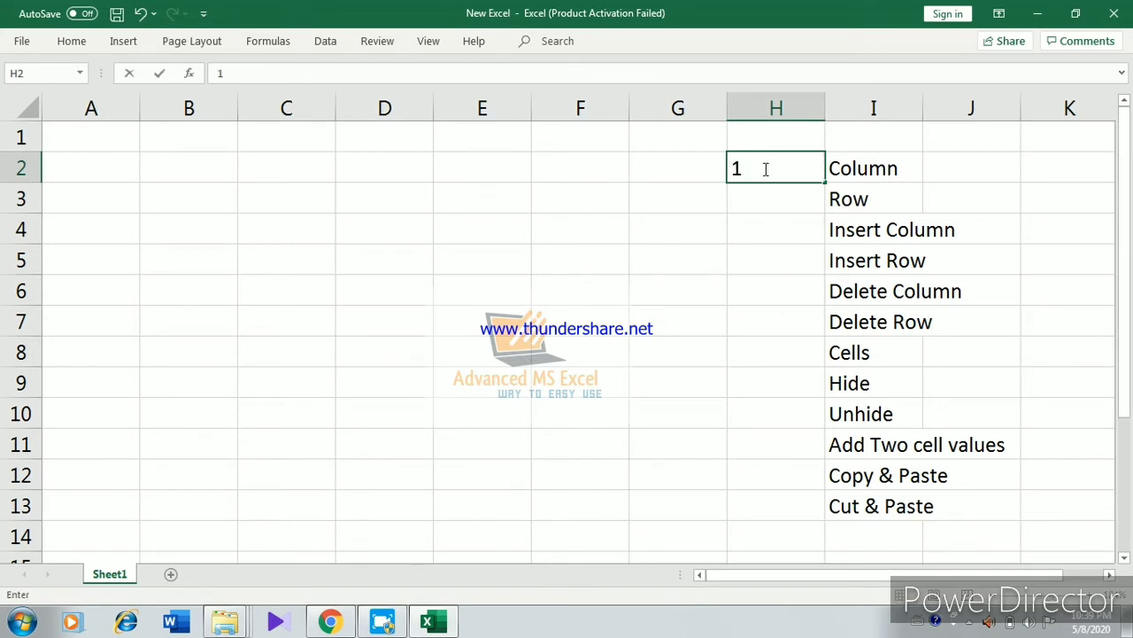
key("Return")
type("2")
key("Return")
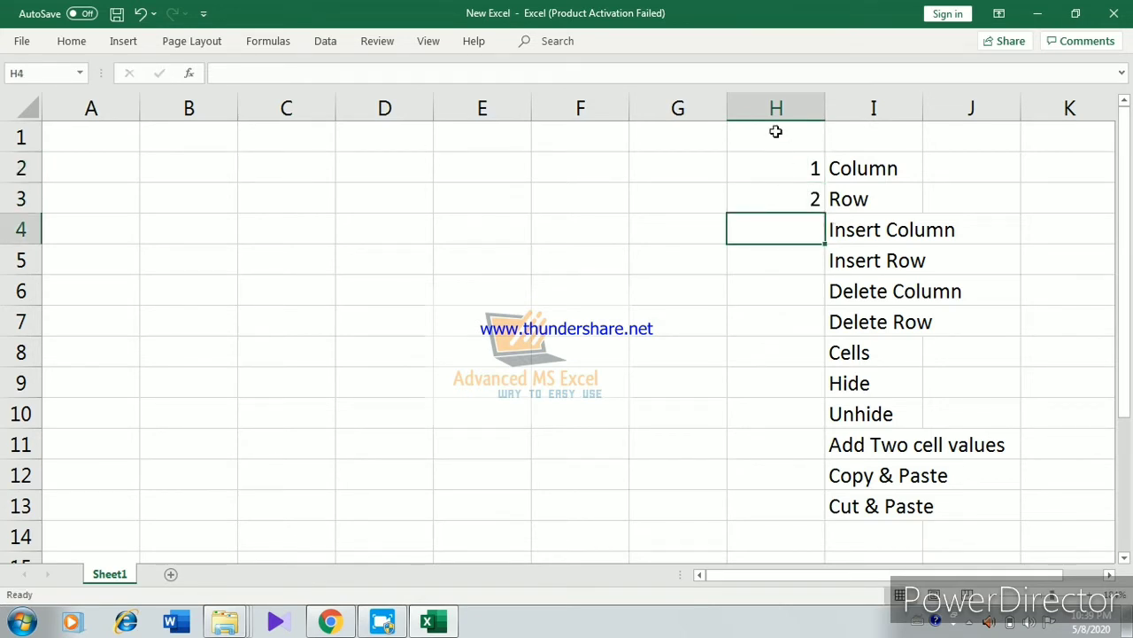
Autofit column I to its longest entry, centre column H, and select the numbers
left_click(776, 107)
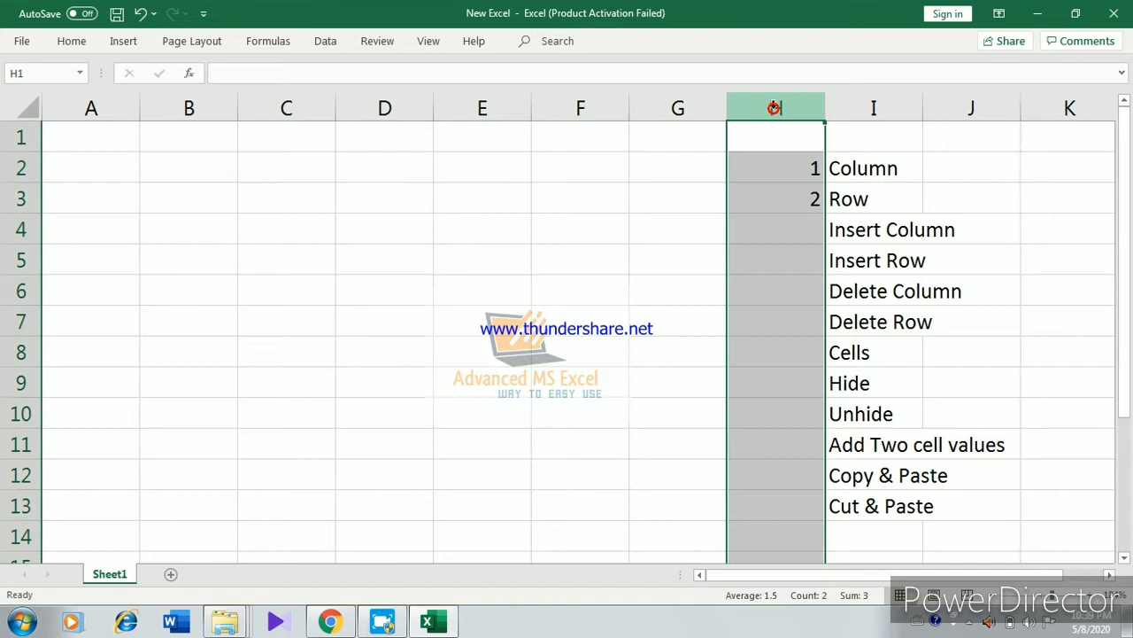
double_click(922, 107)
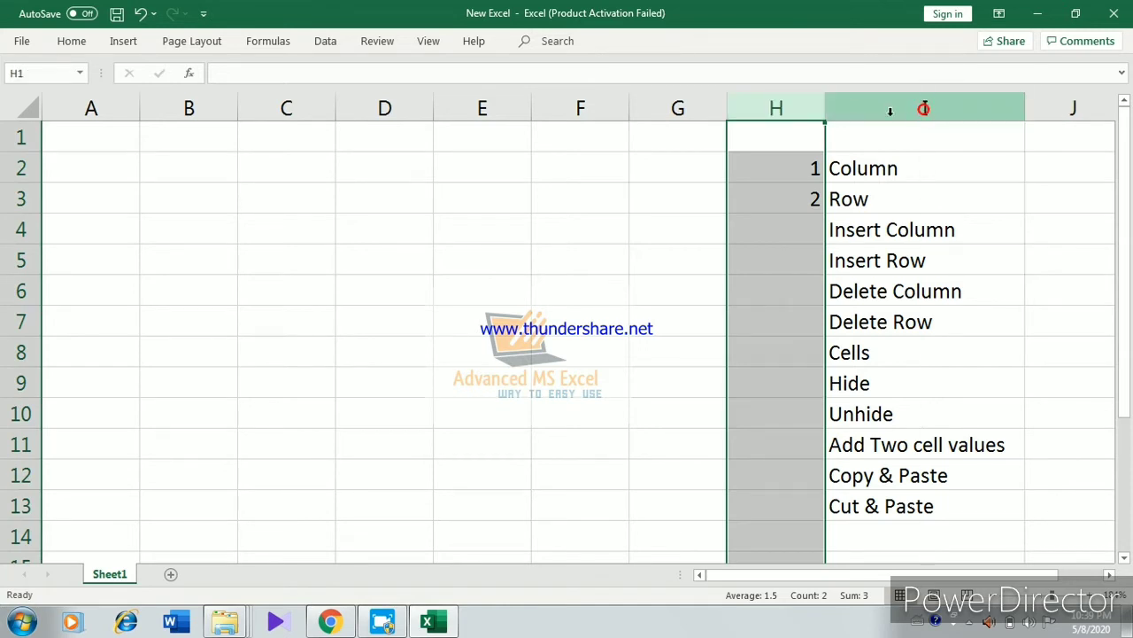
left_click(74, 41)
left_click(301, 99)
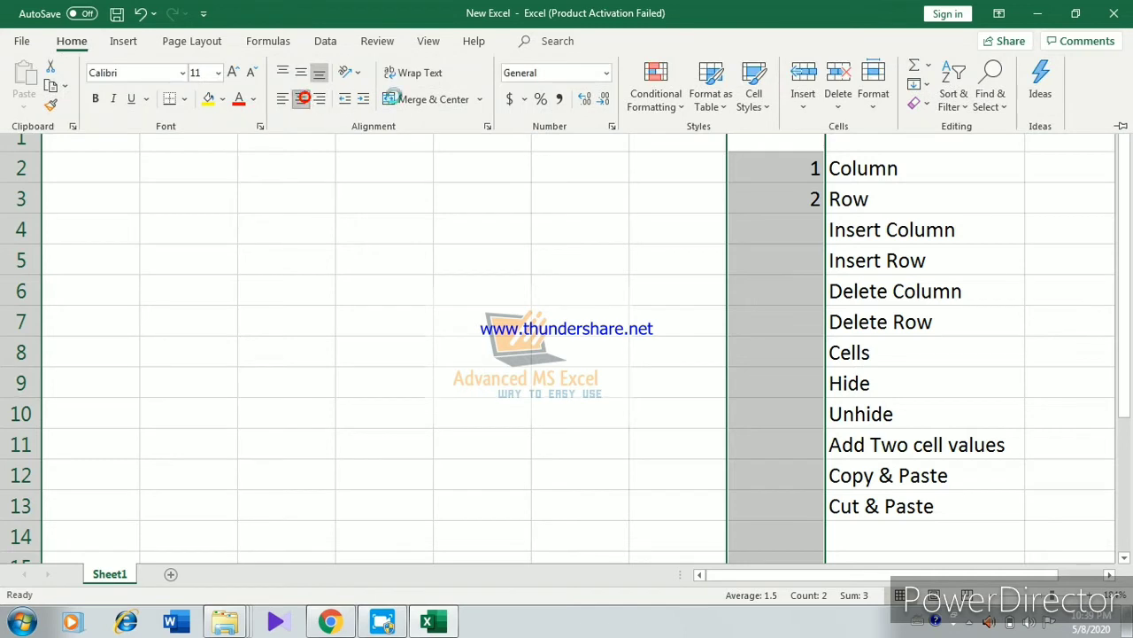
left_click(776, 170)
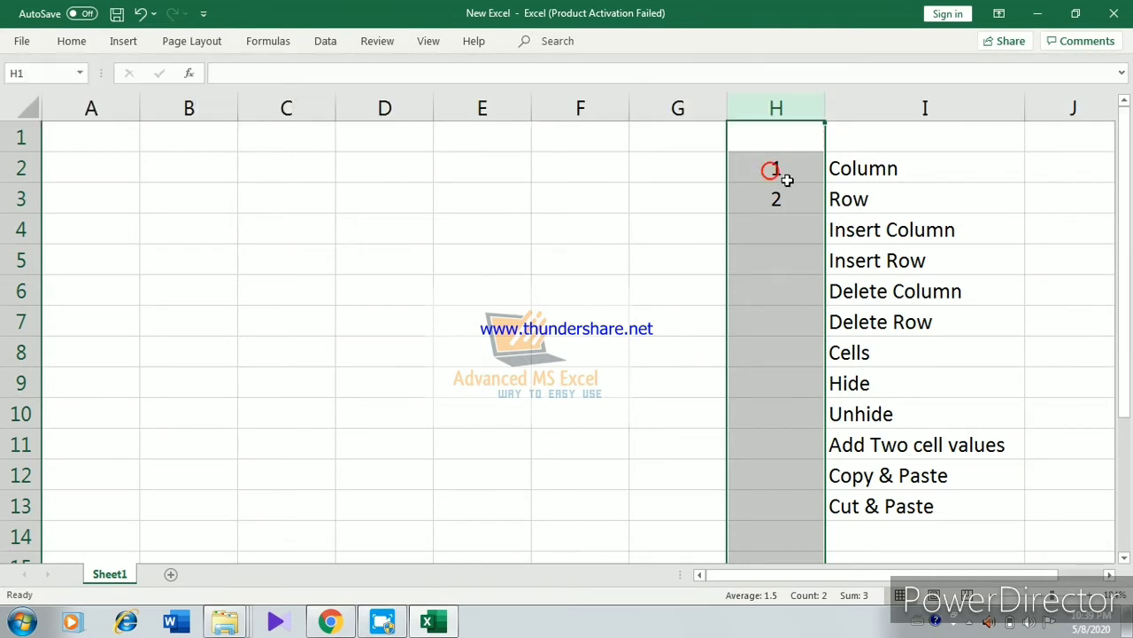
left_click(786, 172)
left_click_drag(786, 172, 818, 507)
left_click(807, 316)
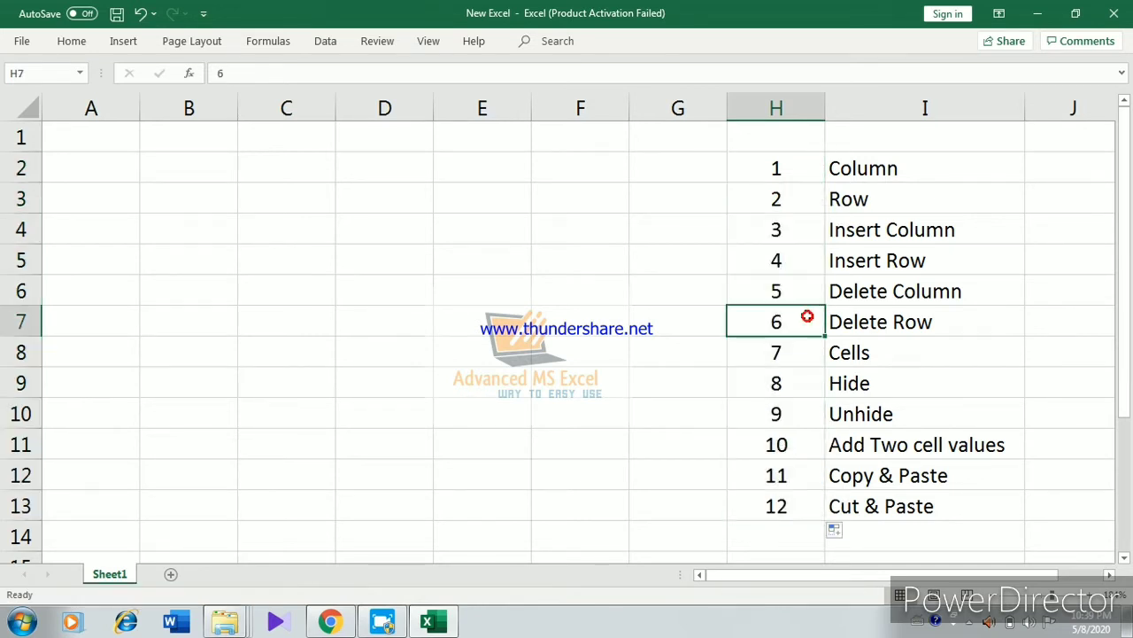
left_click(657, 177)
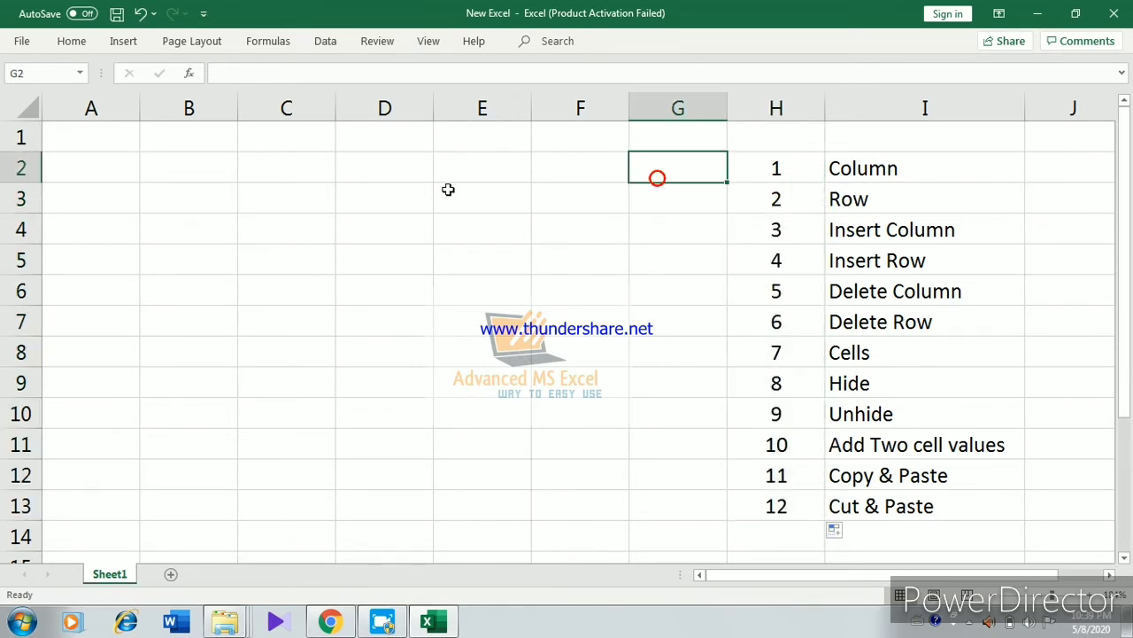
left_click(121, 160)
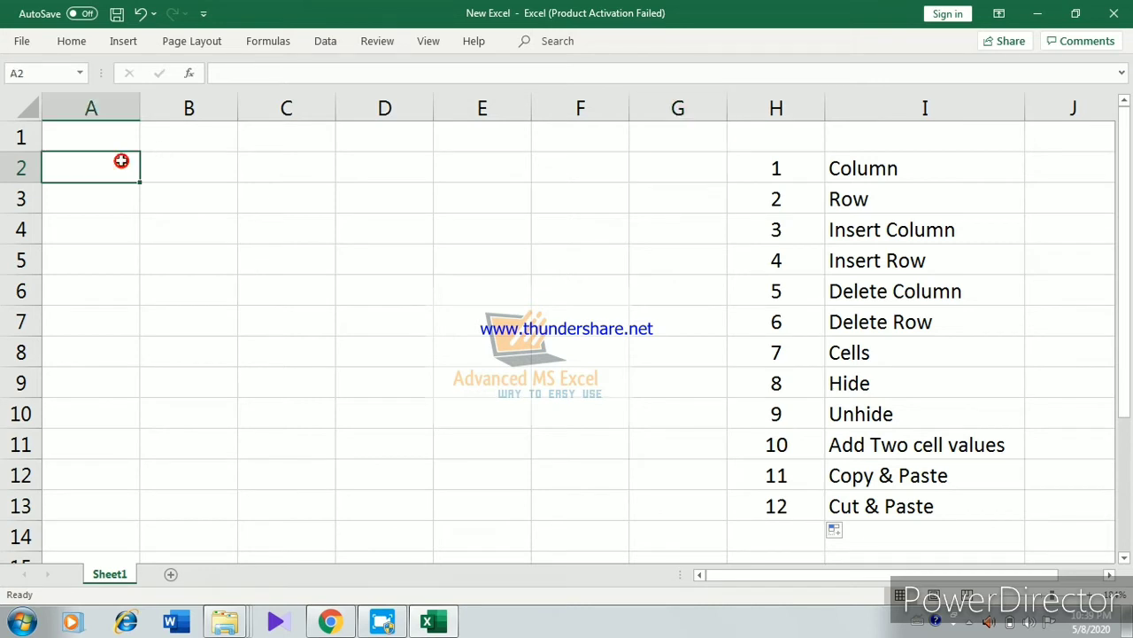
left_click(110, 106)
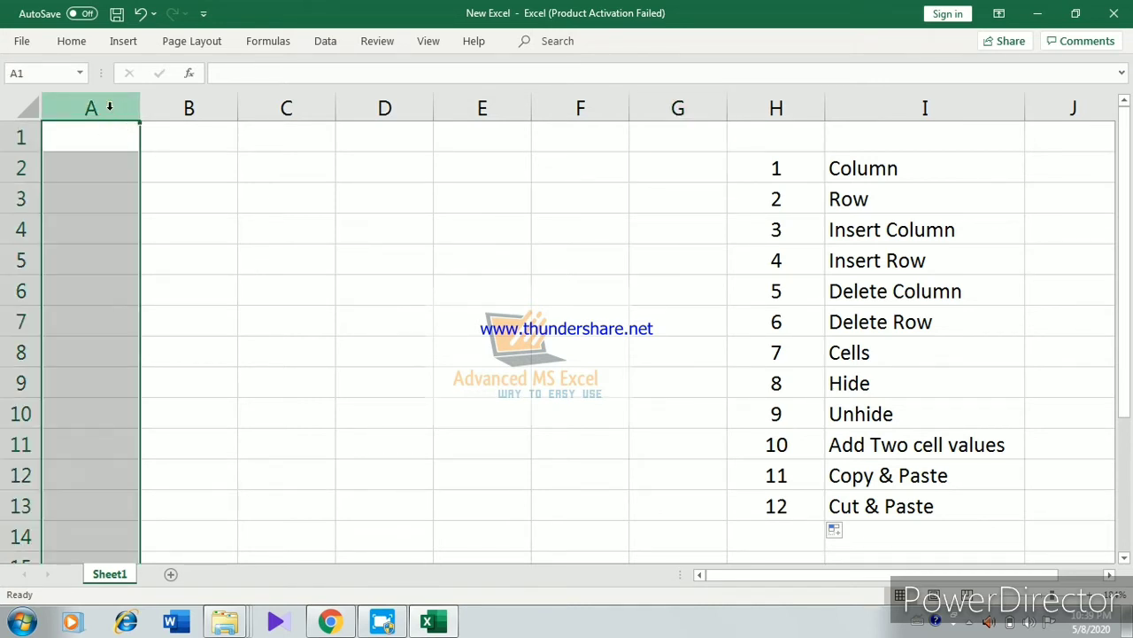
left_click(190, 106)
left_click(266, 108)
left_click(361, 103)
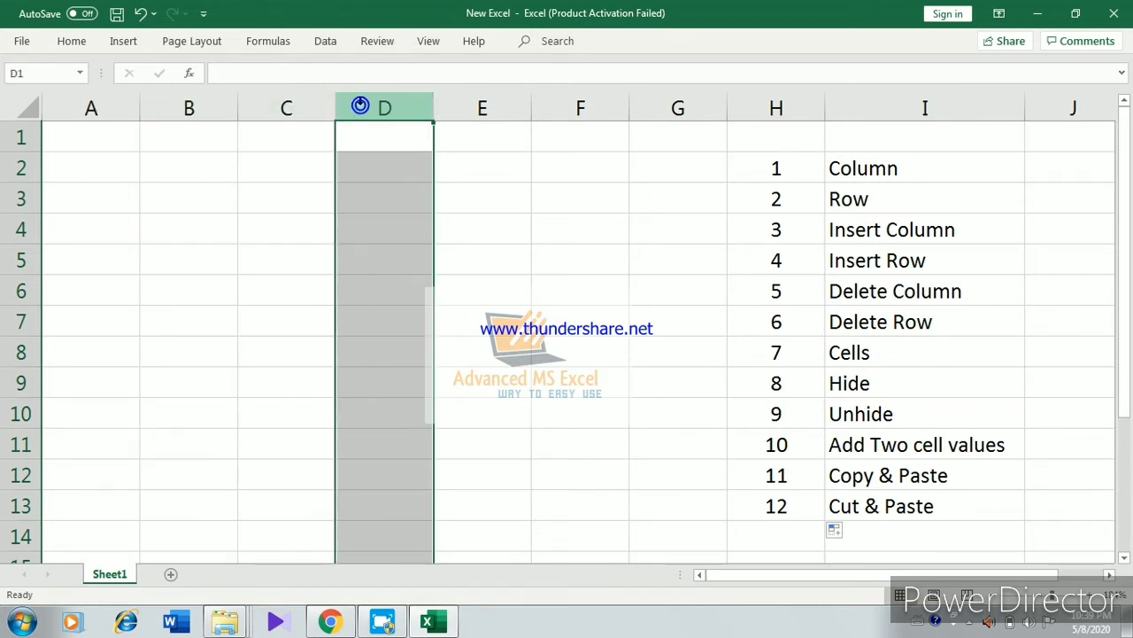
left_click(465, 104)
left_click(562, 105)
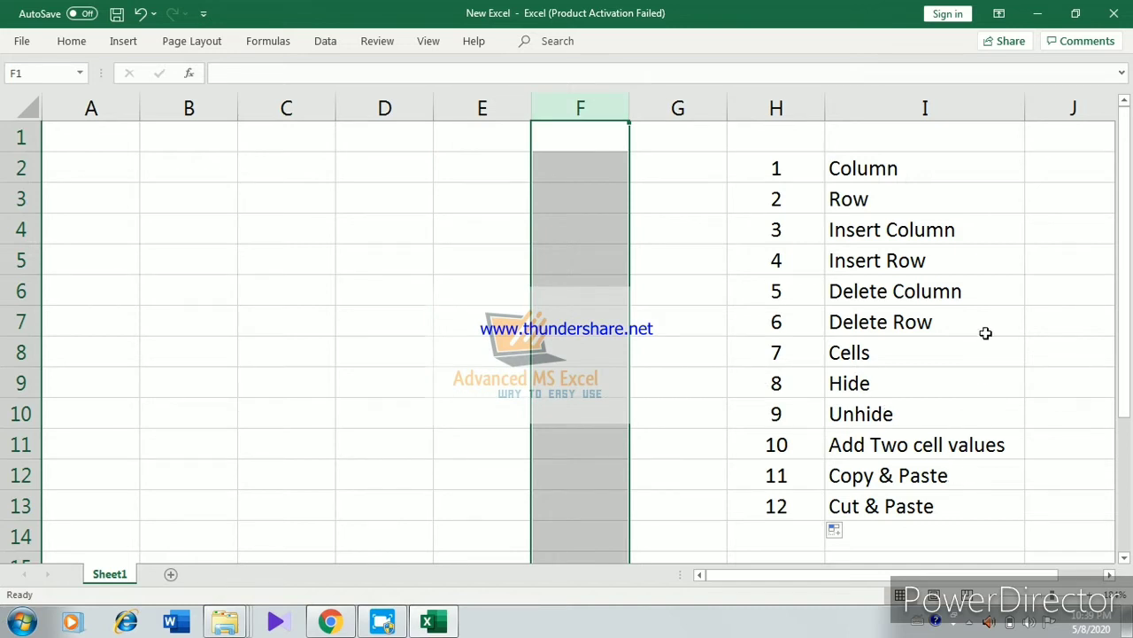
left_click(1045, 249)
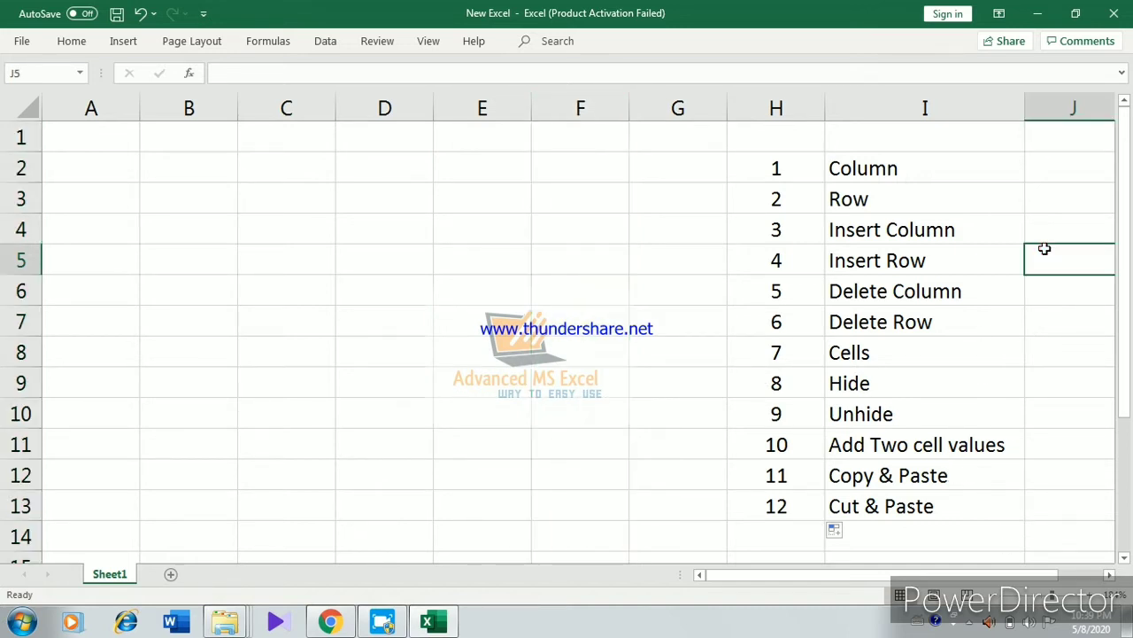
key("Right")
key("Right")
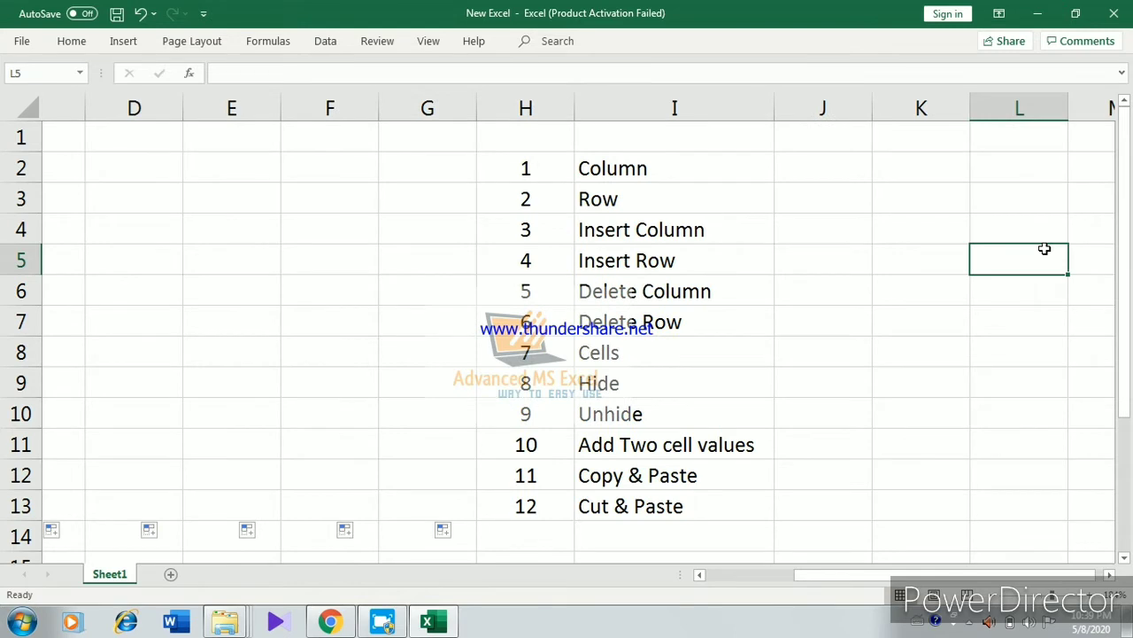
key("Right")
key("Right")
key("Right")
key("Right")
key("Right")
key("Right")
key("Right")
key("Right")
key("Right")
key("Right")
key("Right")
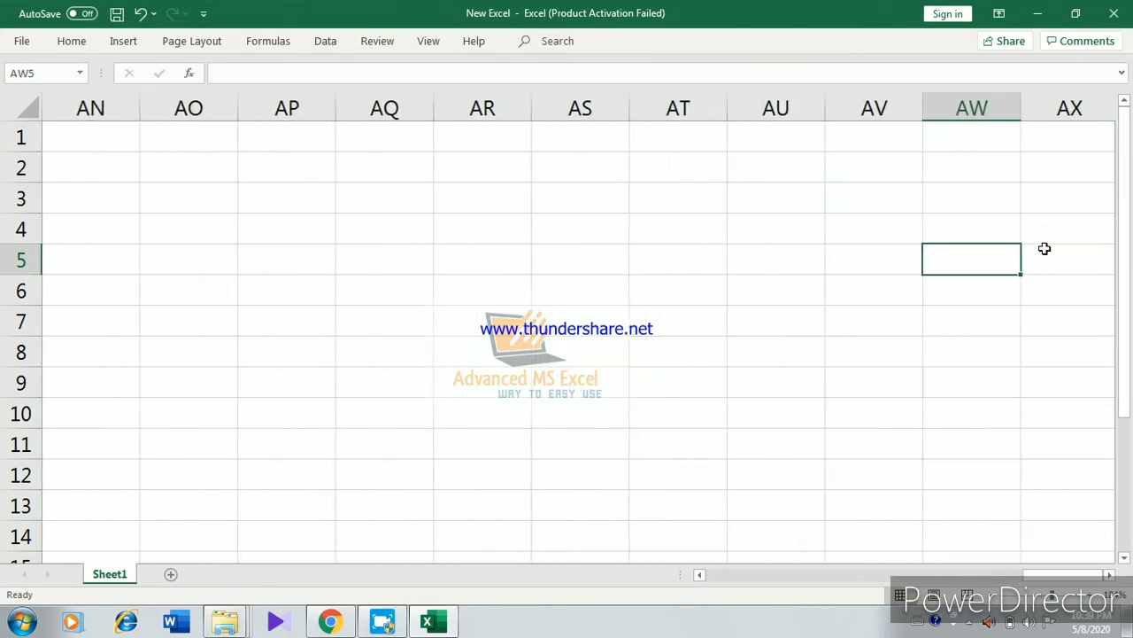
left_click(990, 100)
left_click(1102, 112)
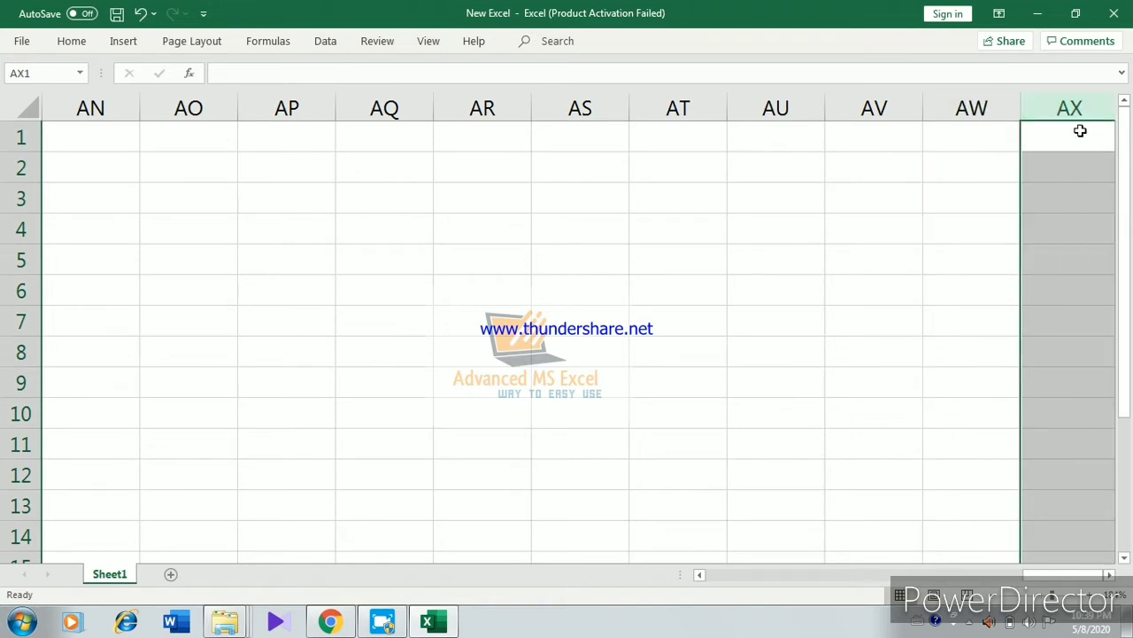
left_click(1081, 130)
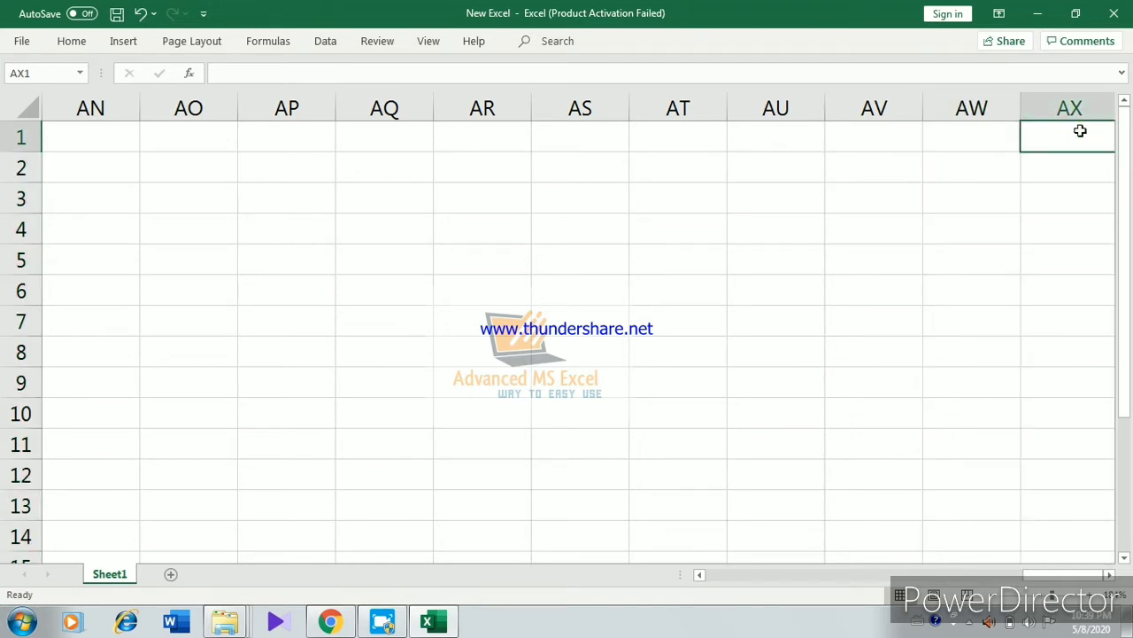
key("ctrl+Right")
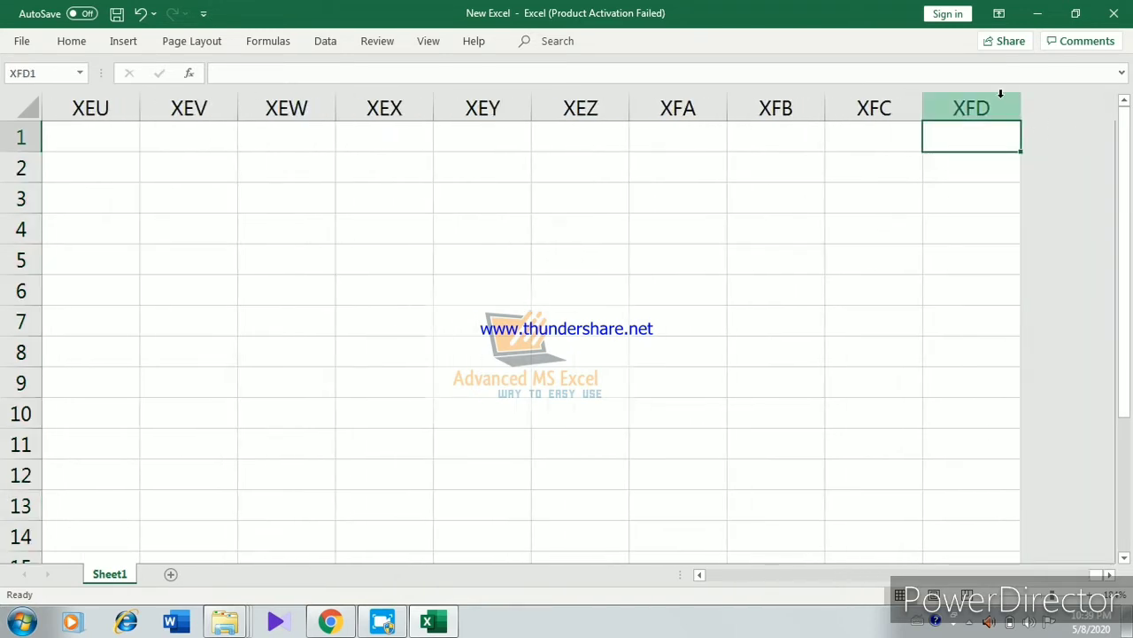
left_click(986, 90)
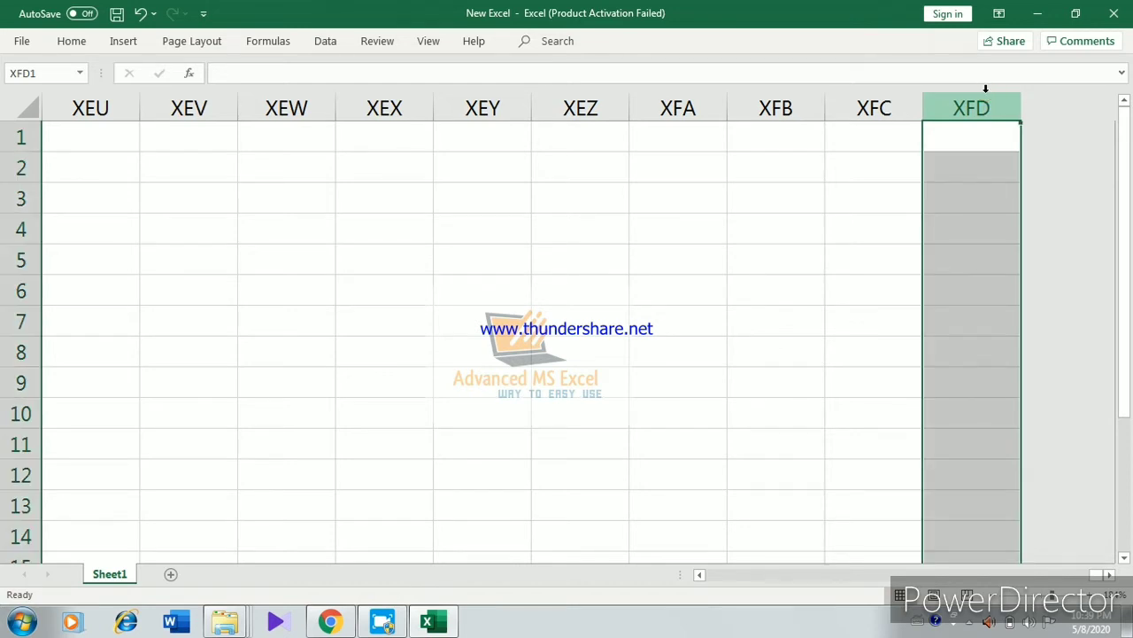
key("Left")
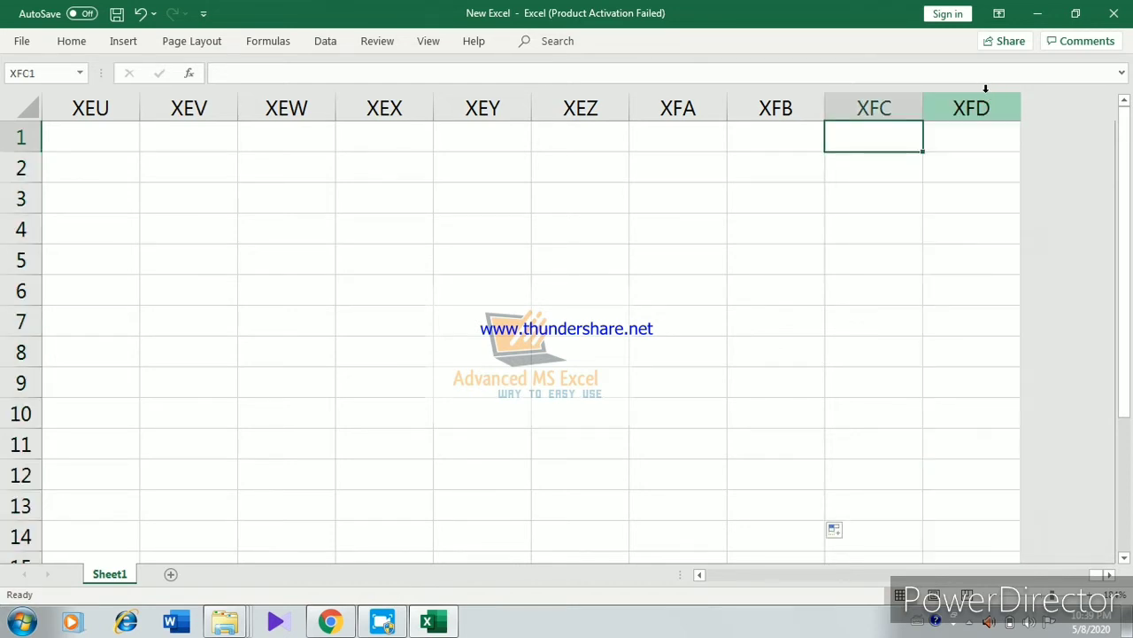
key("ctrl+Home")
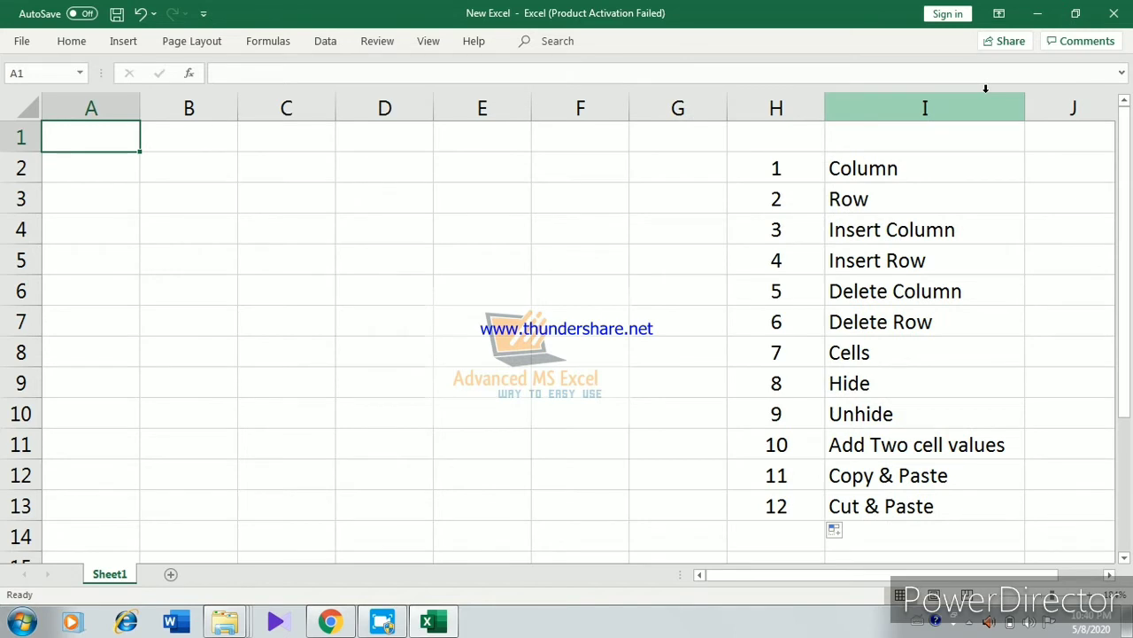
Enter XFD in capitals in cell J2 beside the Column topic
key("Right")
key("Right")
key("Right")
key("Right")
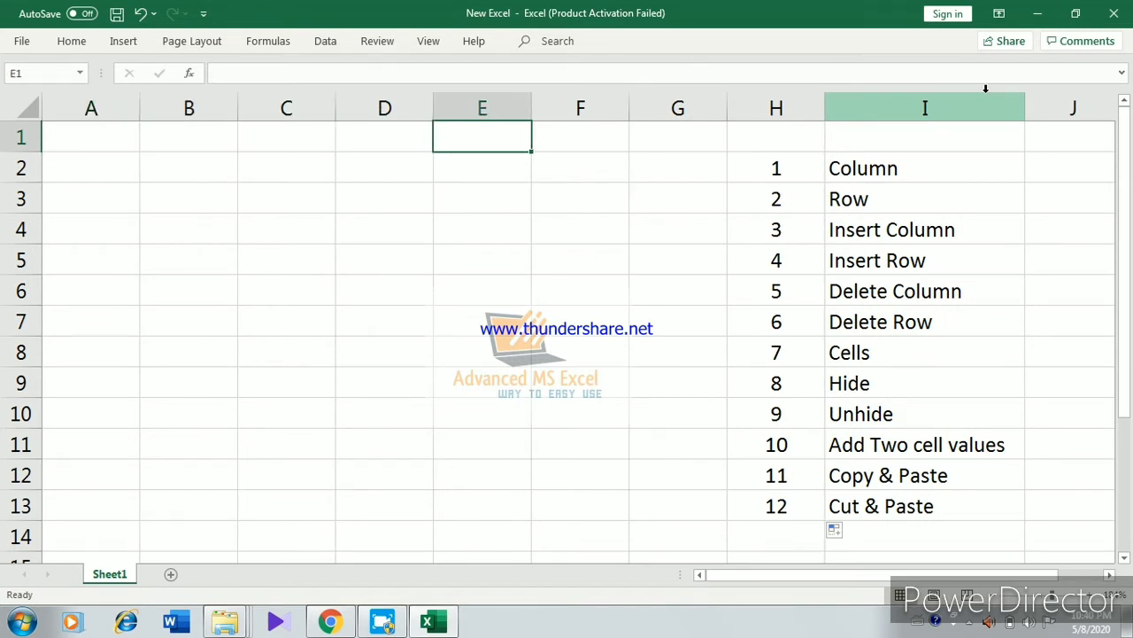
key("Right")
key("Right")
key("Right")
key("Right")
key("Right")
key("Down")
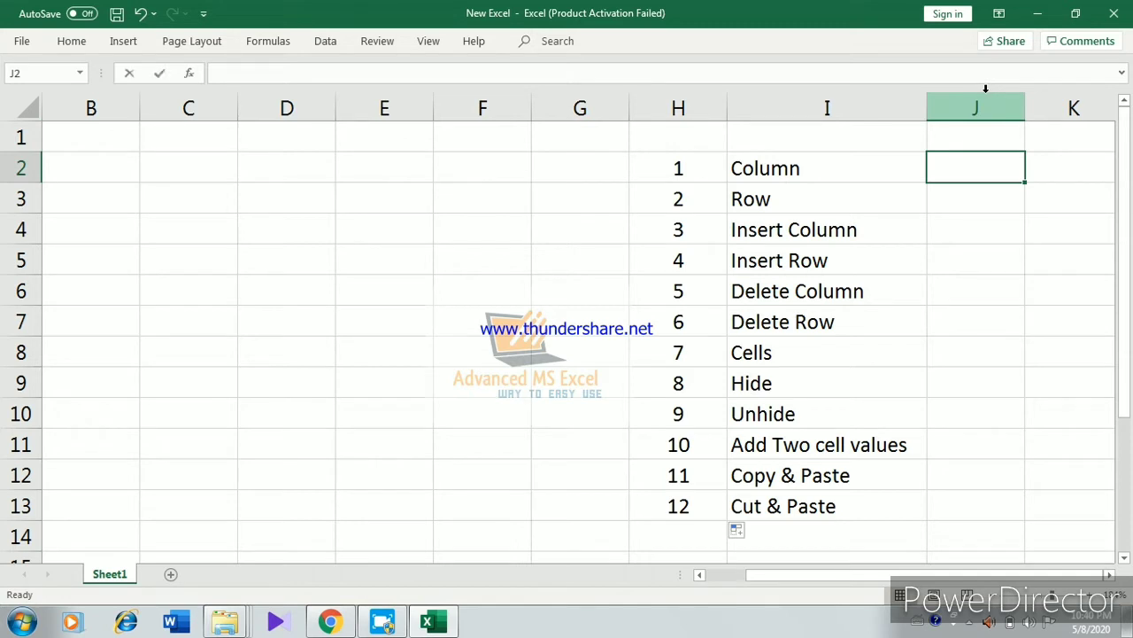
type("xfd")
key("BackSpace")
key("BackSpace")
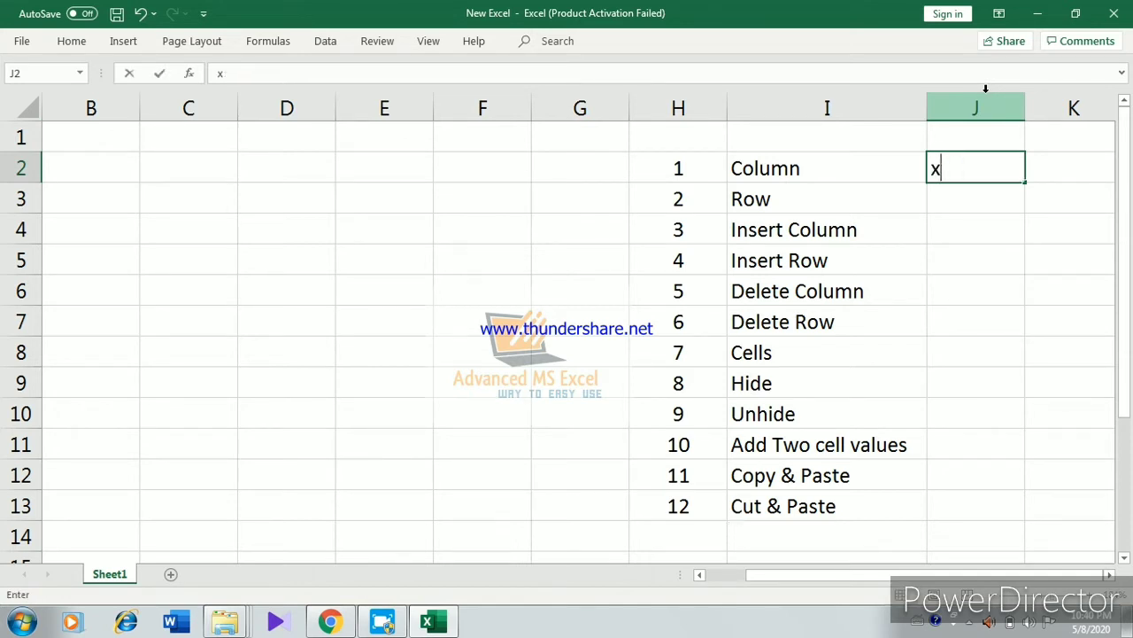
key("BackSpace")
type("XFD")
key("Return")
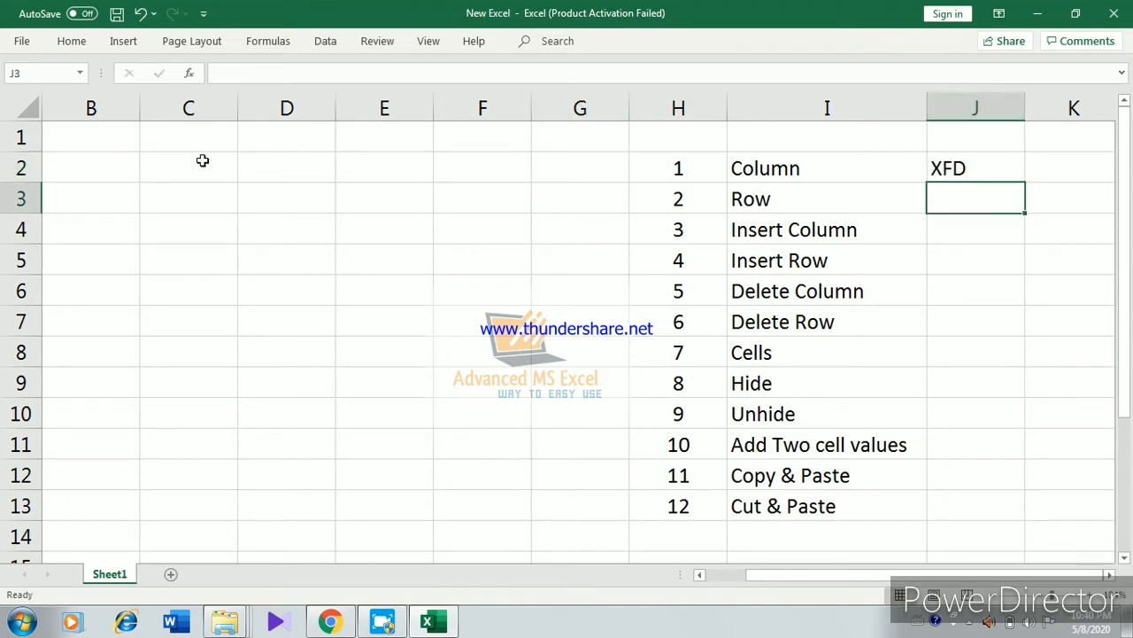
left_click(70, 144)
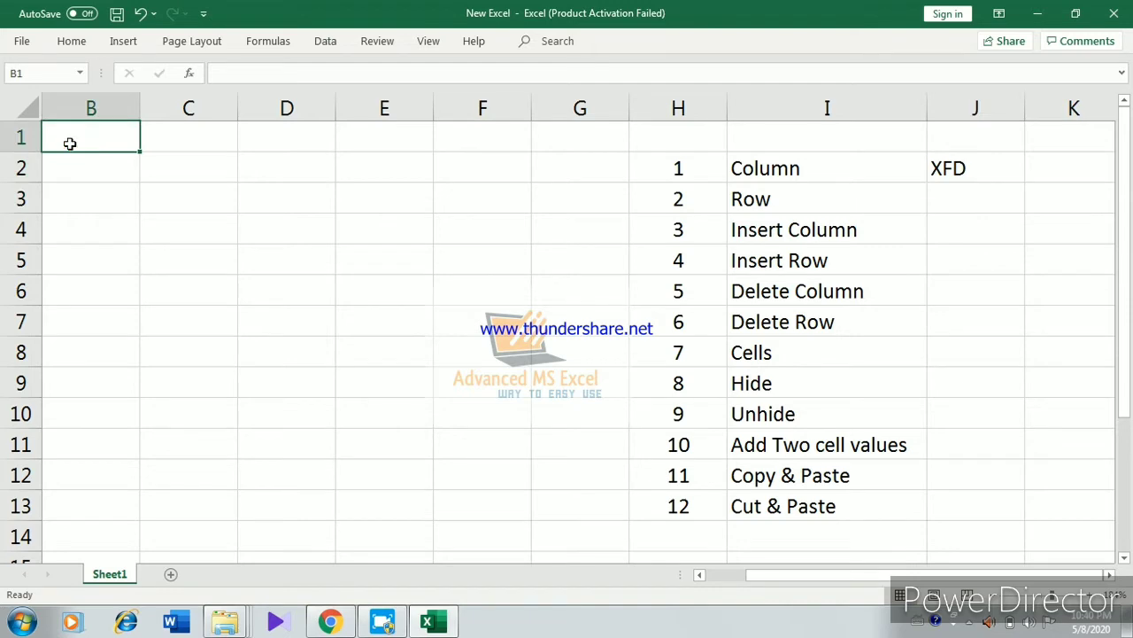
Jump to the sheet's last row and column with Ctrl+Shift+End, End mode and Ctrl+arrows, returning to B1
key("ctrl+shift+End")
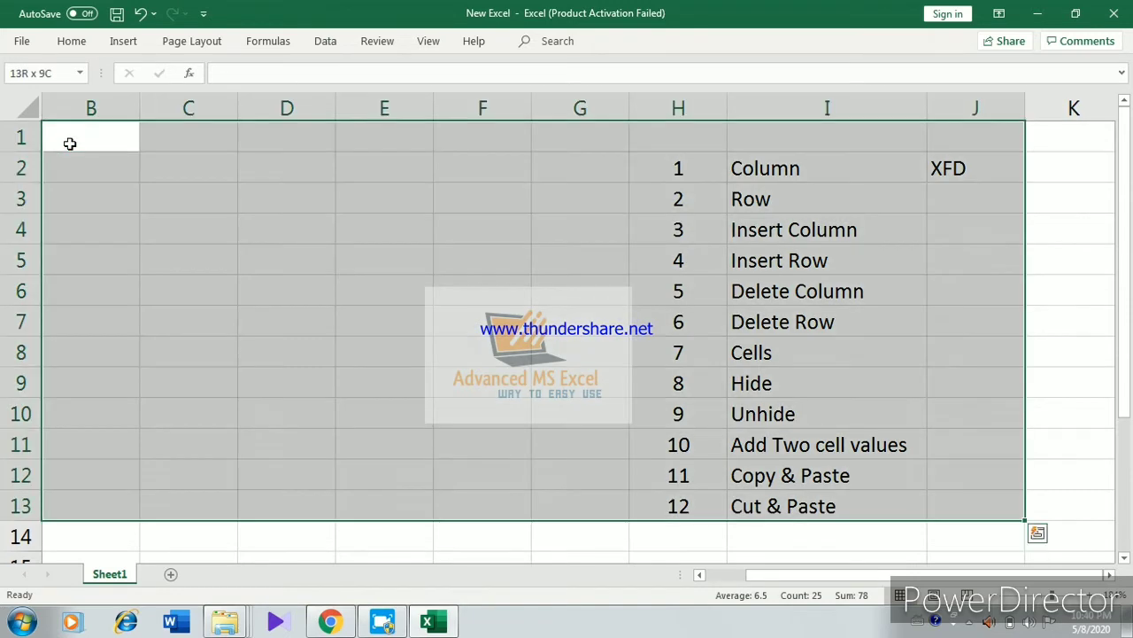
left_click(70, 143)
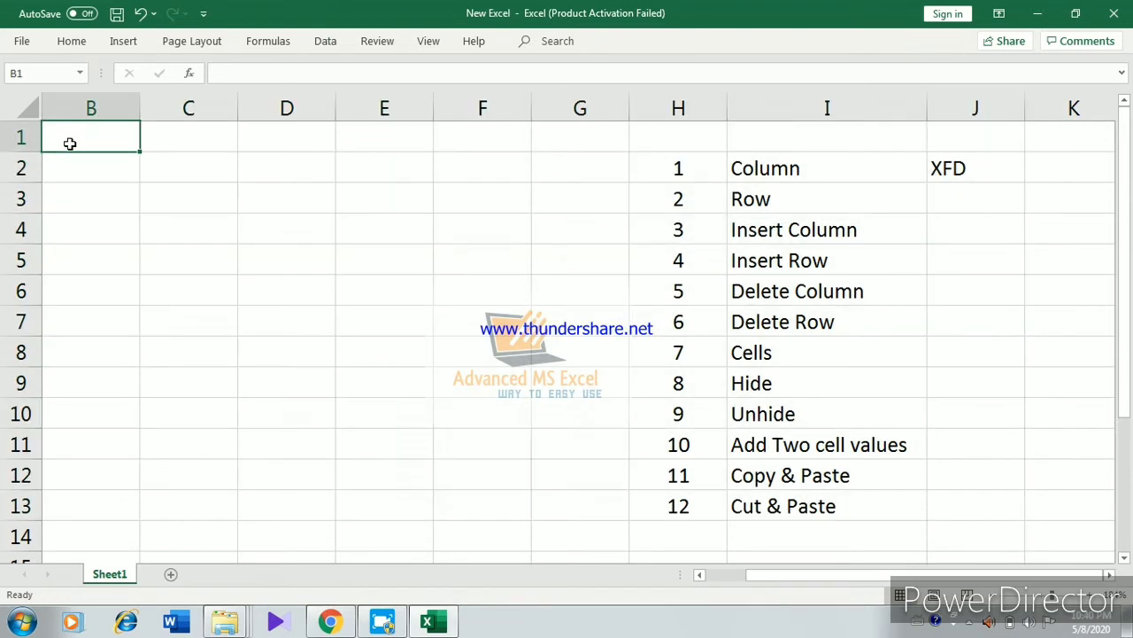
key("End")
key("End")
key("End")
key("Down")
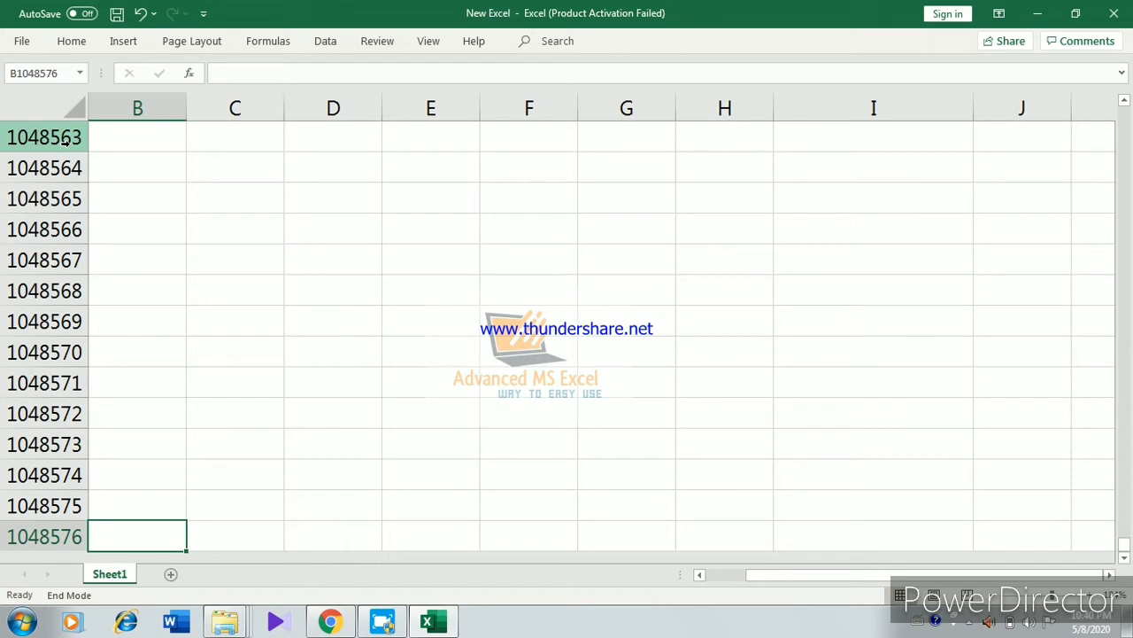
key("Up")
key("End")
key("Right")
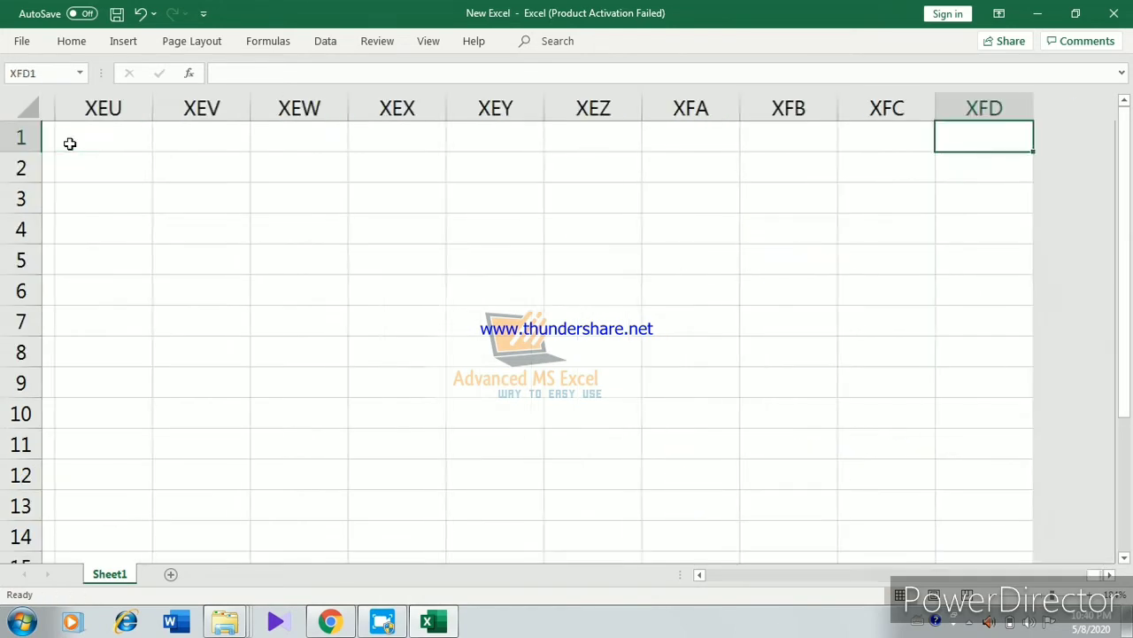
key("ctrl+Down")
key("ctrl+Left")
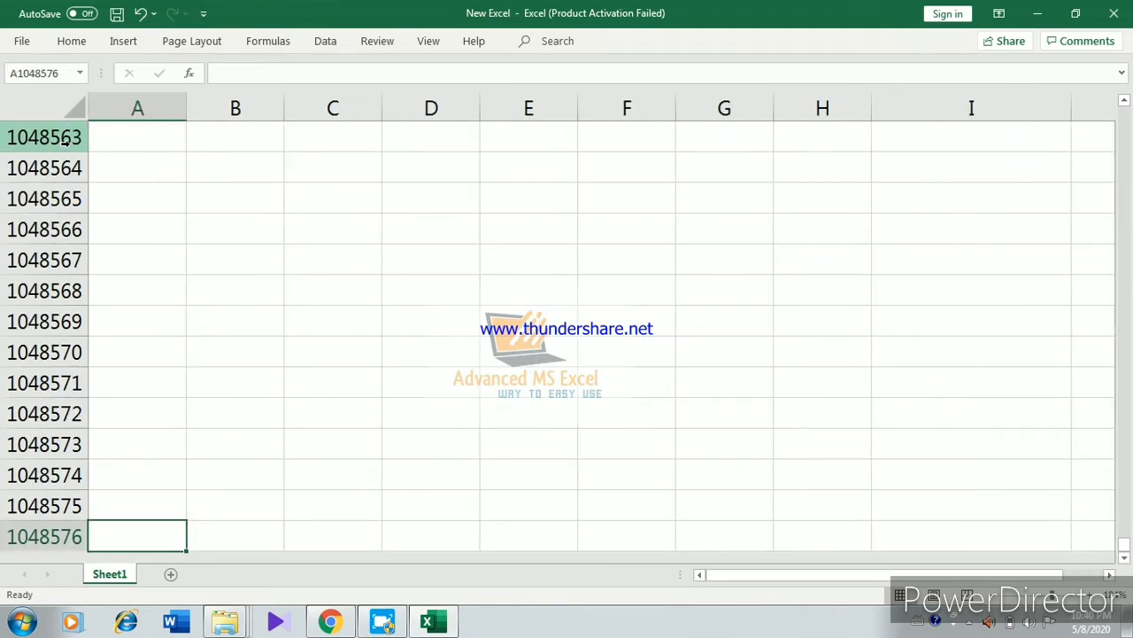
key("ctrl+Up")
key("Right")
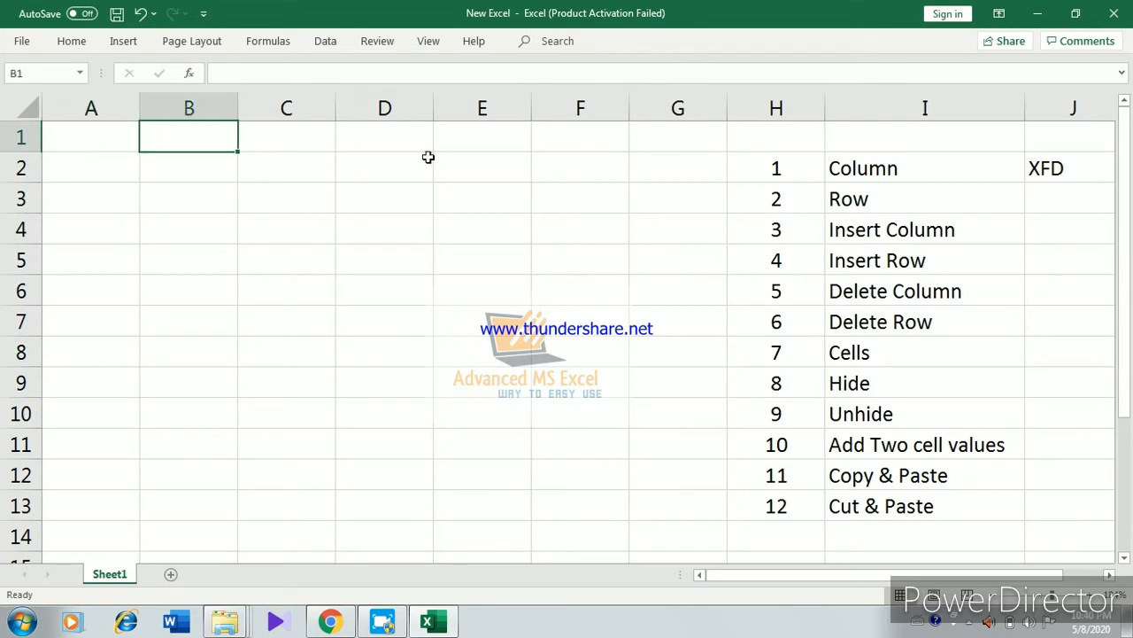
Enter 1048576 in cell J3 beside the Row topic
left_click(1047, 202)
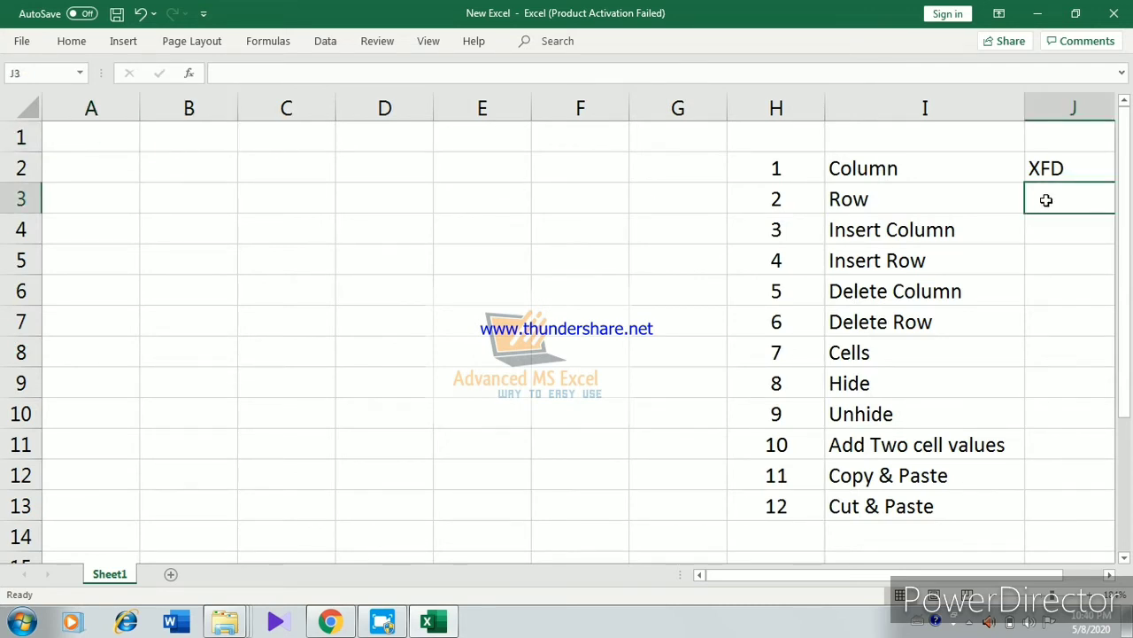
type("10")
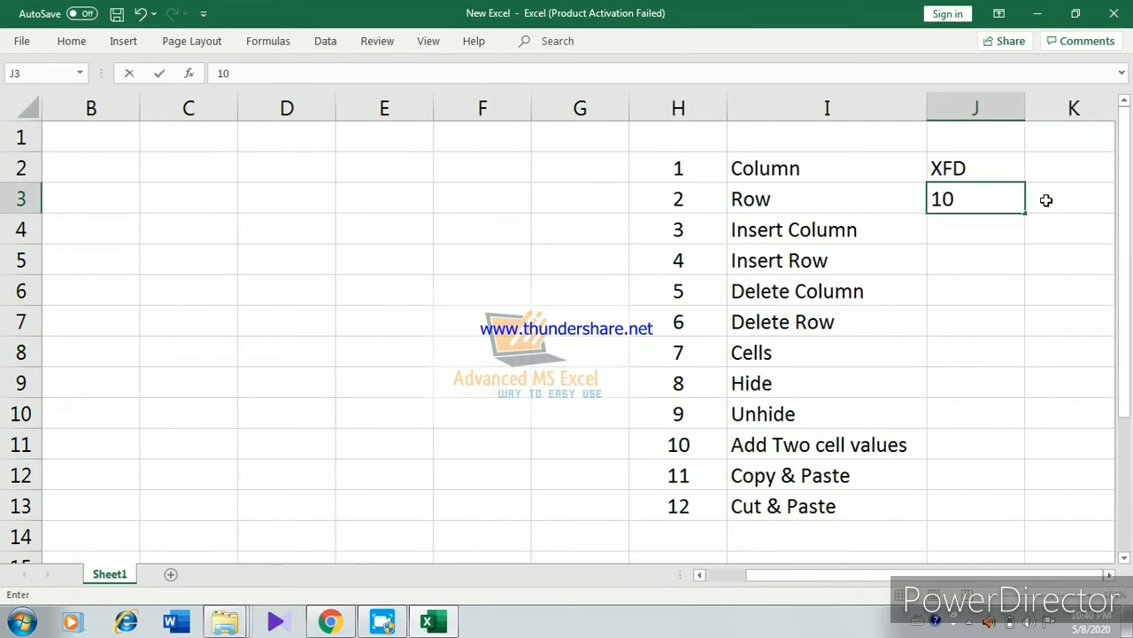
type("4")
type("85")
type("76")
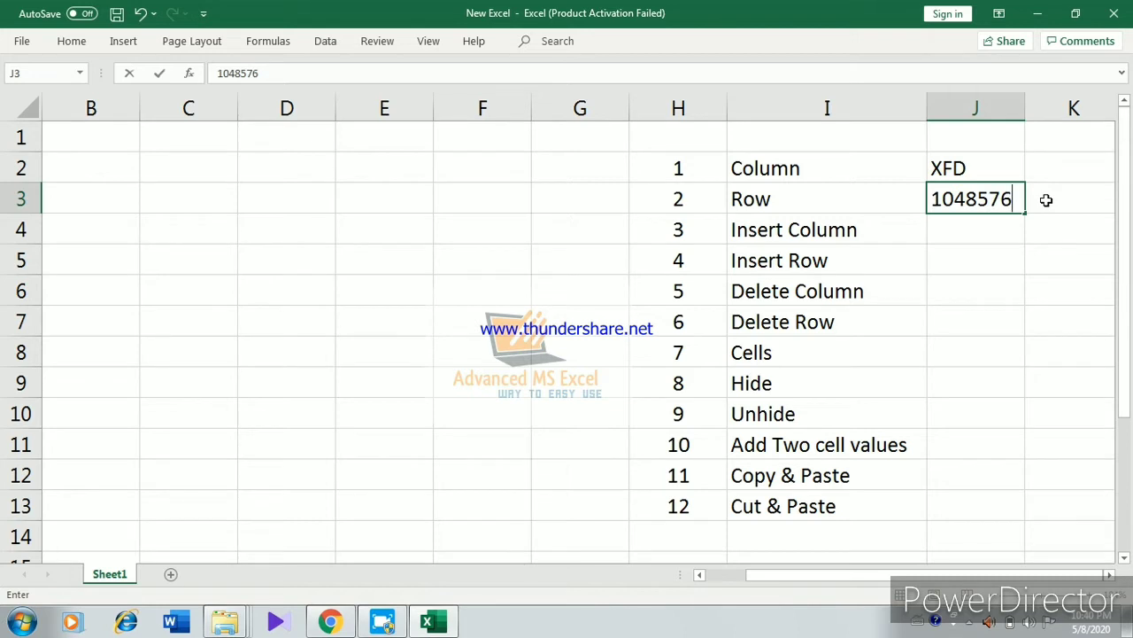
key("Return")
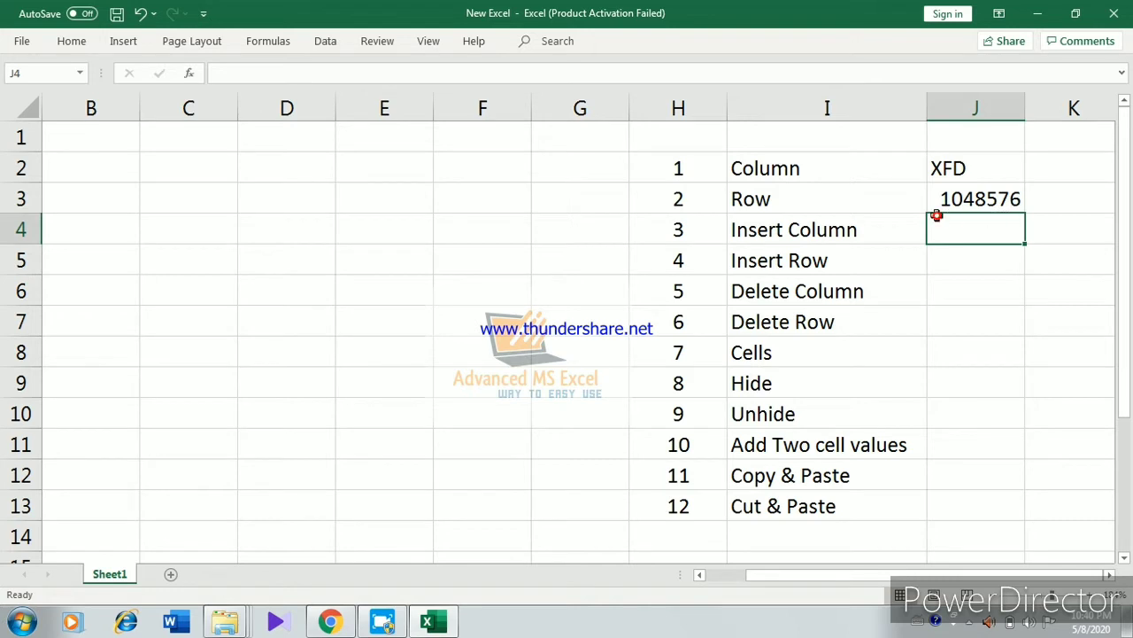
Insert a new blank column at column C
left_click(861, 227)
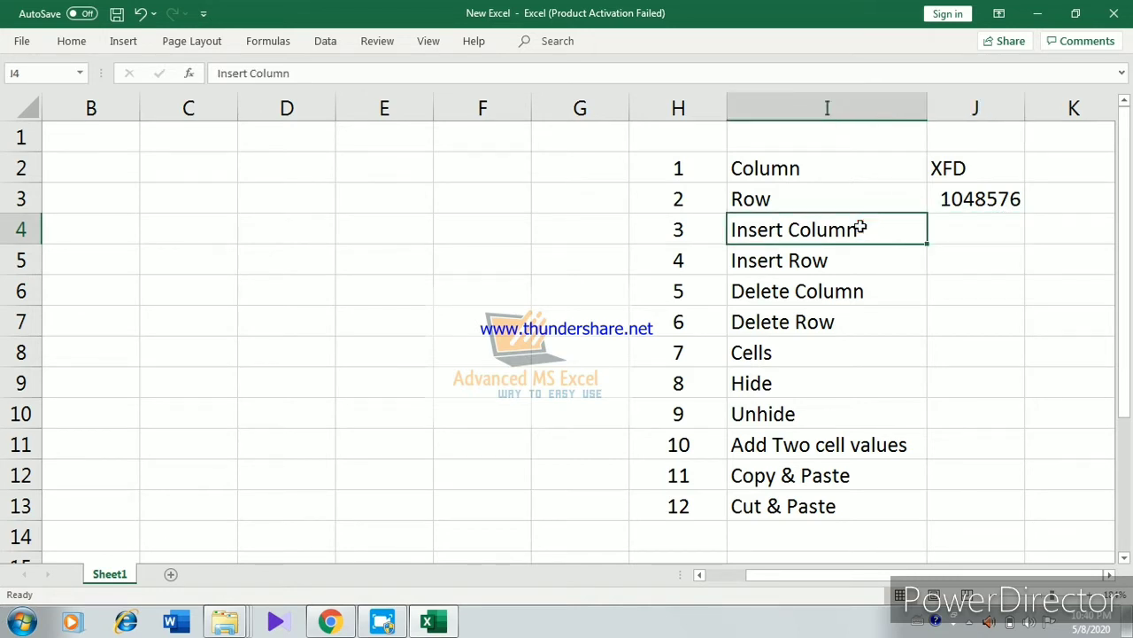
left_click(222, 104)
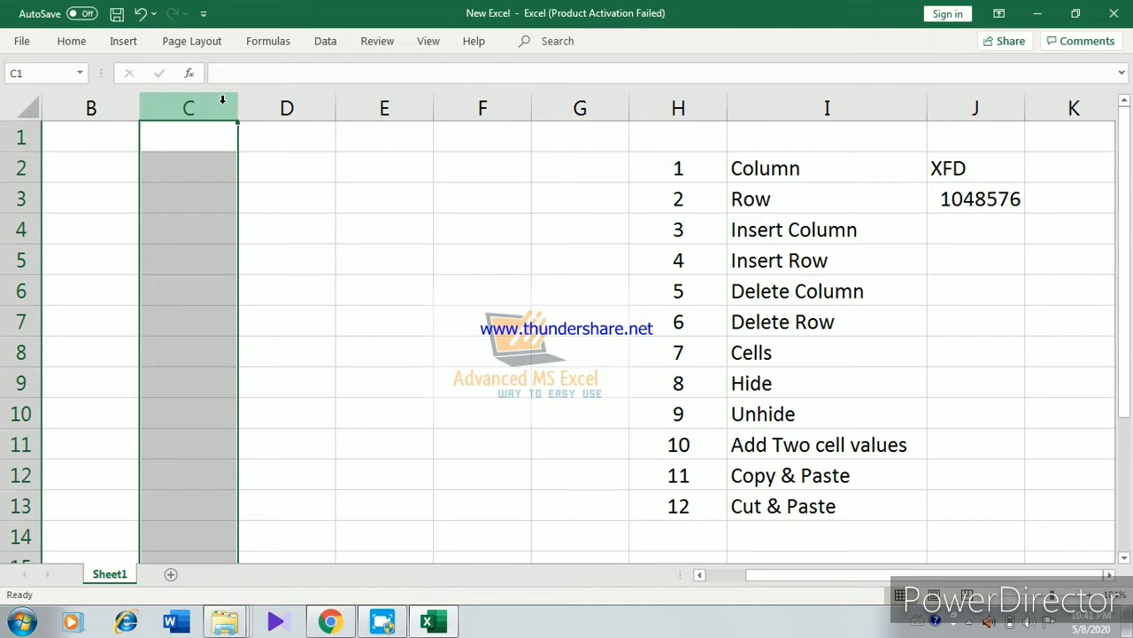
right_click(222, 100)
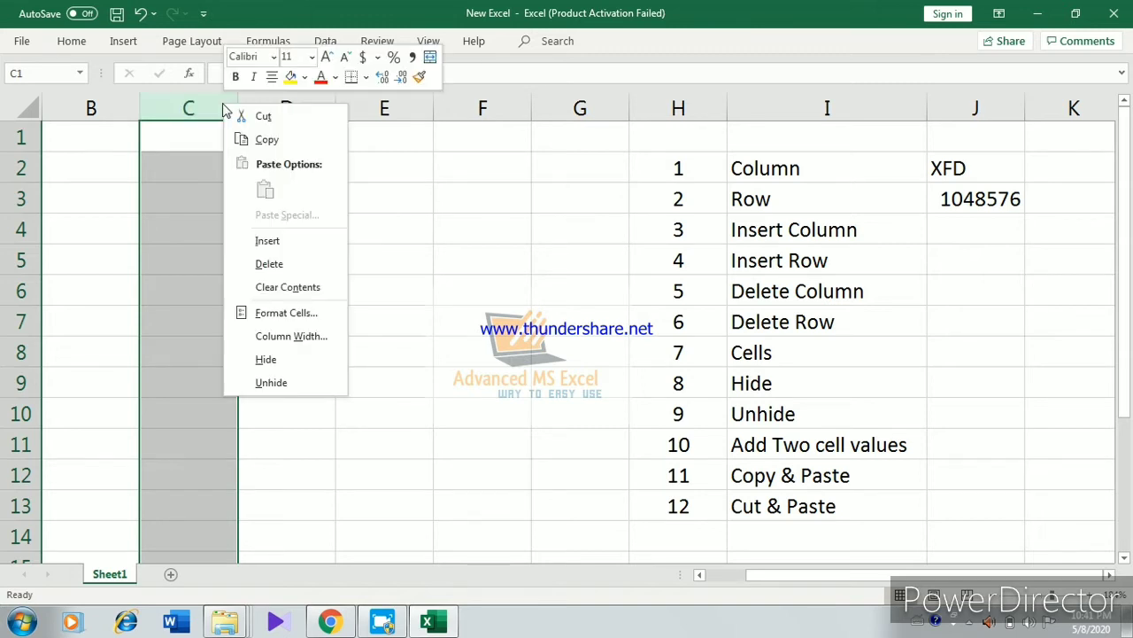
left_click(274, 240)
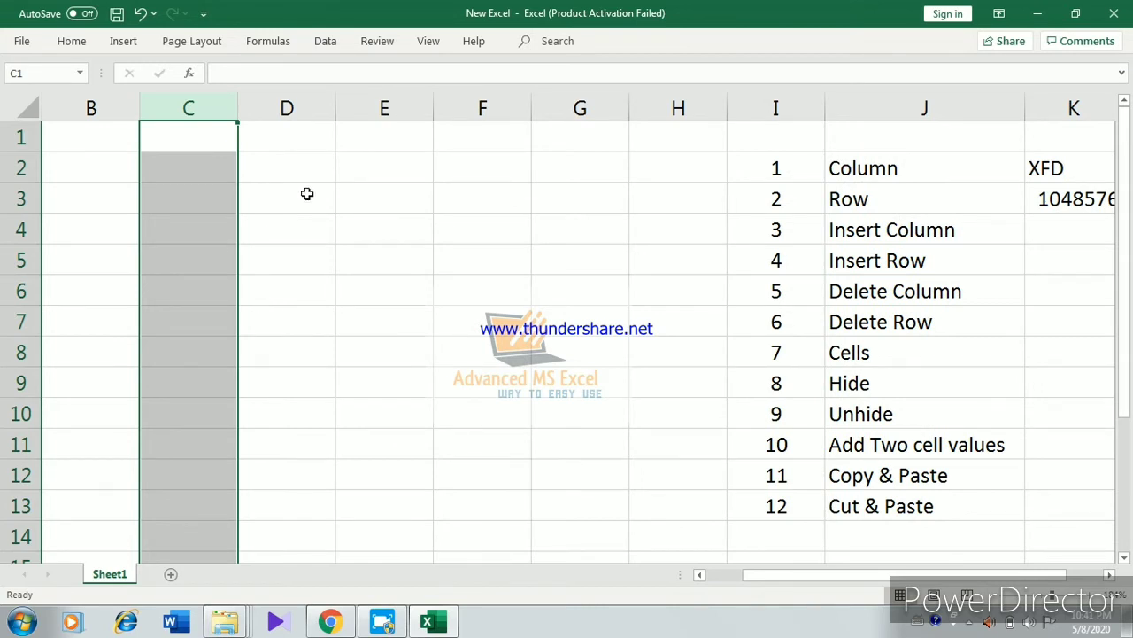
Insert a new blank row at row 2
left_click(29, 165)
right_click(29, 167)
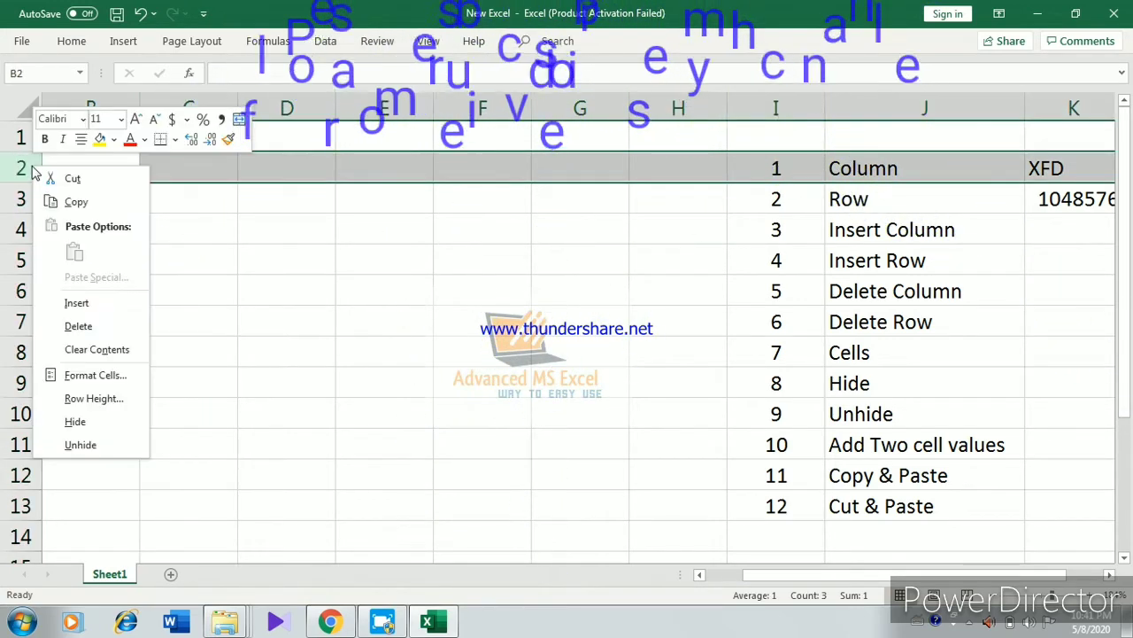
left_click(88, 303)
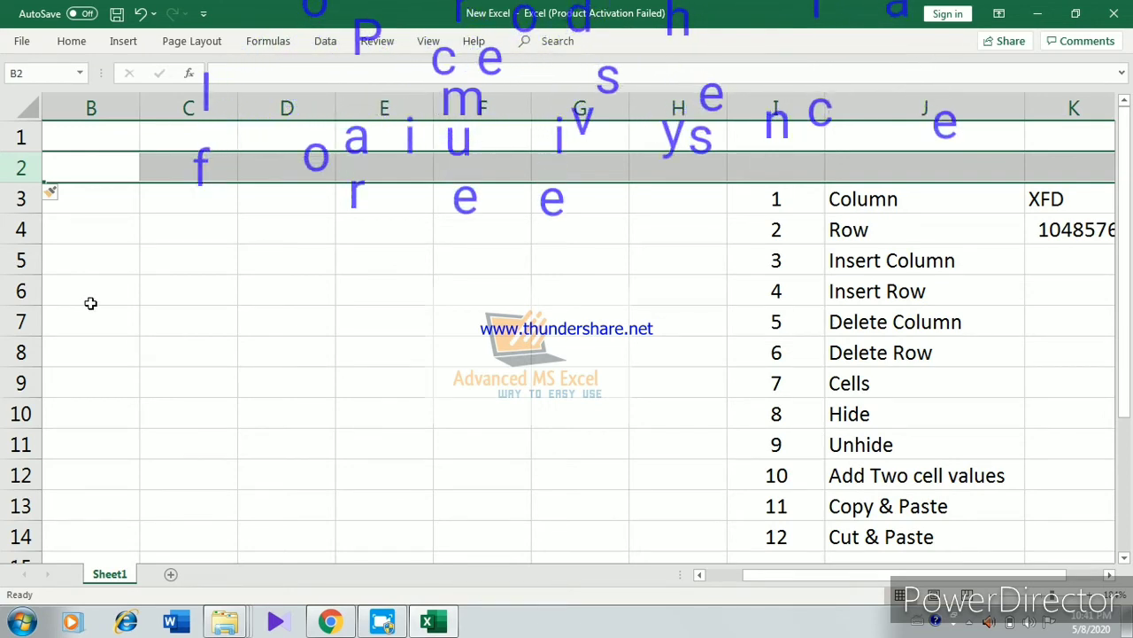
Delete the blank column D and blank row 2, then select the Delete Column and Delete Row topics
right_click(292, 101)
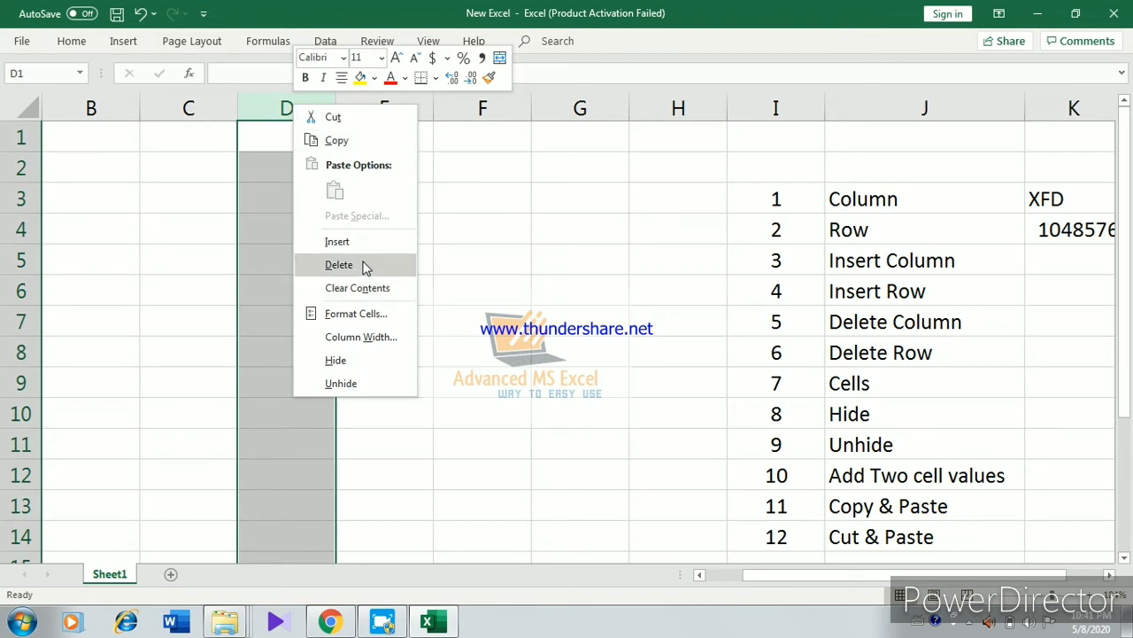
left_click(339, 265)
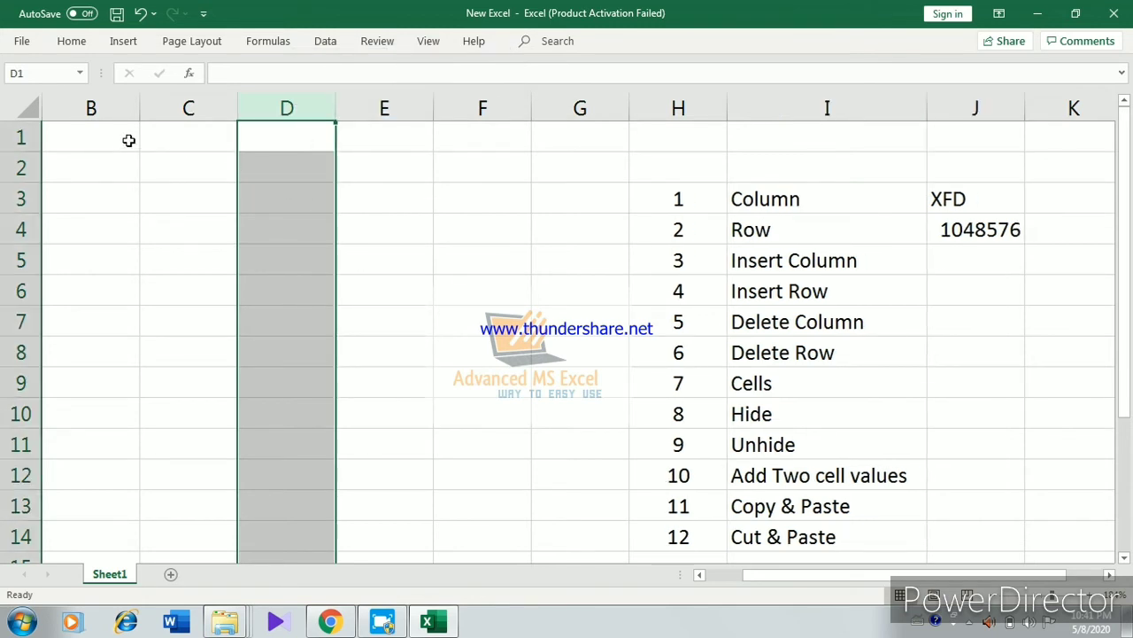
left_click(27, 168)
right_click(28, 168)
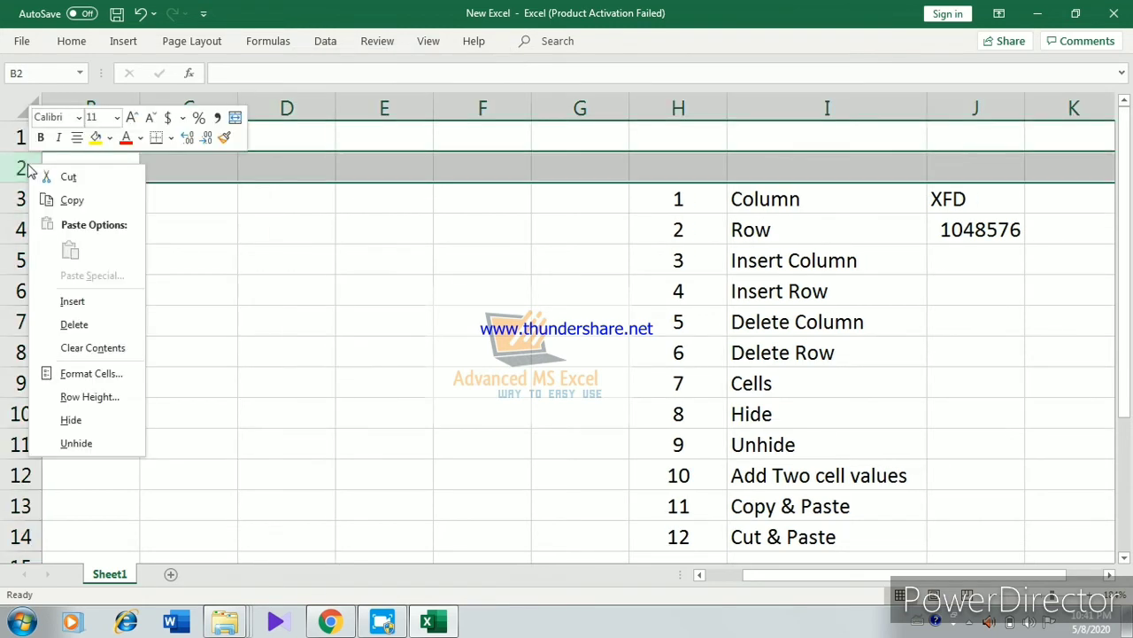
left_click(80, 324)
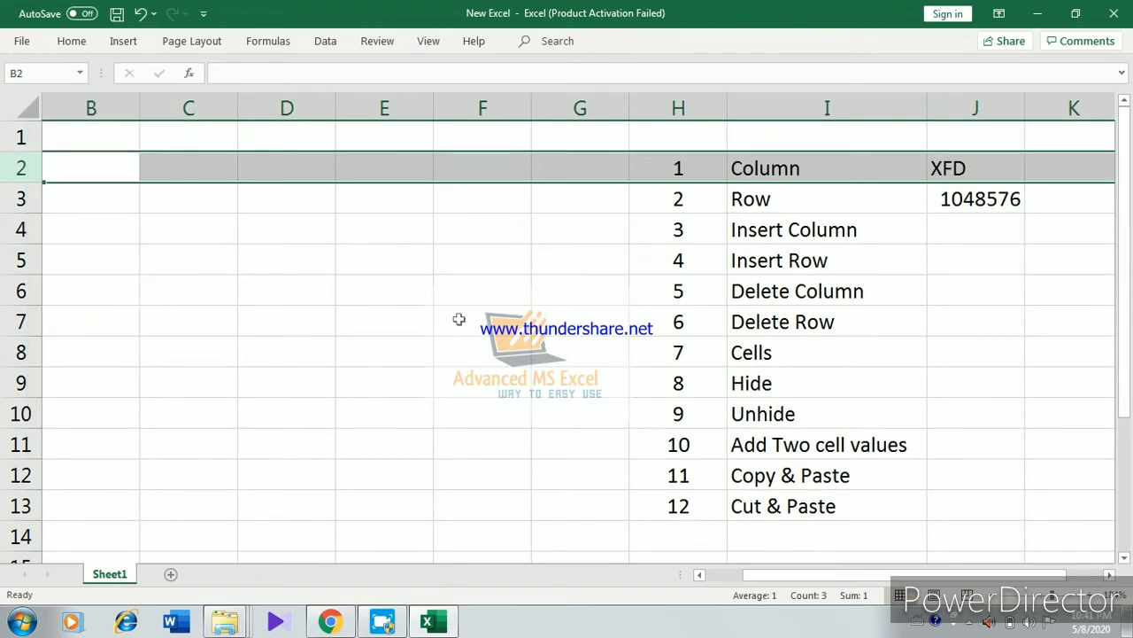
left_click(824, 296)
left_click(822, 325)
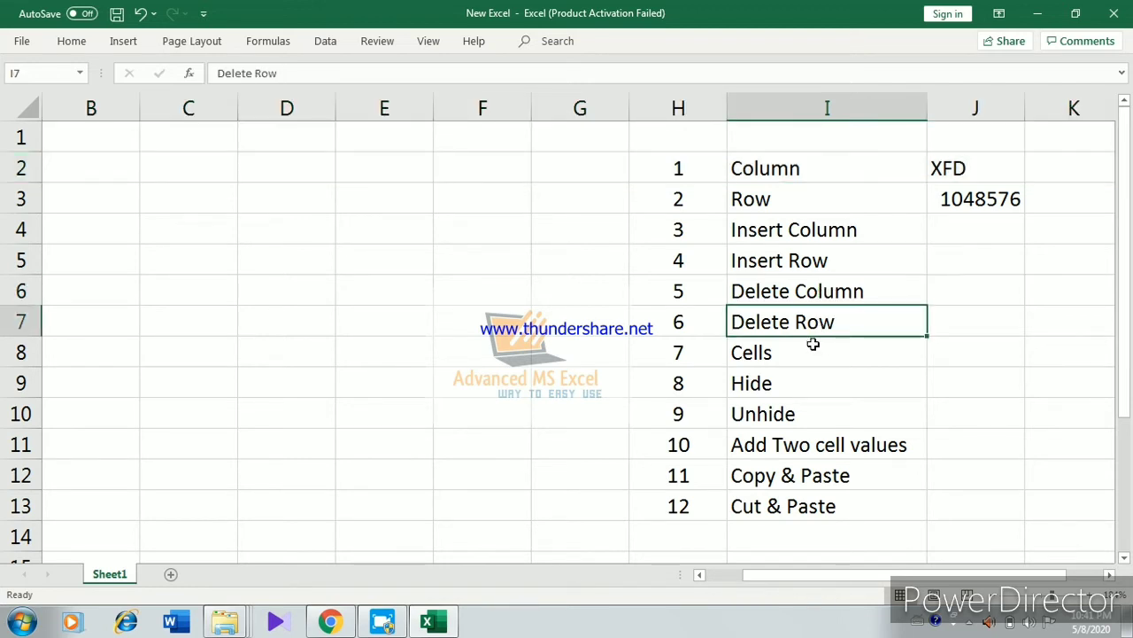
left_click(813, 349)
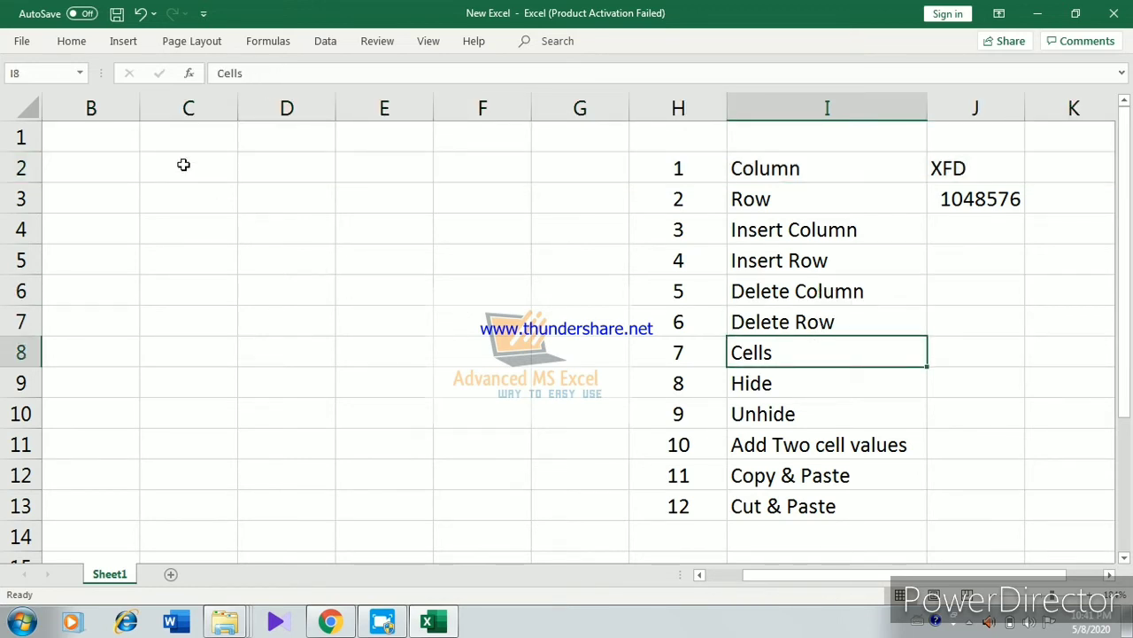
left_click(120, 166)
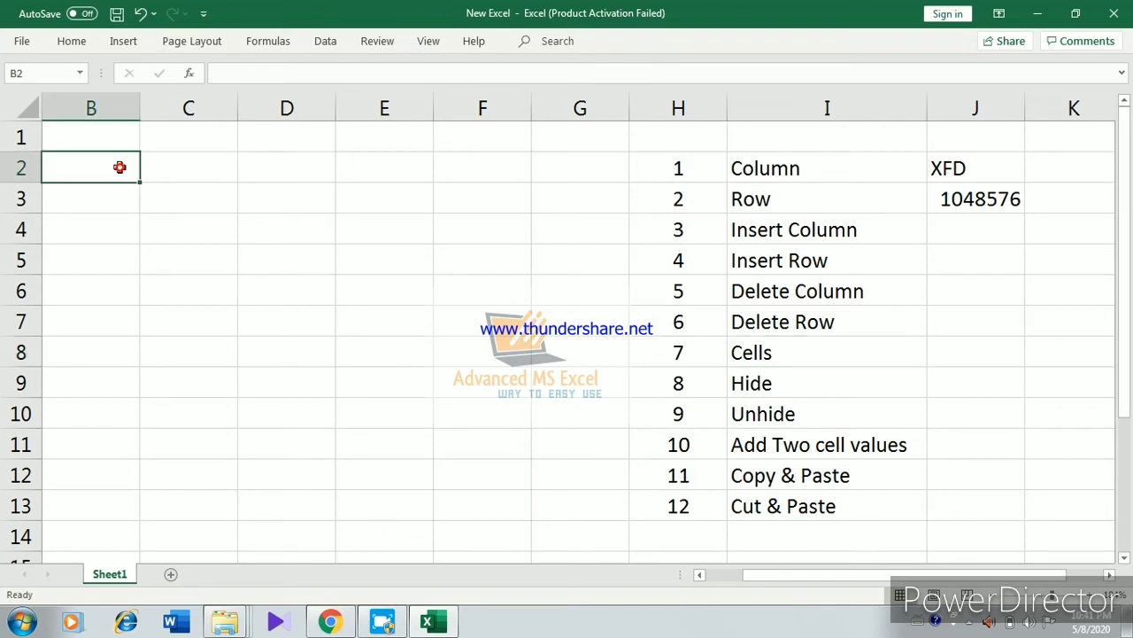
left_click(201, 204)
left_click(293, 305)
left_click(516, 401)
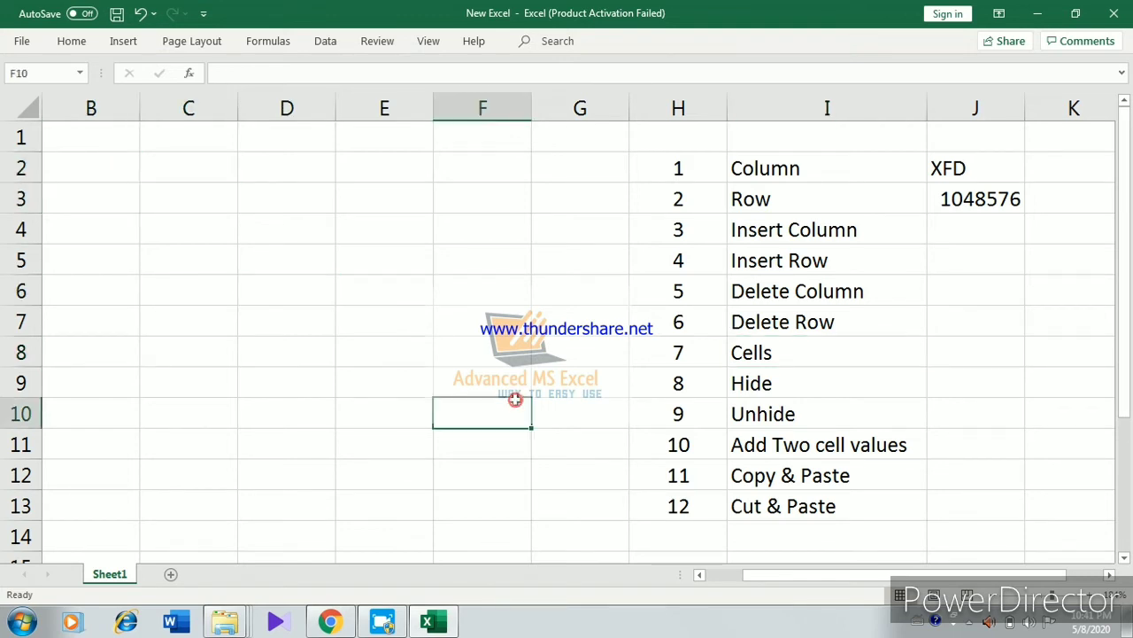
left_click(173, 189)
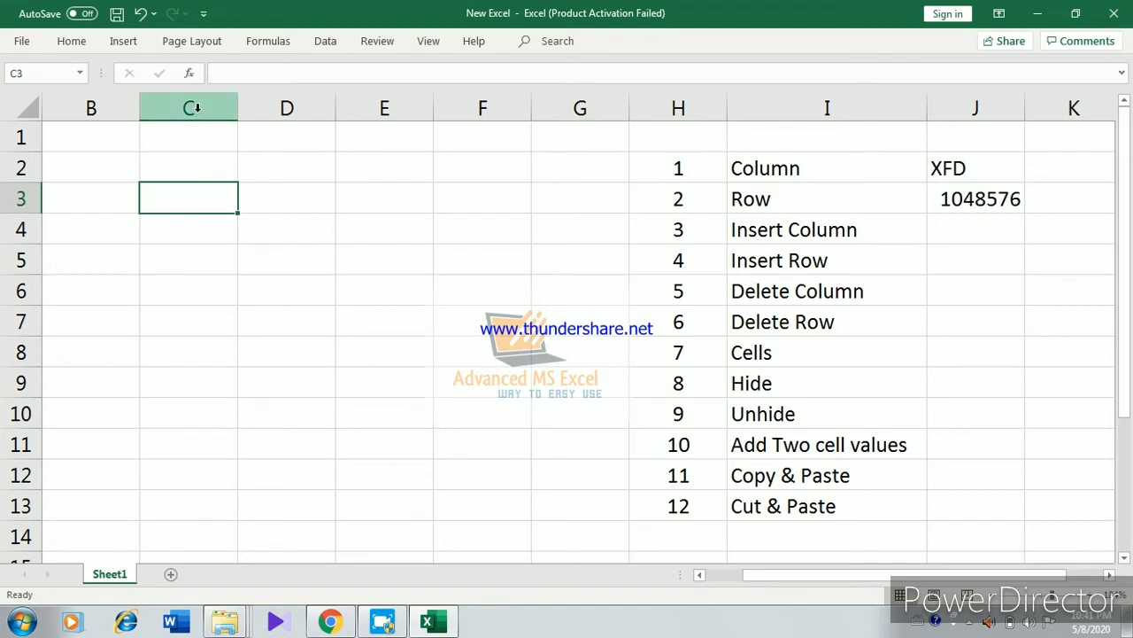
left_click(196, 108, "ctrl")
left_click(20, 199, "ctrl")
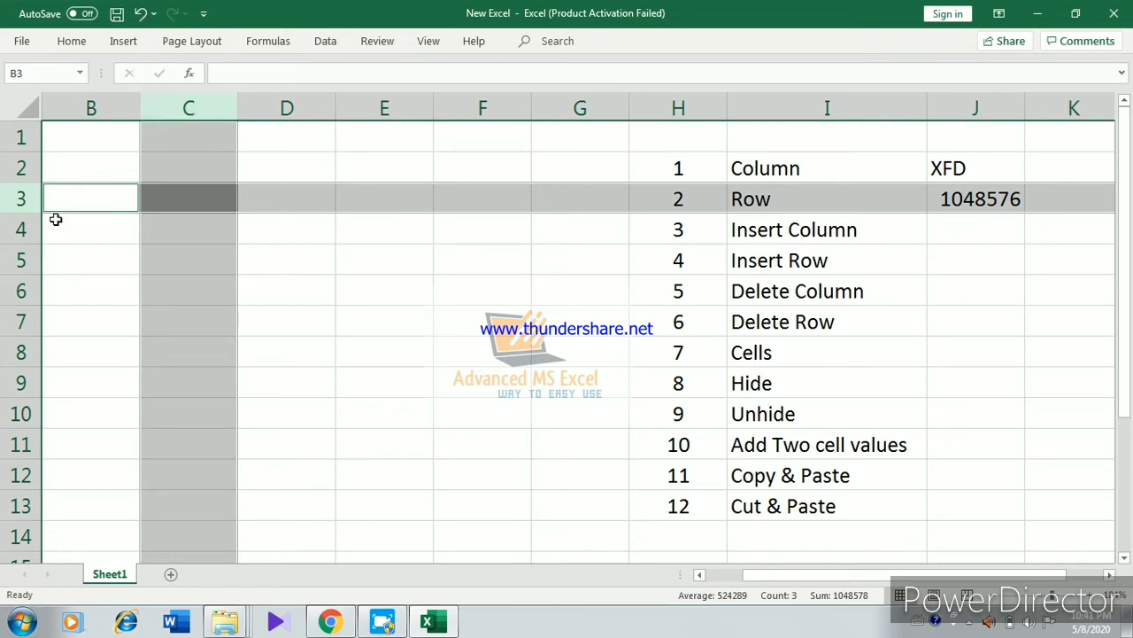
left_click(202, 197)
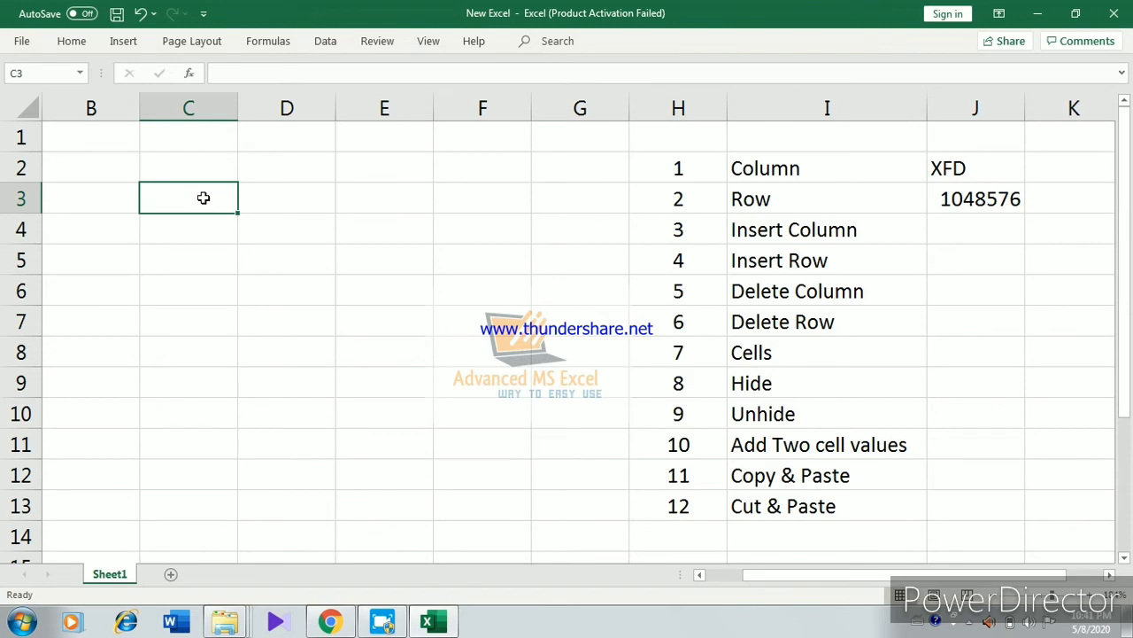
Label cell C3 with 'C3' and fill it yellow
type("C3")
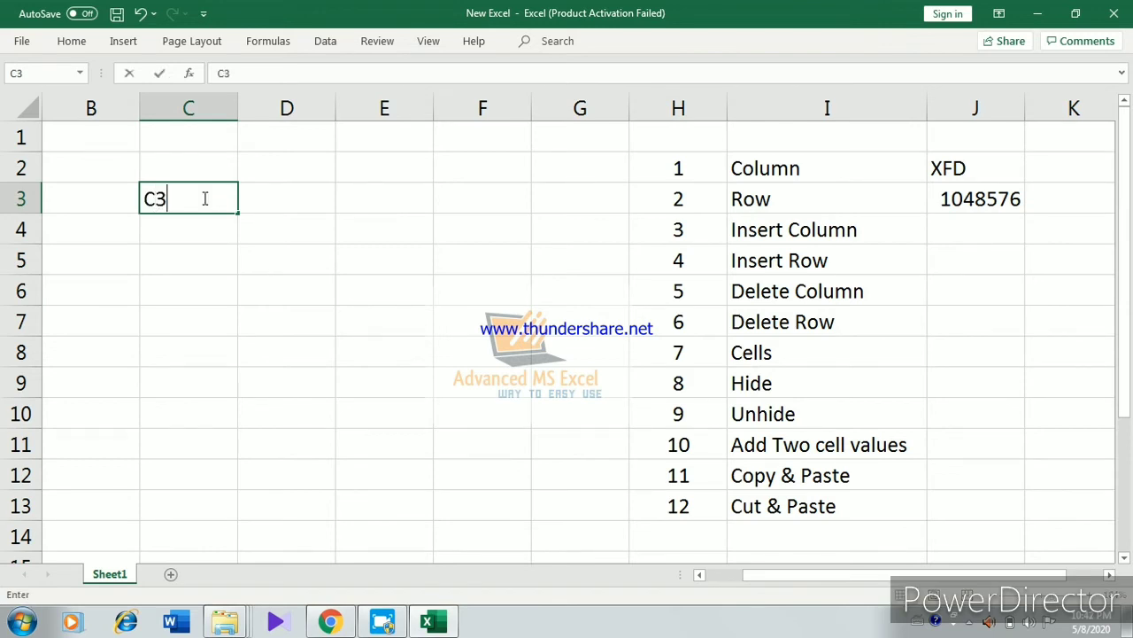
key("Return")
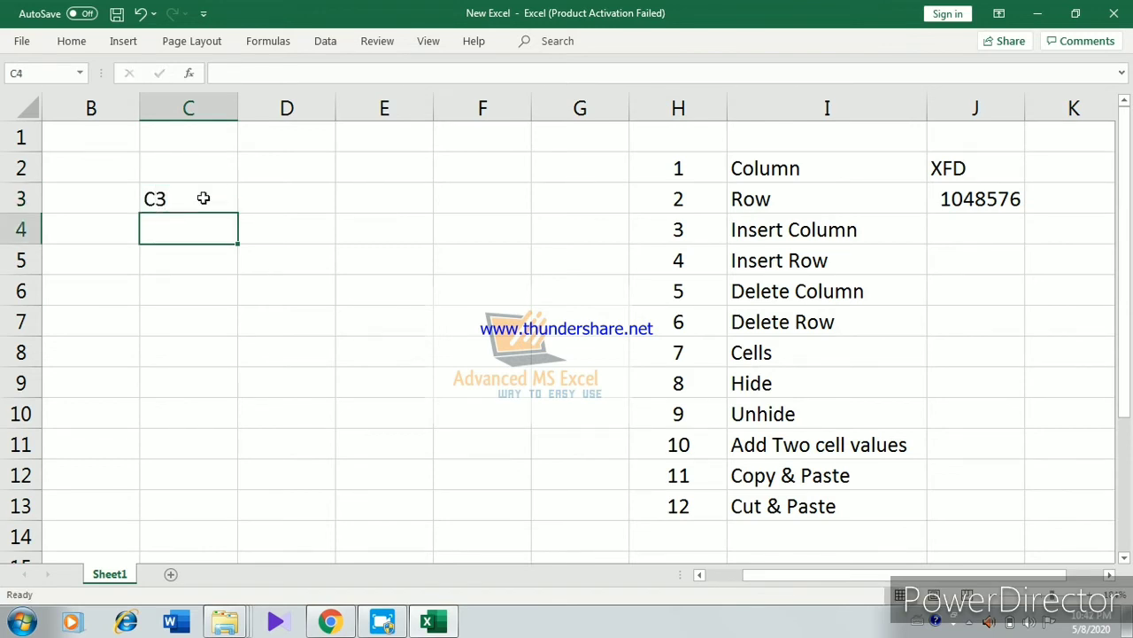
left_click(202, 198)
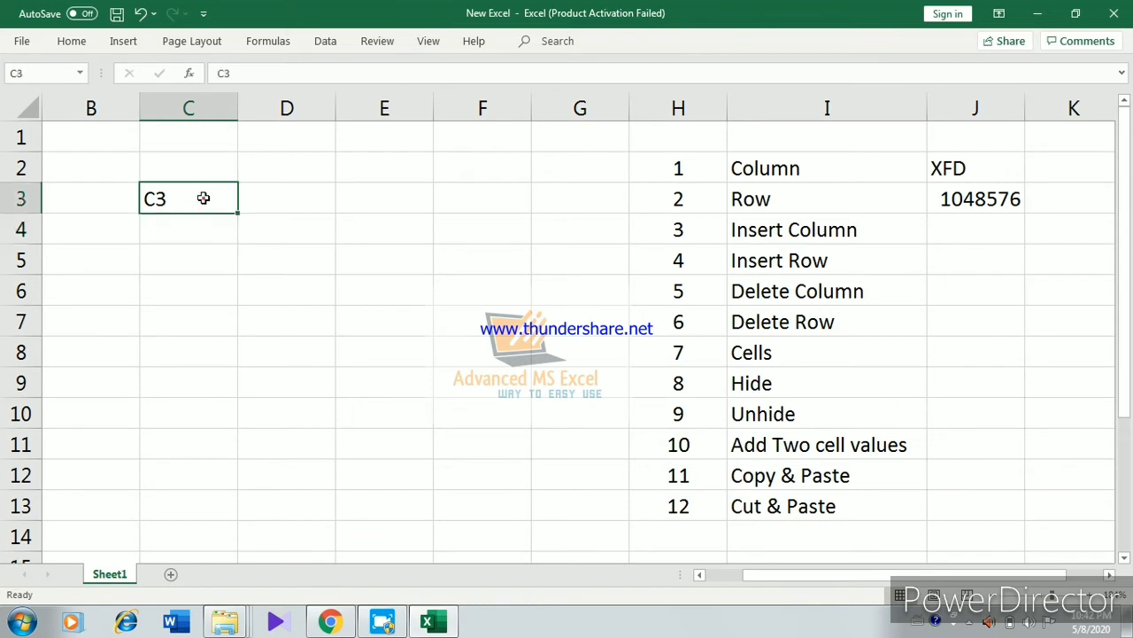
left_click(74, 41)
left_click(208, 99)
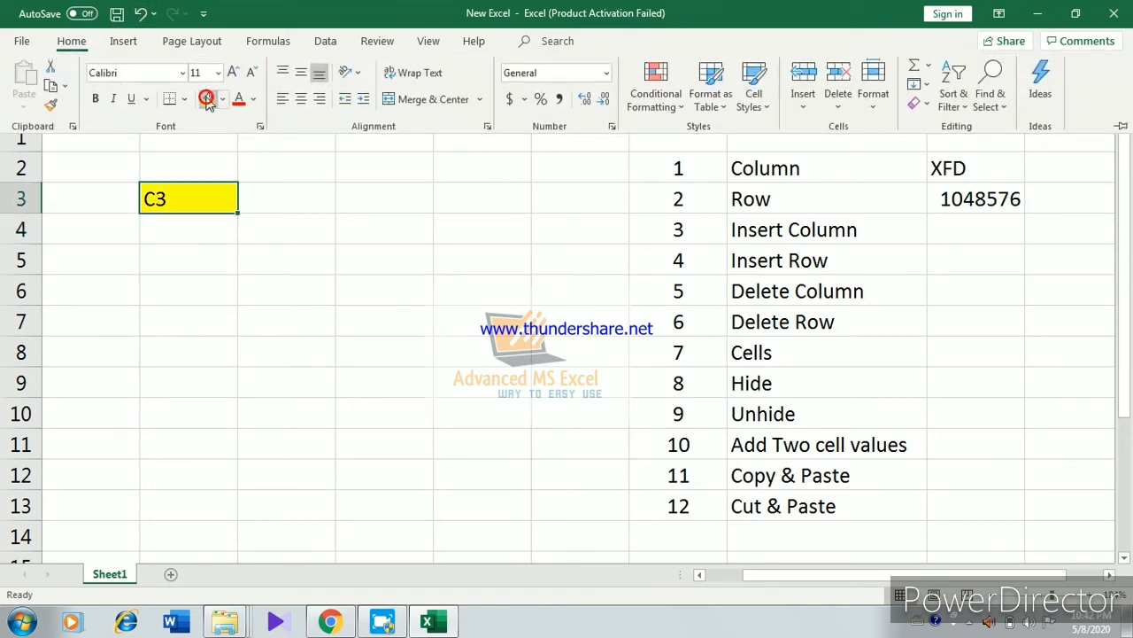
Locate F7 where column F meets row 7, label it 'F7', and fill it yellow
left_click(452, 330)
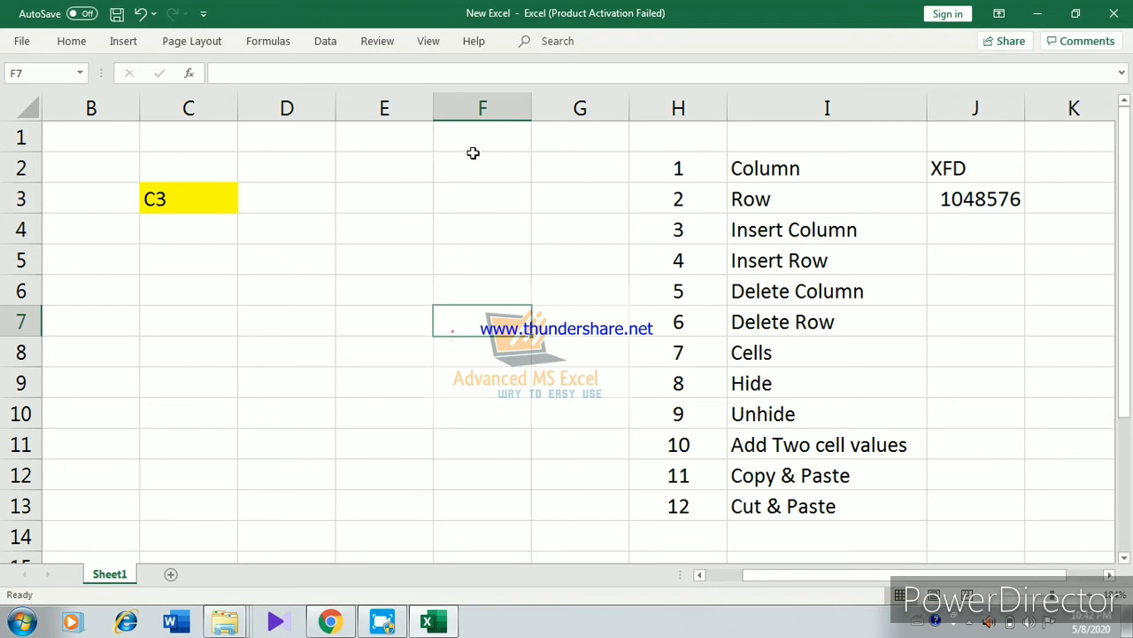
left_click(479, 104)
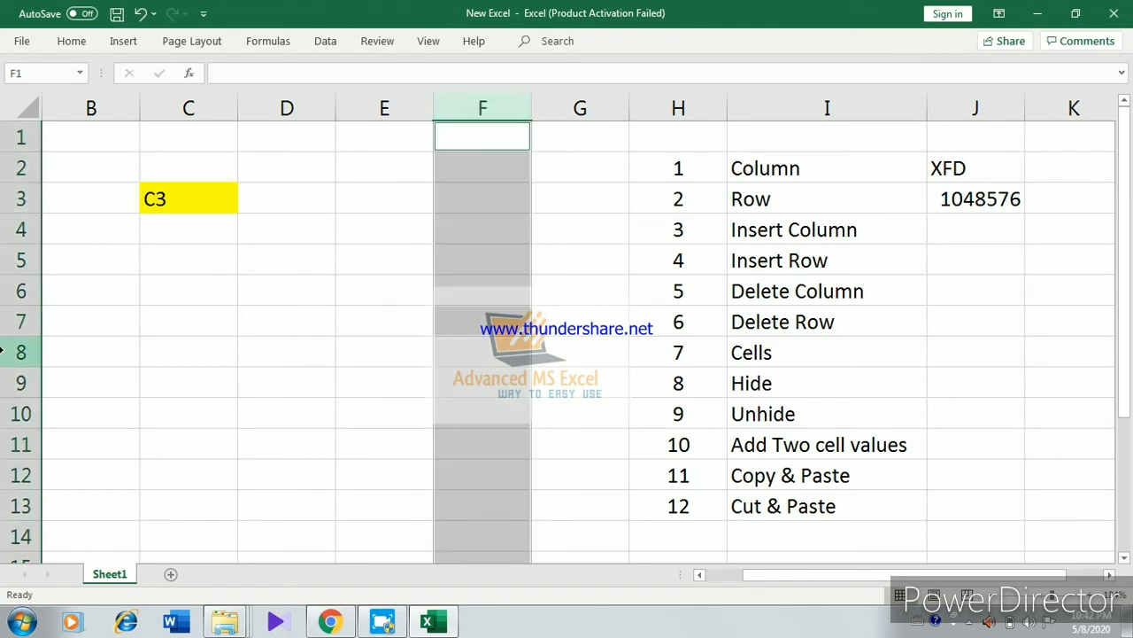
left_click(8, 320, "ctrl")
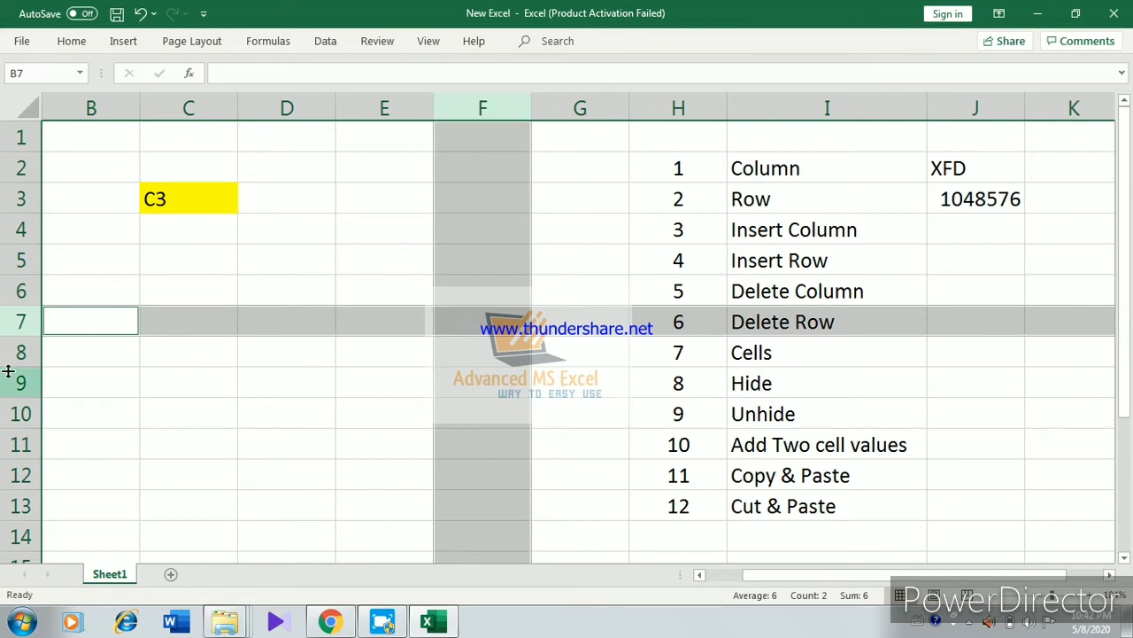
left_click(501, 312)
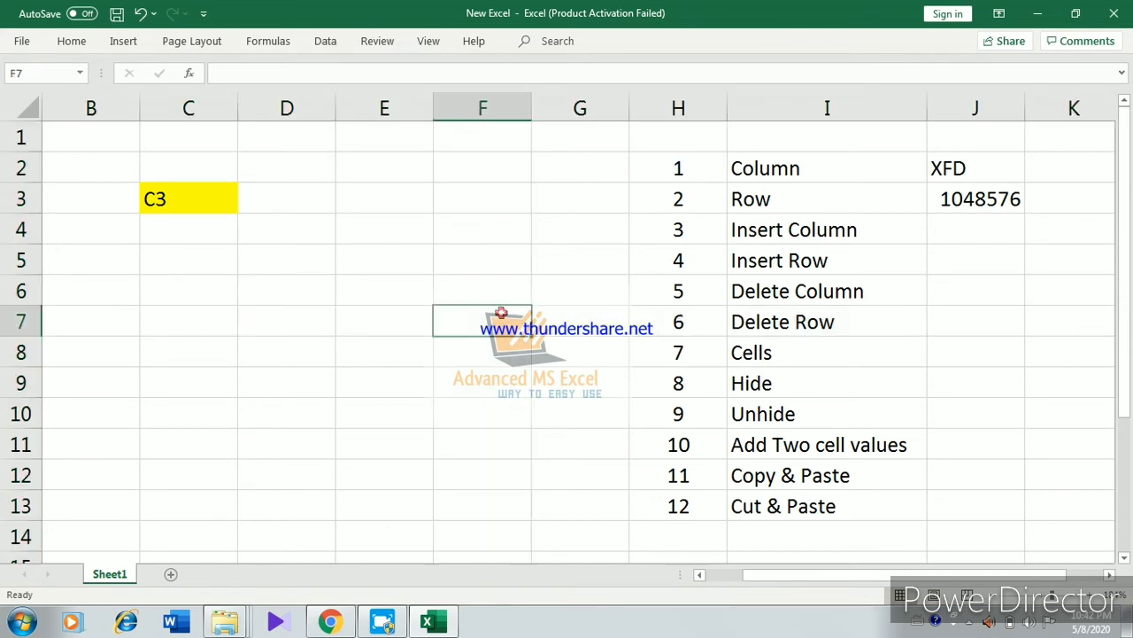
type("F")
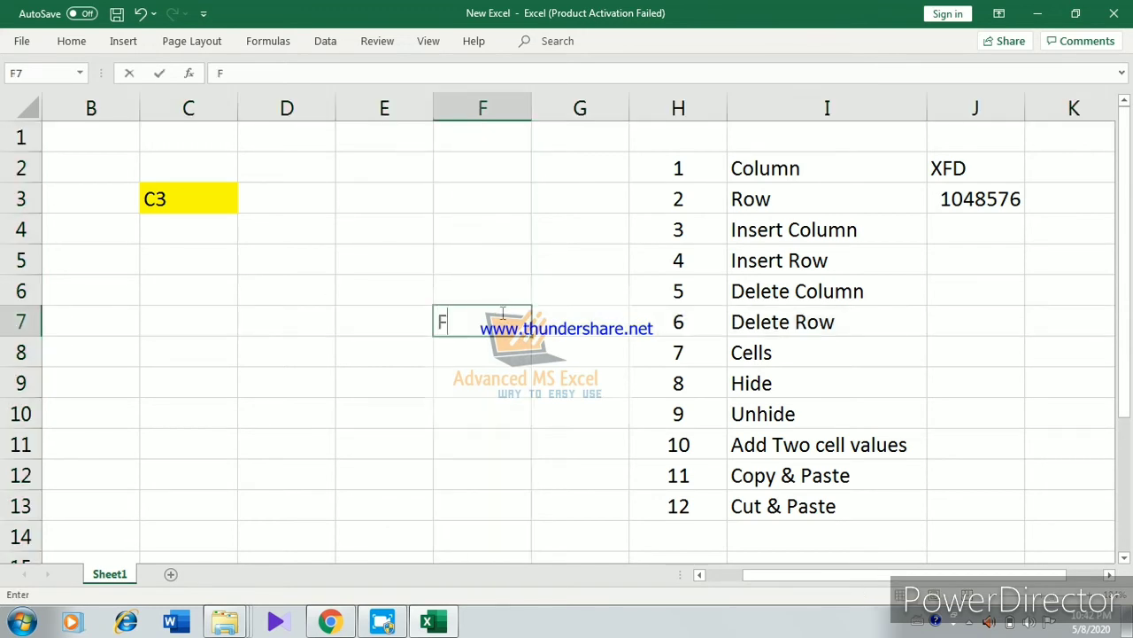
type("7")
key("Return")
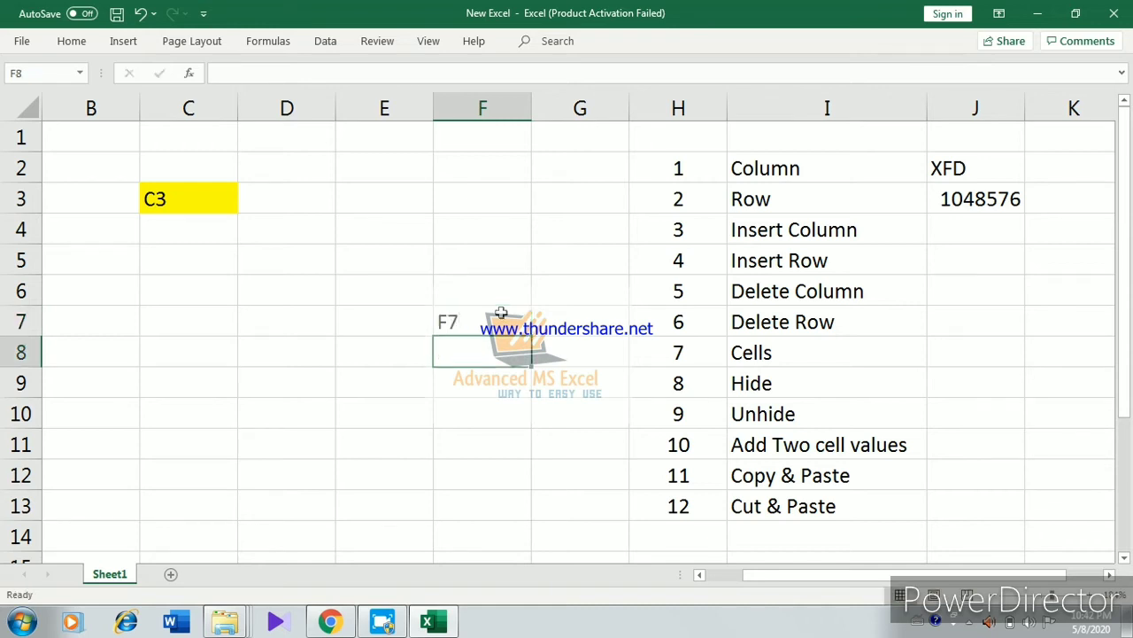
left_click(500, 316)
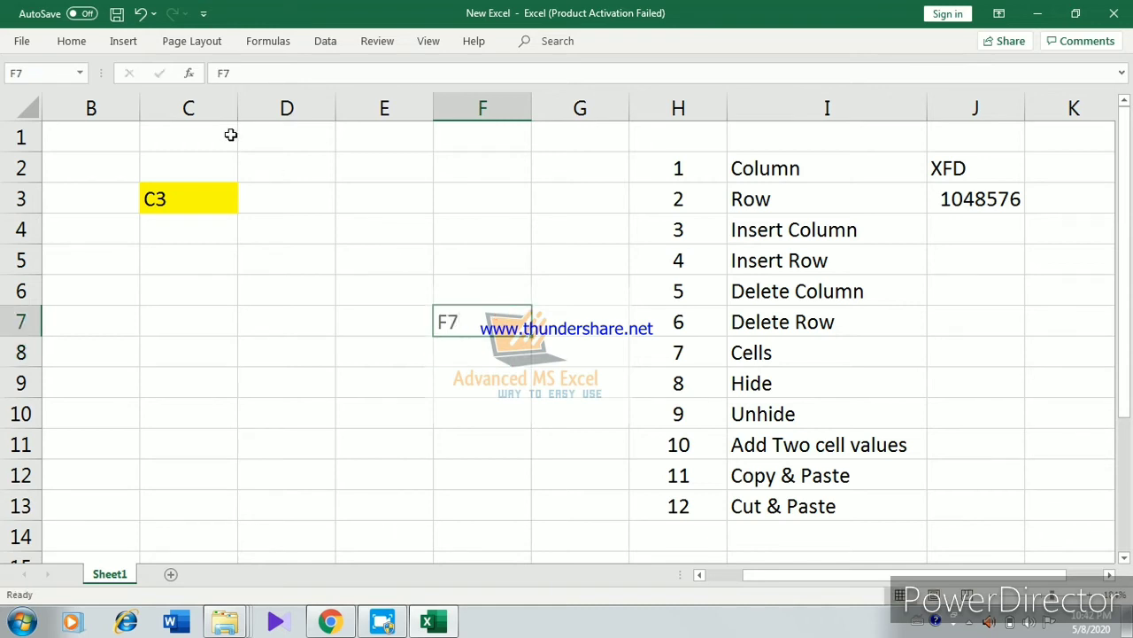
left_click(75, 44)
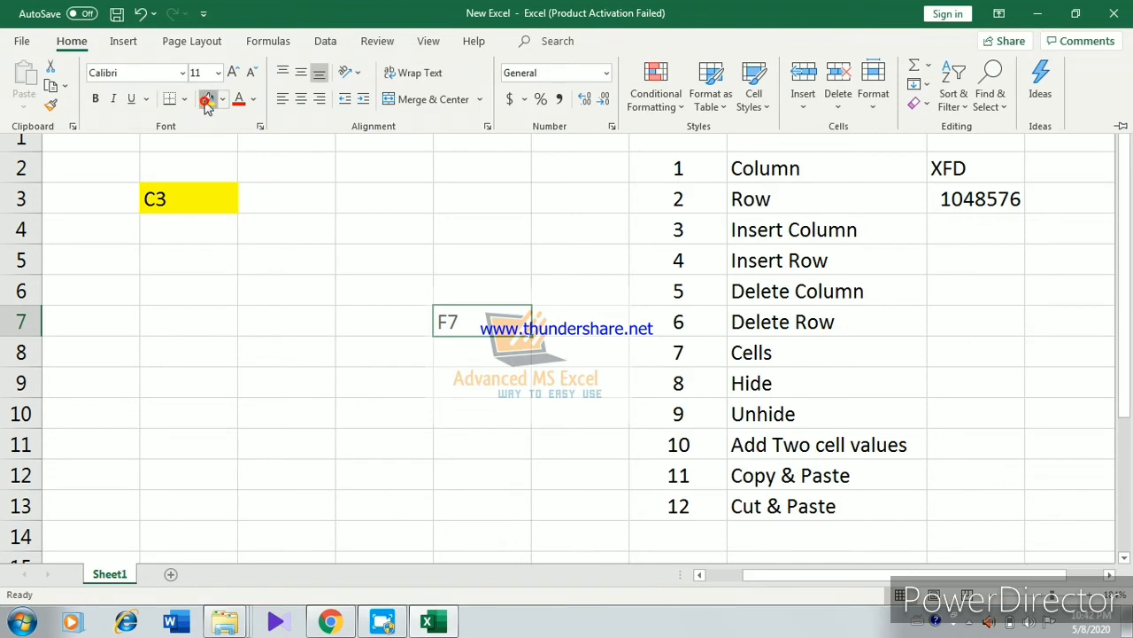
left_click(208, 98)
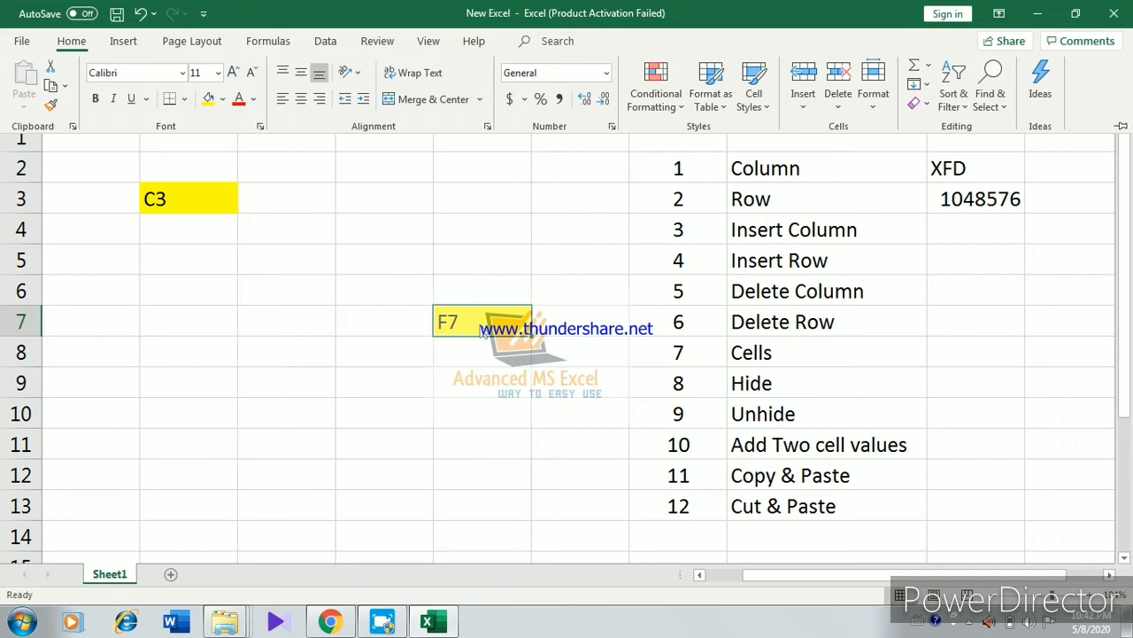
Cut 'Add Two cell values' from I11 and insert the cut cells above Hide at I9
left_click(772, 442)
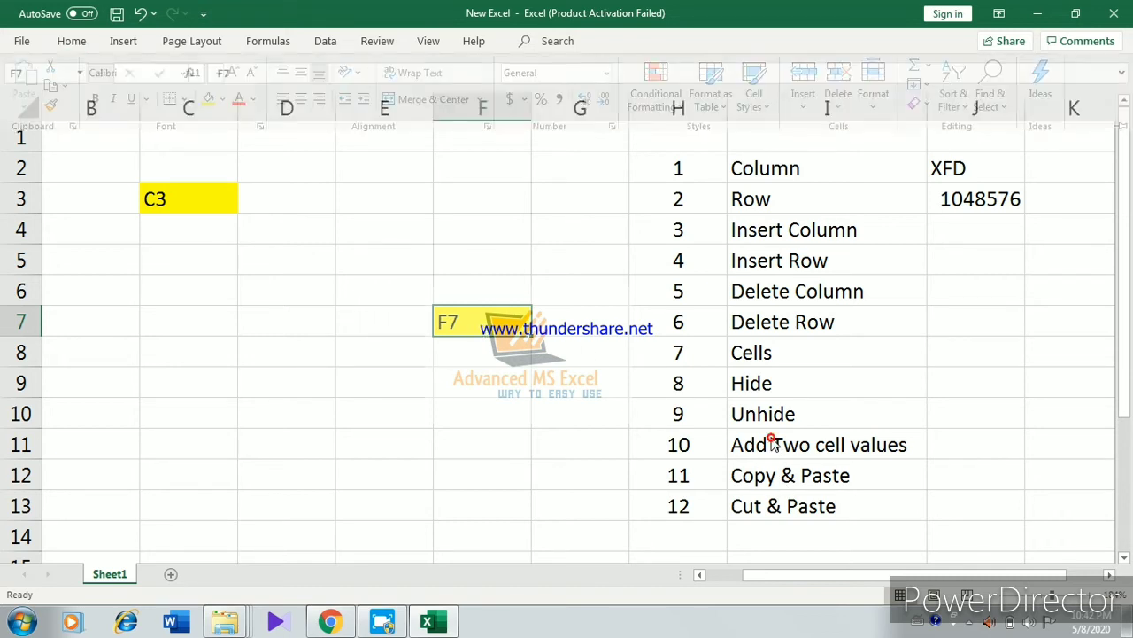
left_click(772, 442)
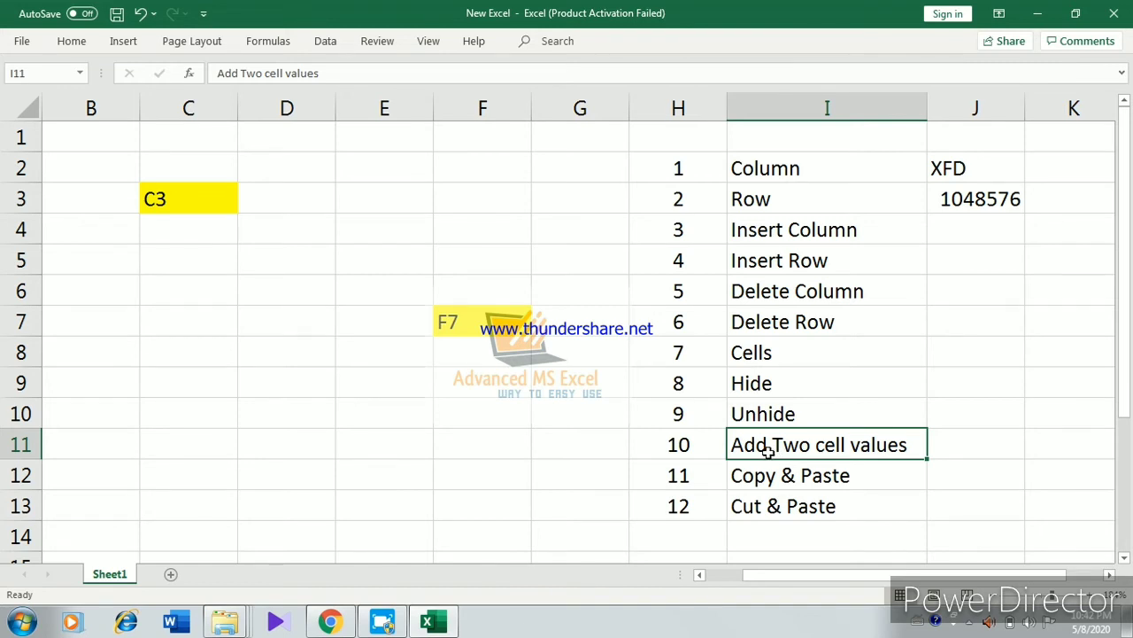
right_click(768, 448)
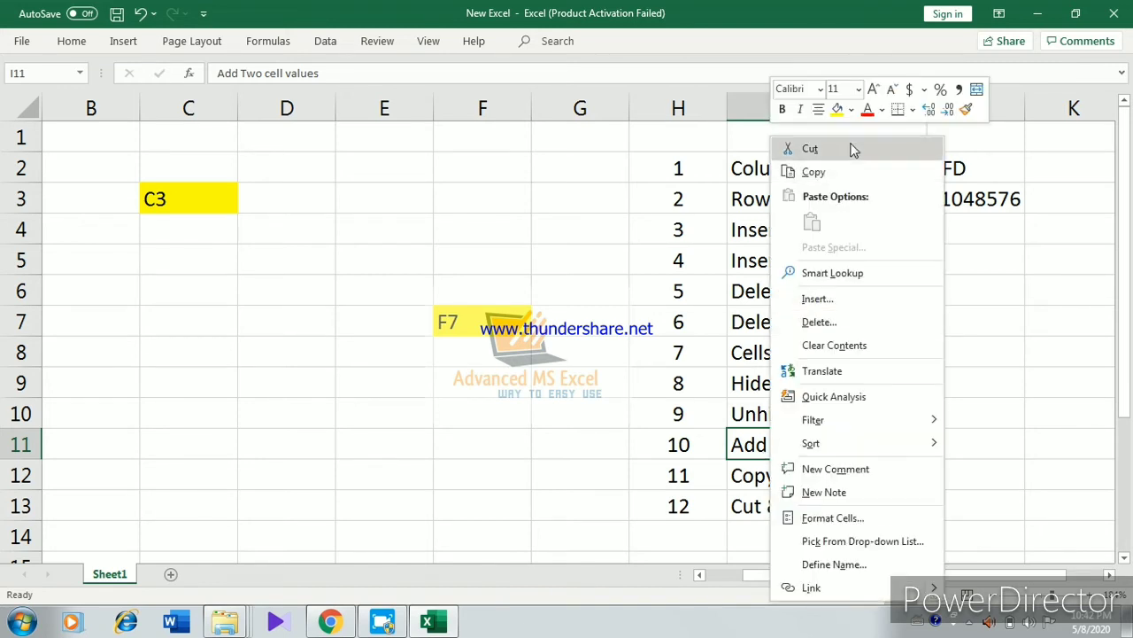
left_click(850, 144)
right_click(766, 382)
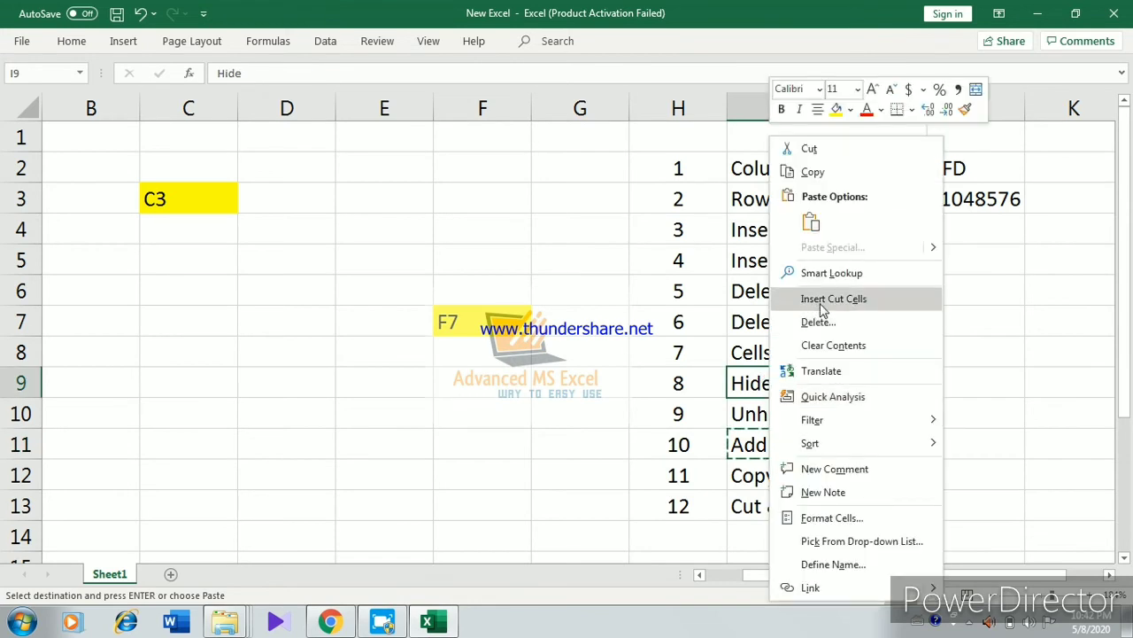
left_click(822, 302)
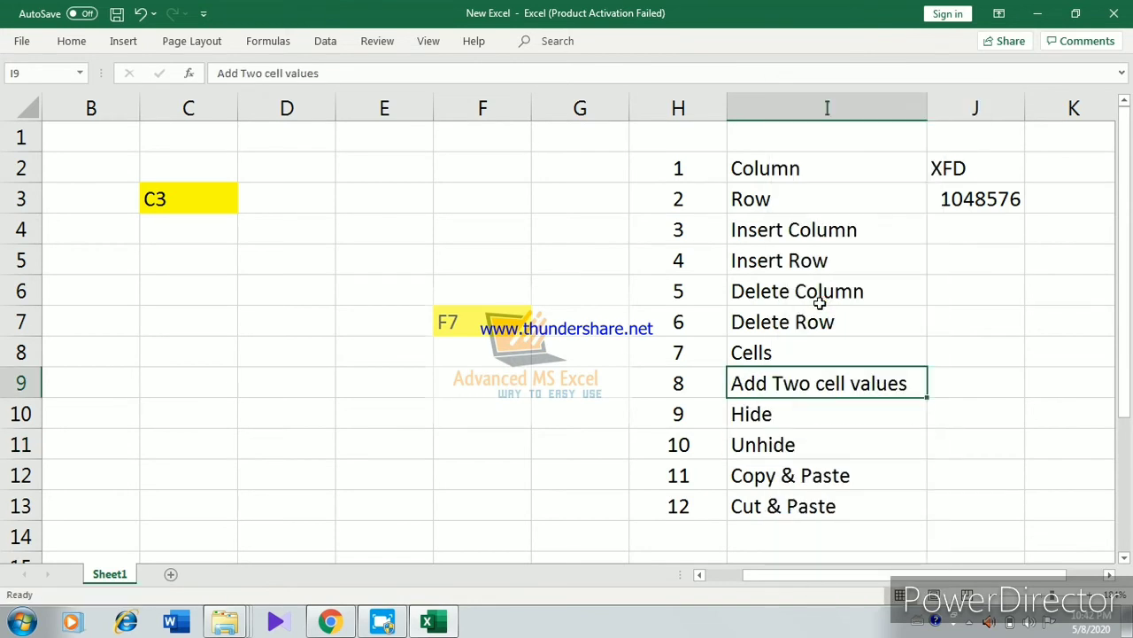
left_click(805, 406)
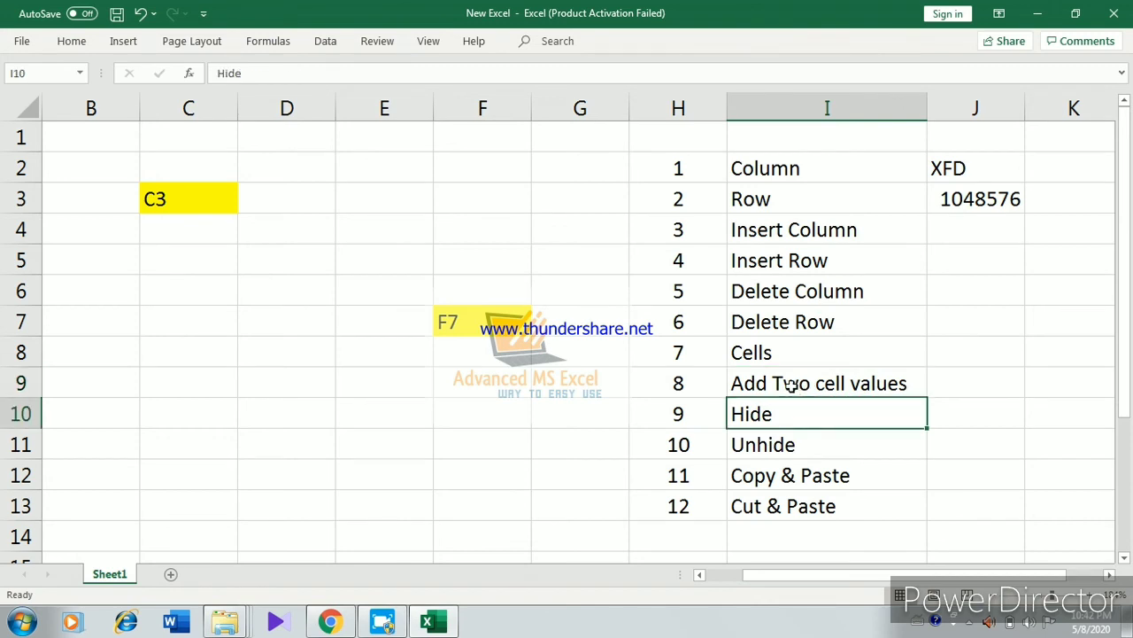
left_click(790, 385)
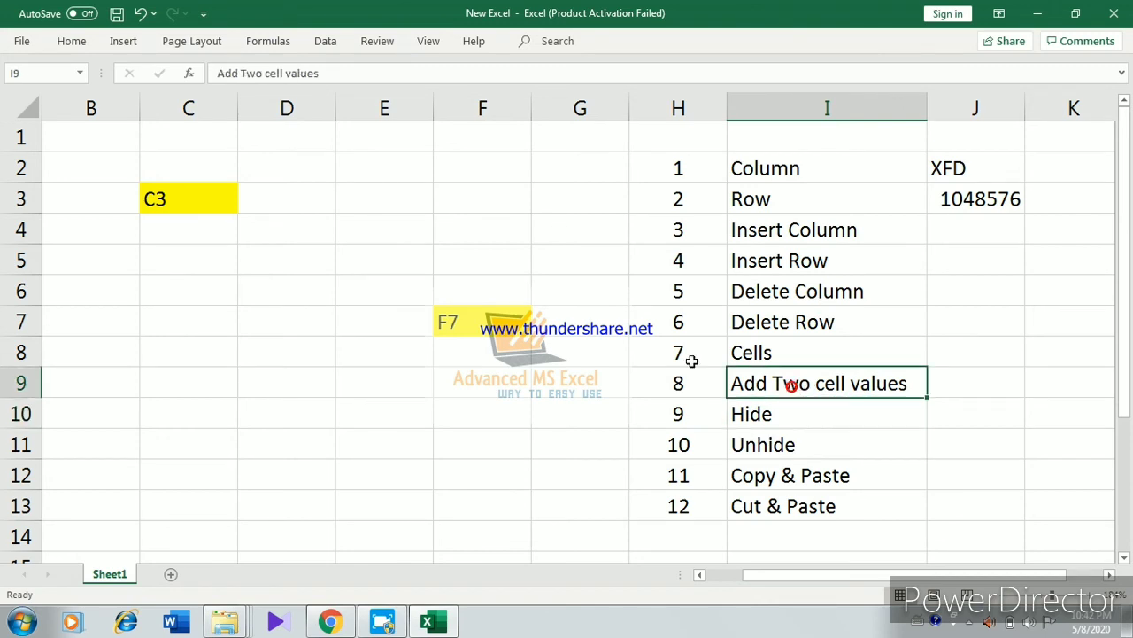
Fill C9:D9 with yellow, matching the existing yellow cells C3 and F7
left_click(516, 319)
left_click(205, 193)
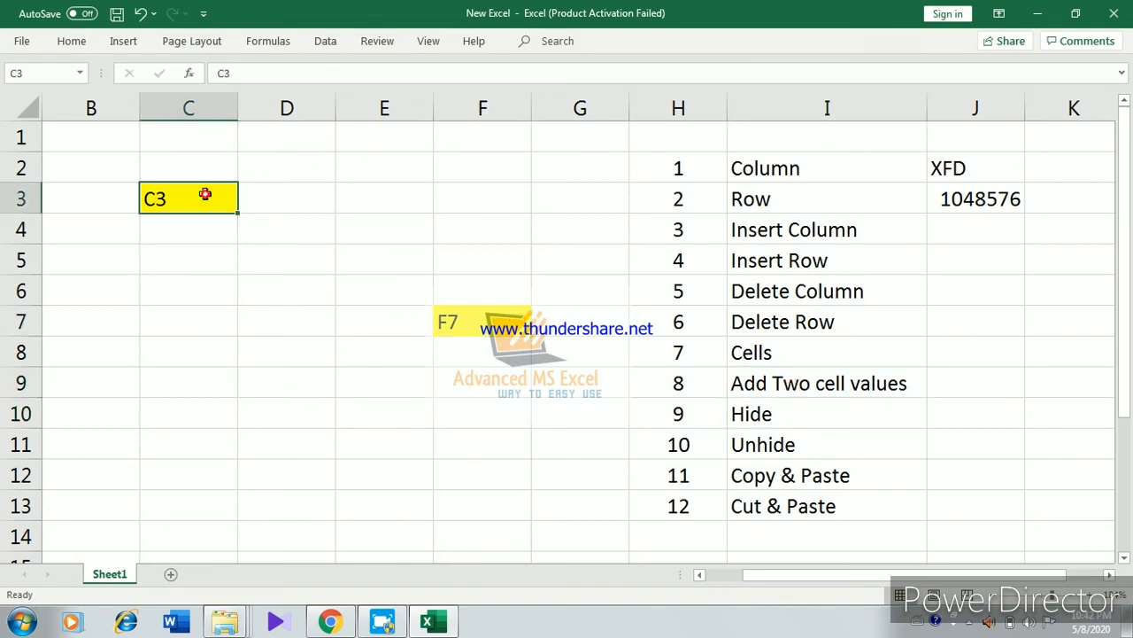
left_click_drag(205, 384, 273, 381)
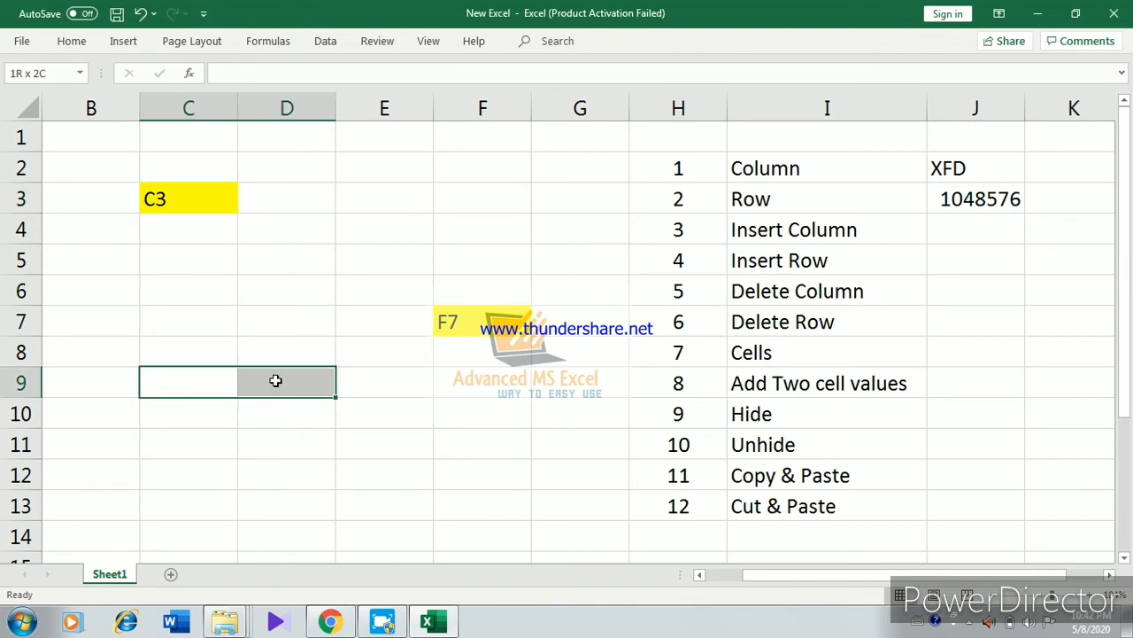
left_click(81, 39)
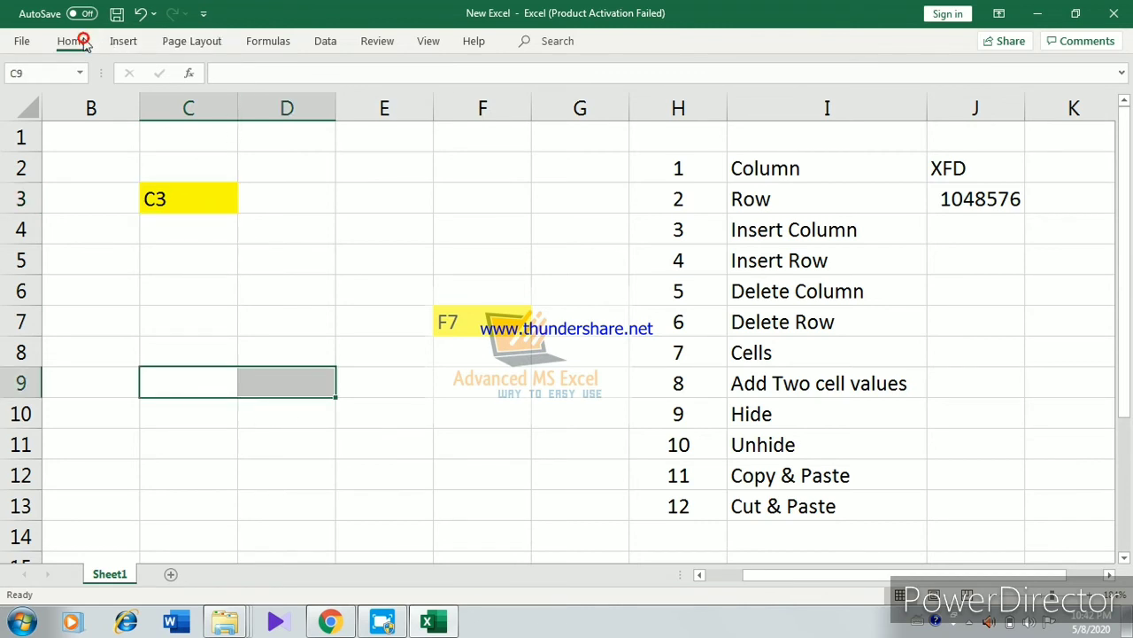
left_click(218, 101)
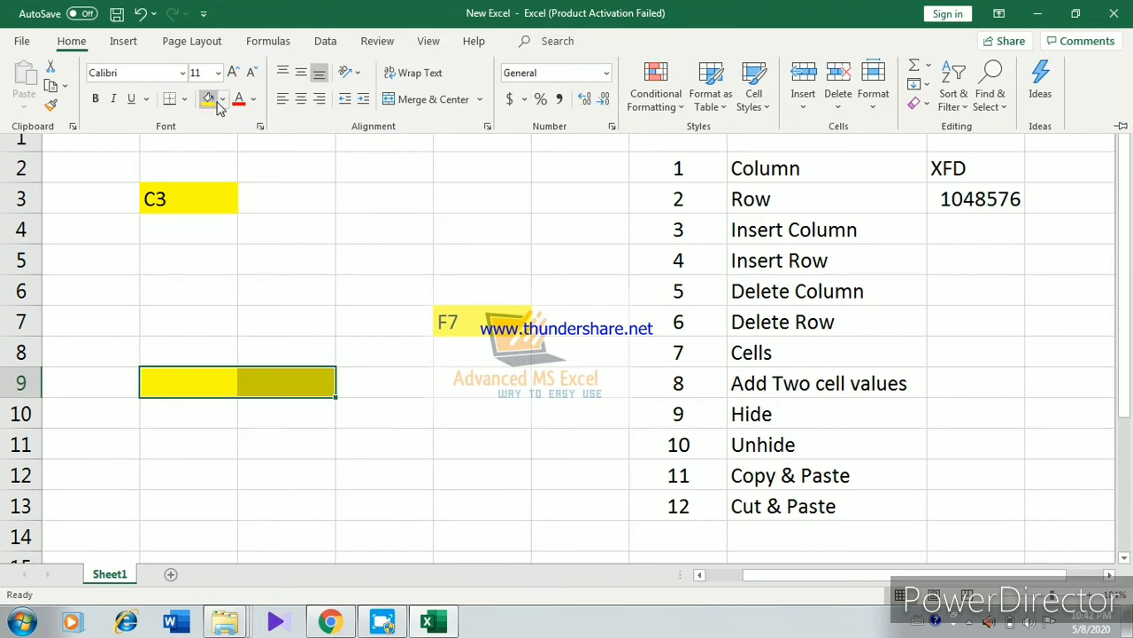
left_click(401, 381)
Enter =C9+D9 in E9, correcting the mistyped D8 to D9
left_click(400, 381)
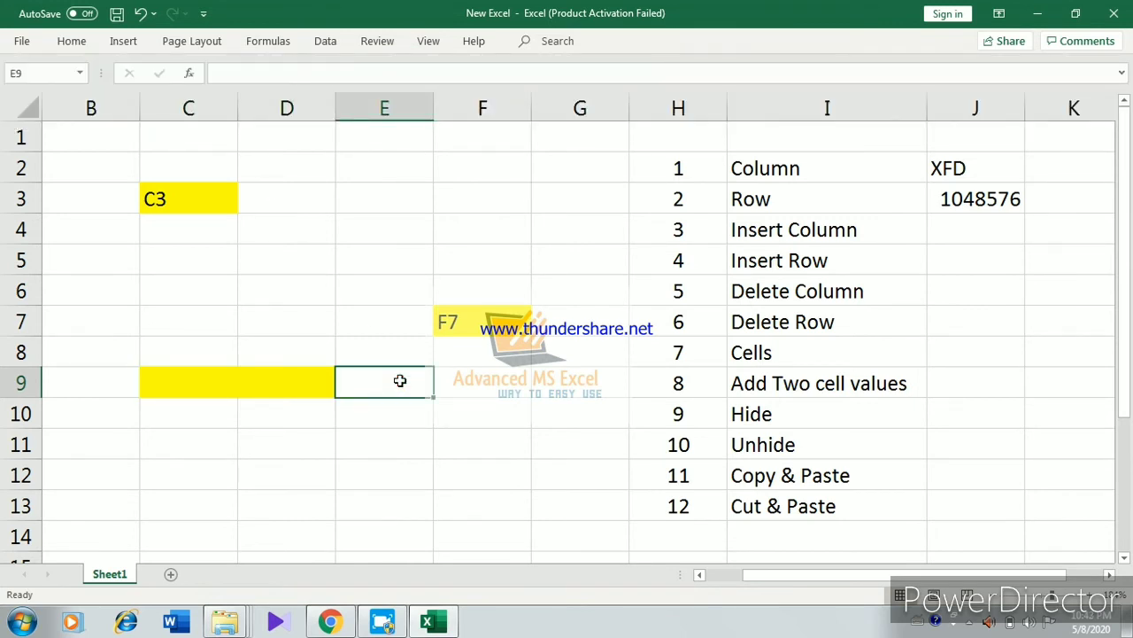
double_click(400, 381)
type("=")
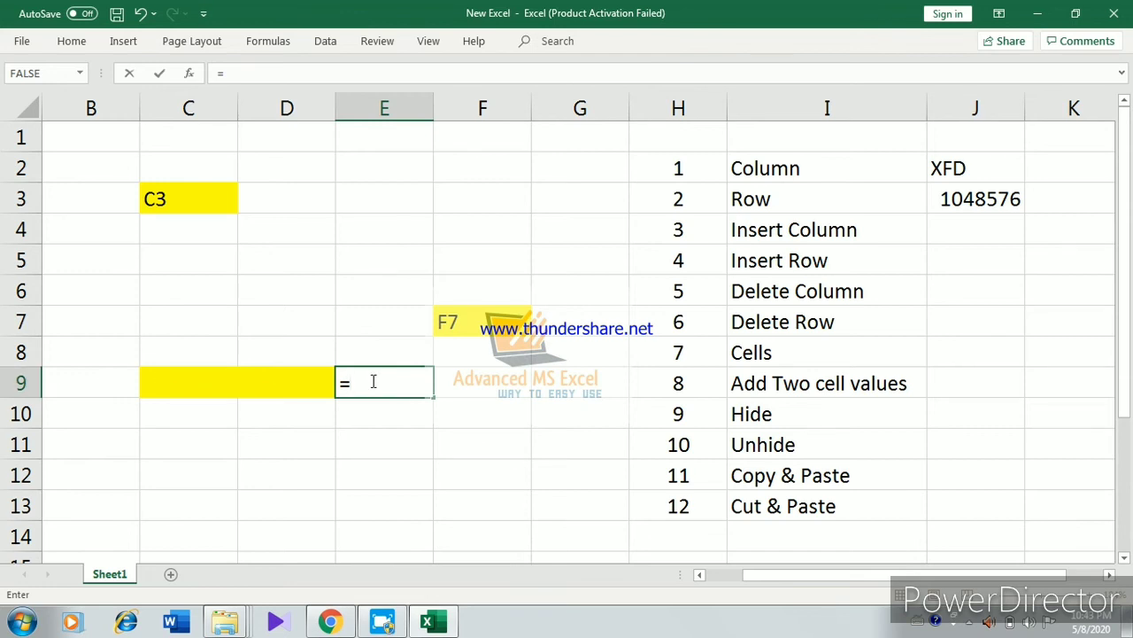
type("C9")
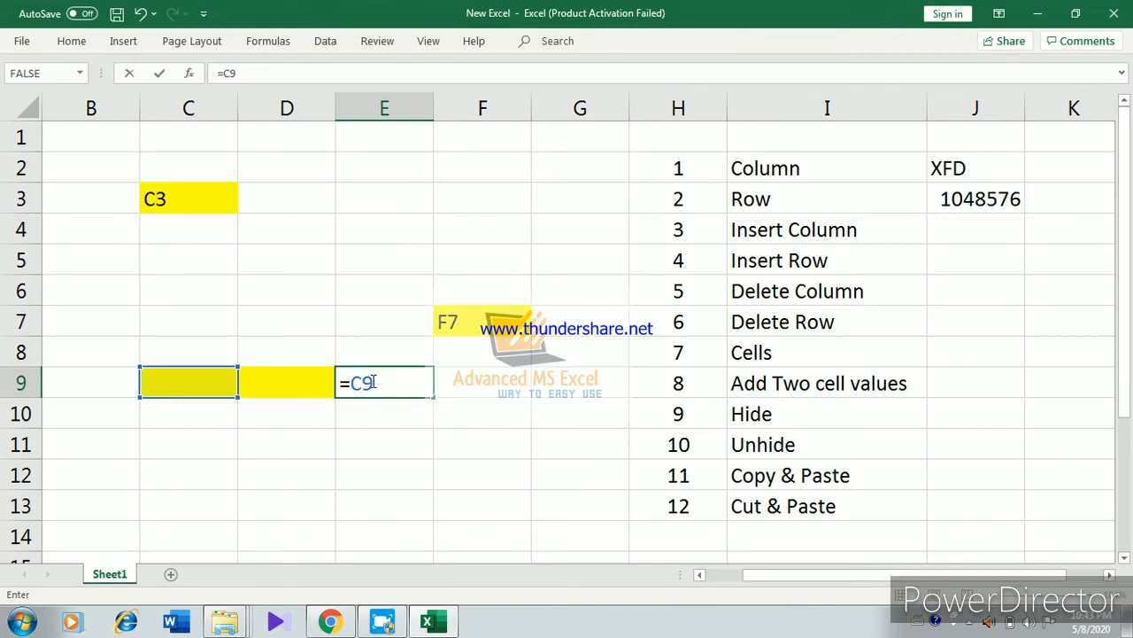
type("+")
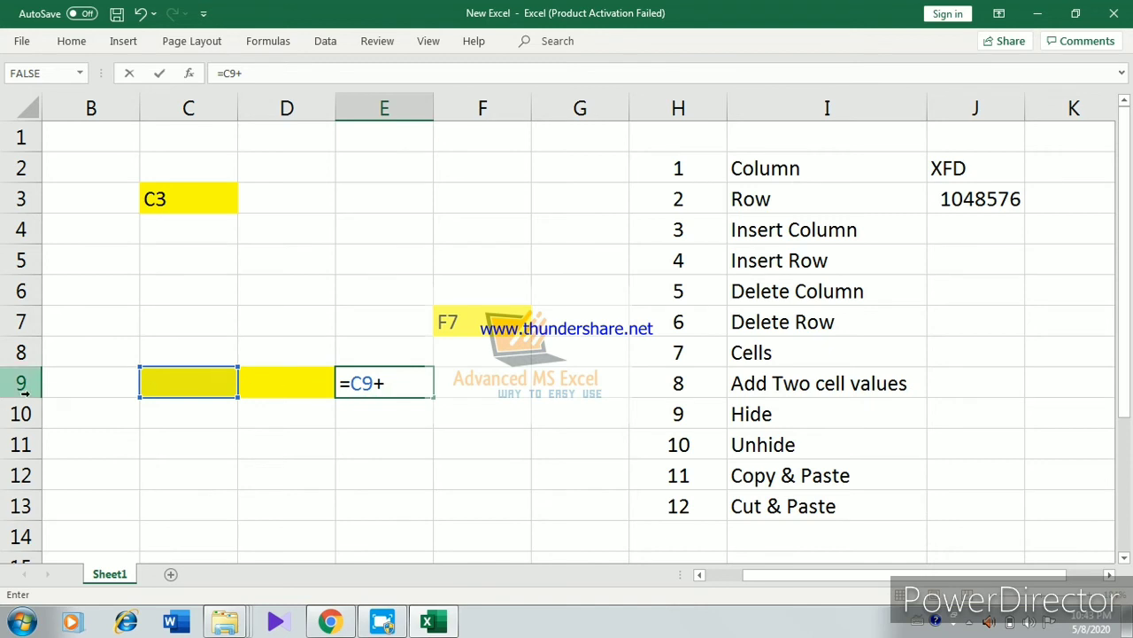
type("D")
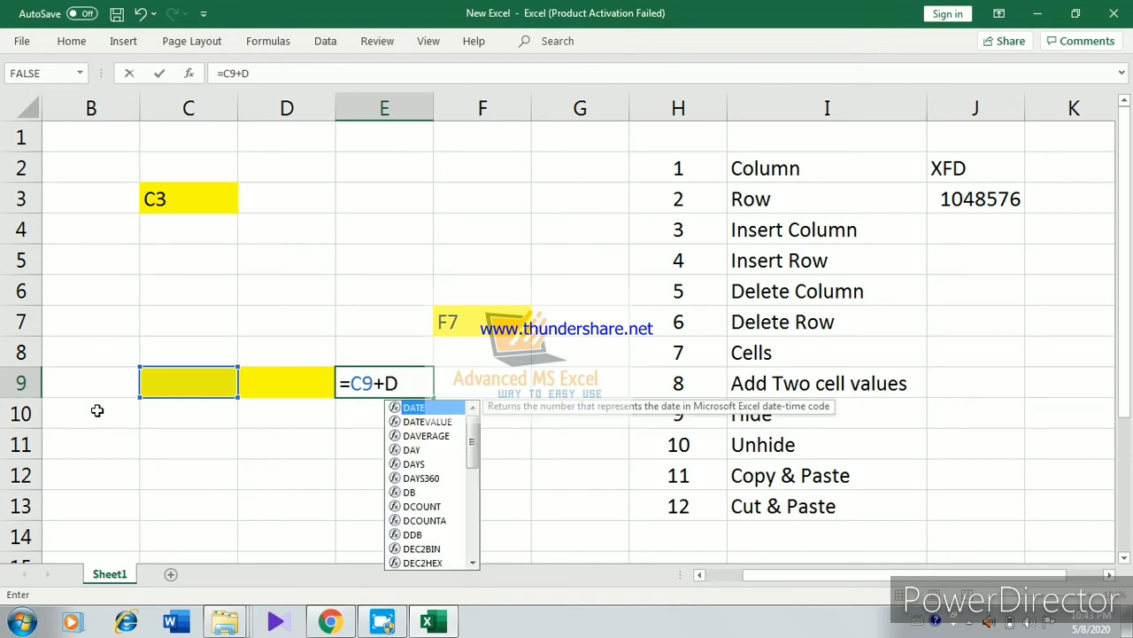
type("8")
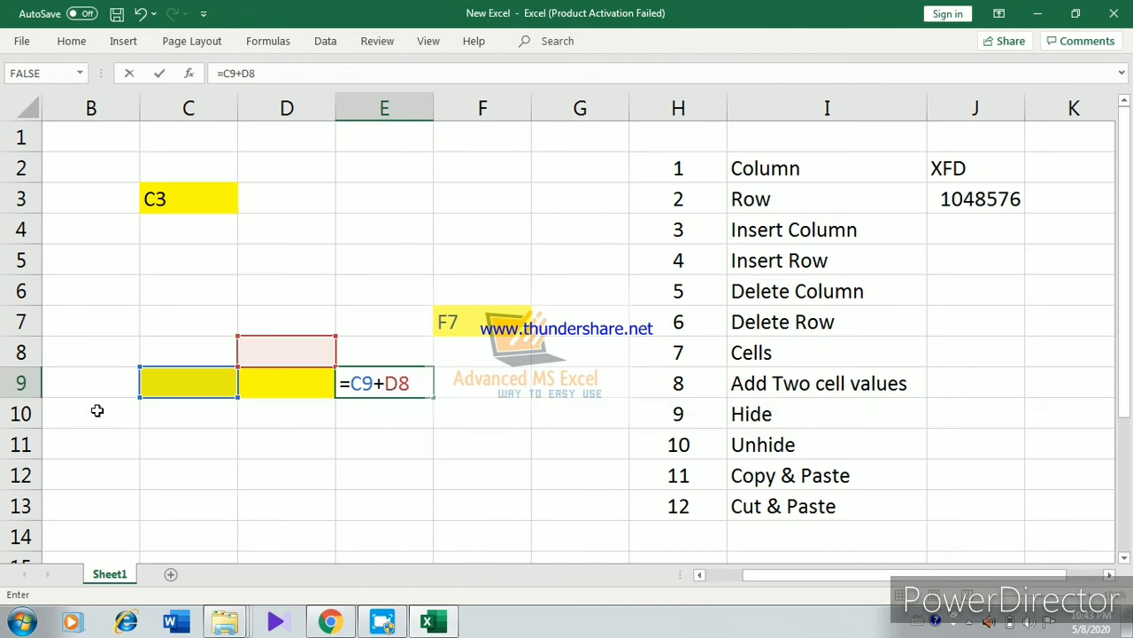
key("BackSpace")
type("9")
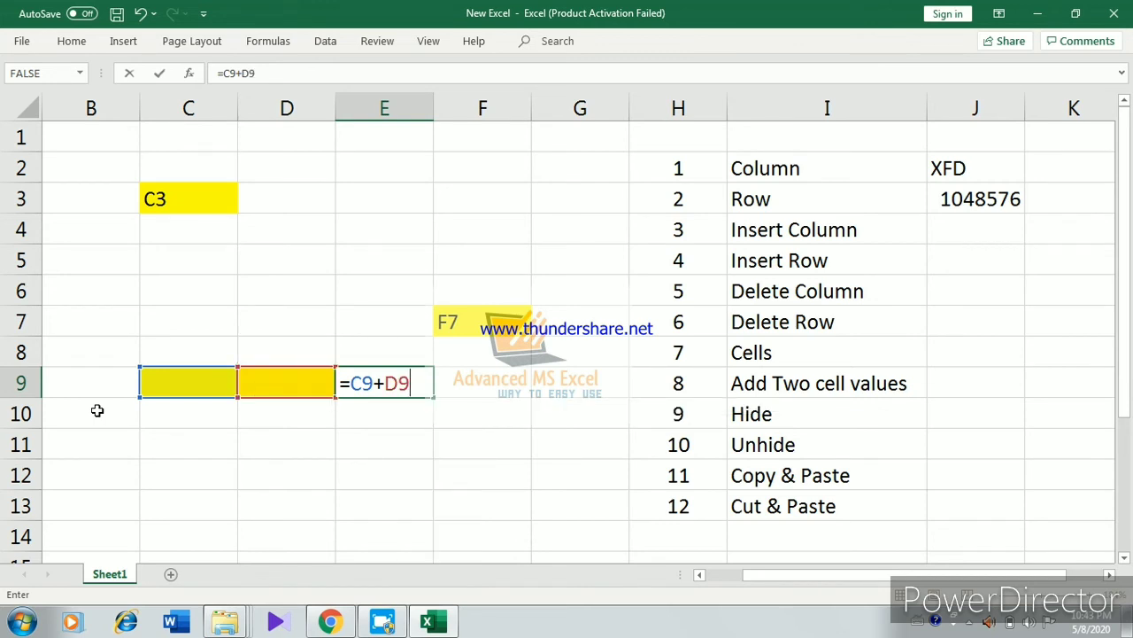
key("Return")
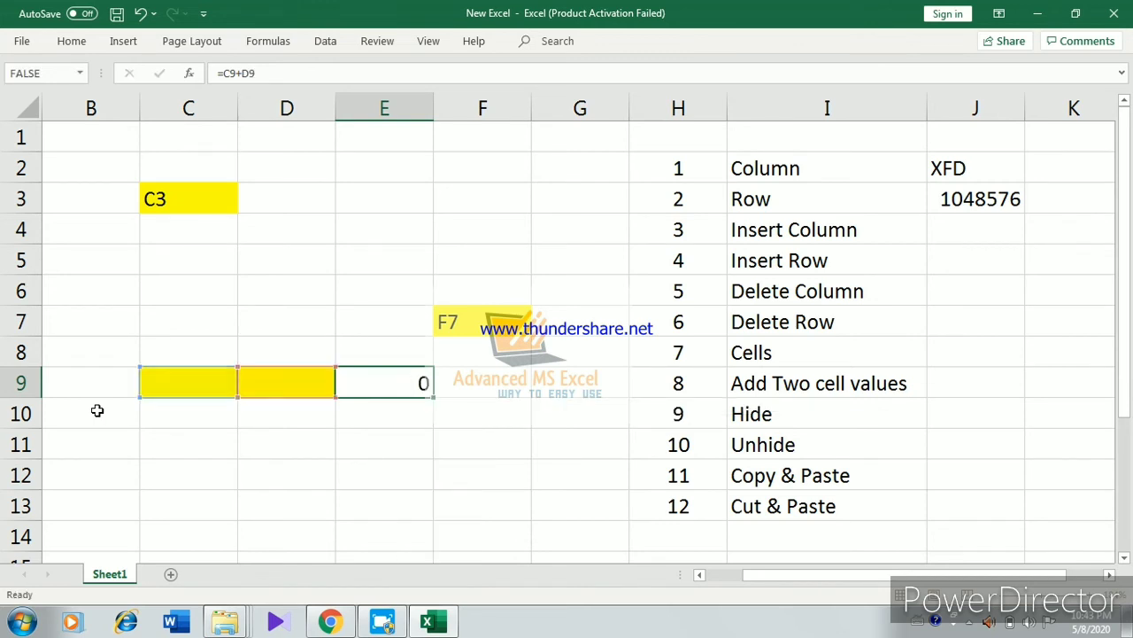
Enter 4 in C9 and 9 in D9 so E9 totals 13
left_click(188, 382)
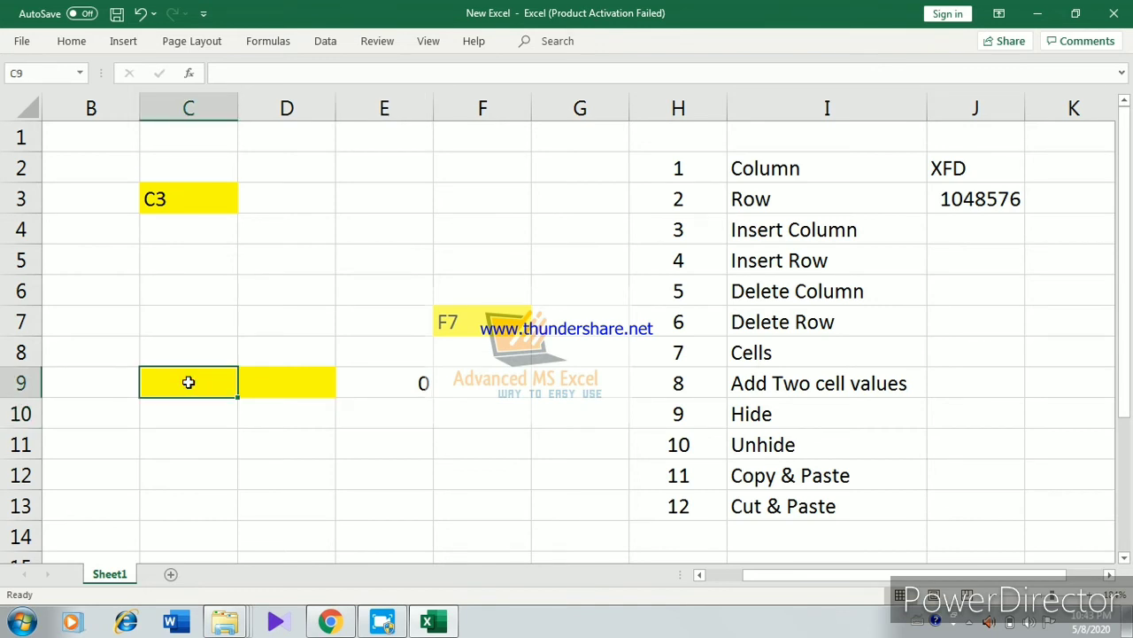
type("4")
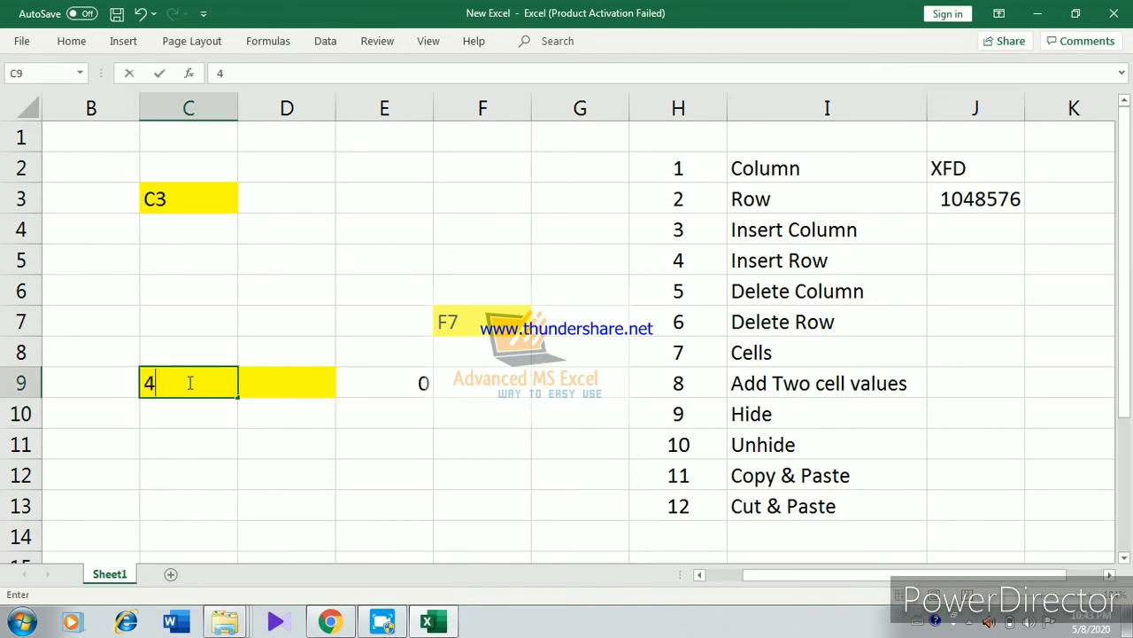
key("Tab")
type("9")
key("Tab")
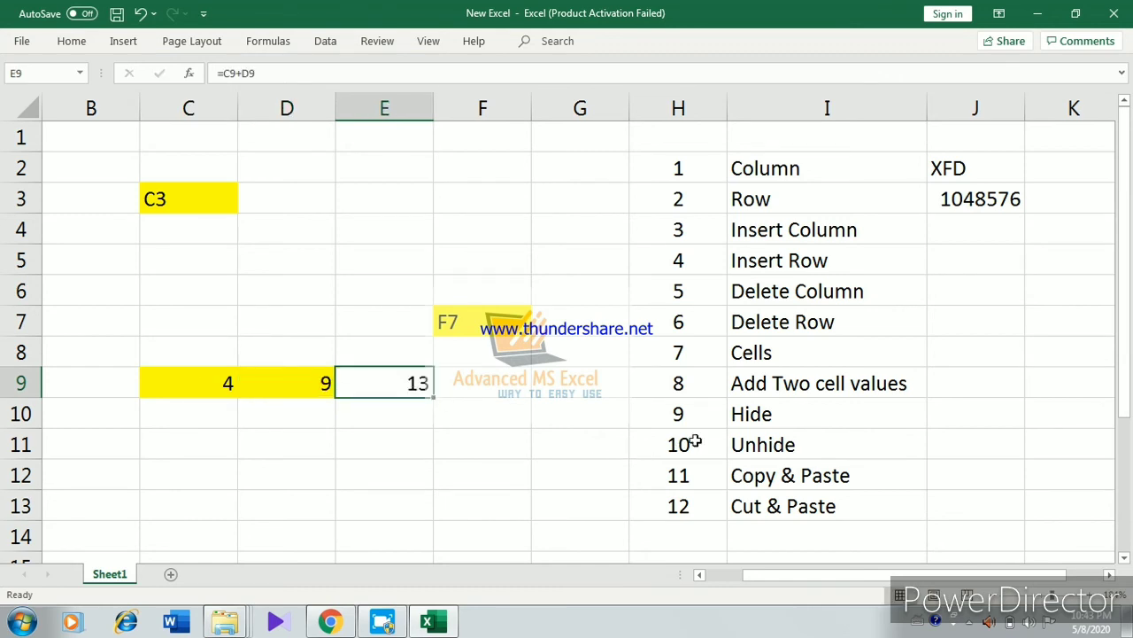
Hide column F using its right-click menu
left_click(733, 421)
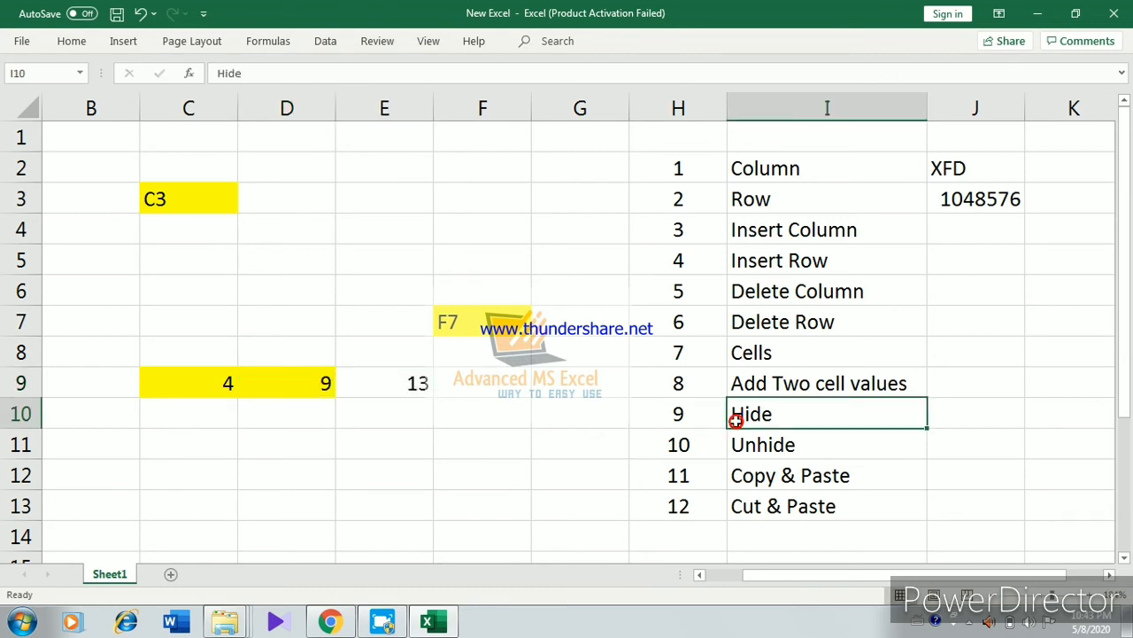
left_click(487, 109)
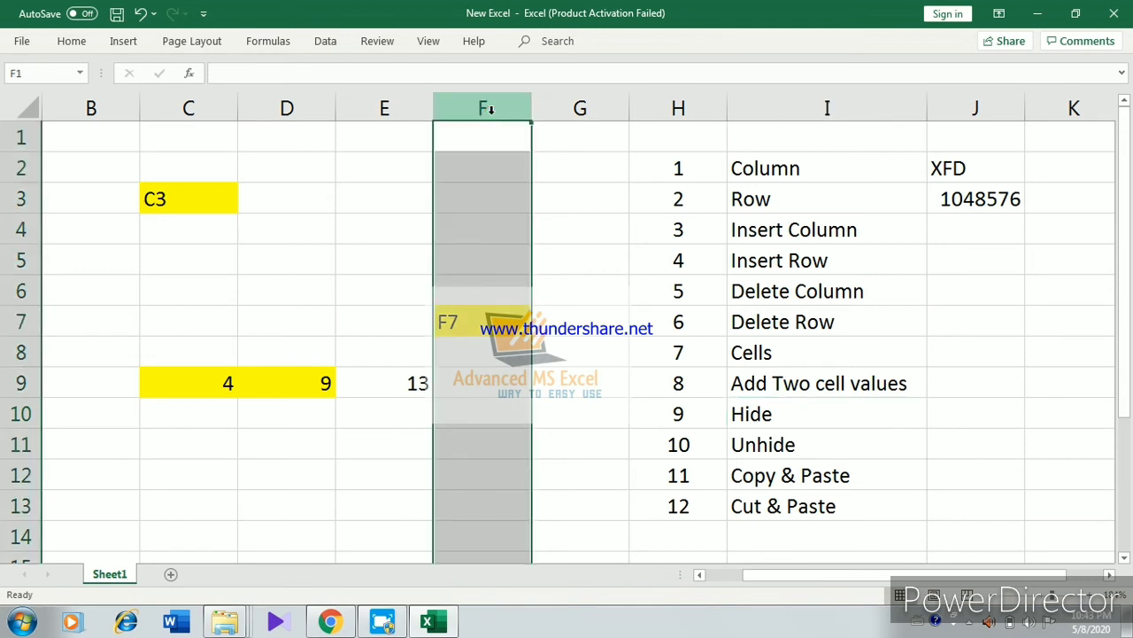
right_click(490, 109)
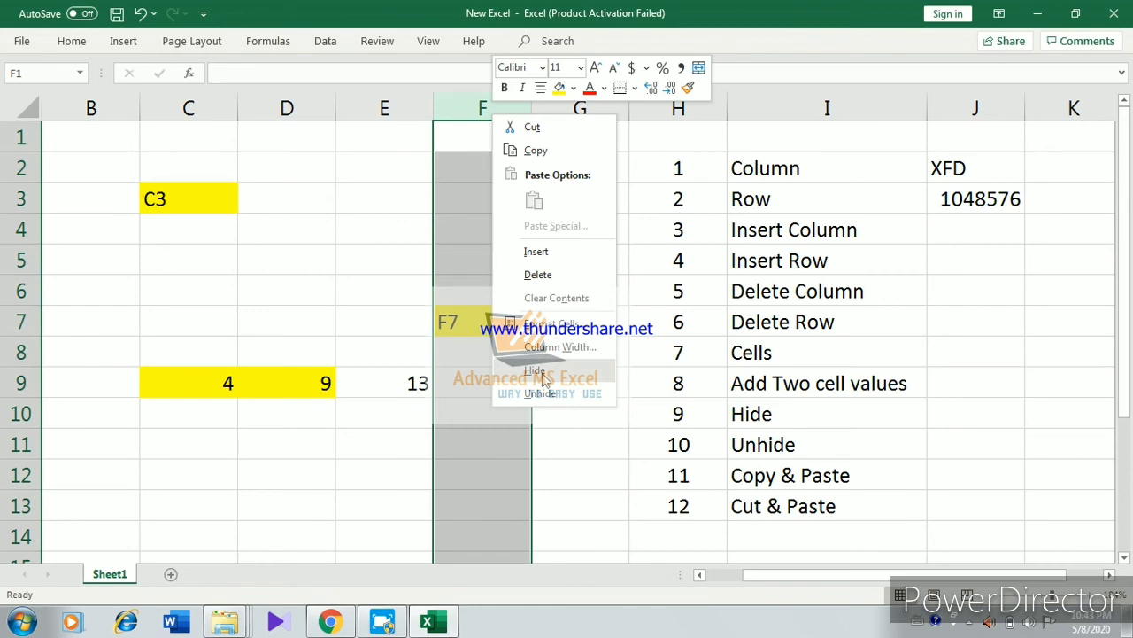
left_click(534, 370)
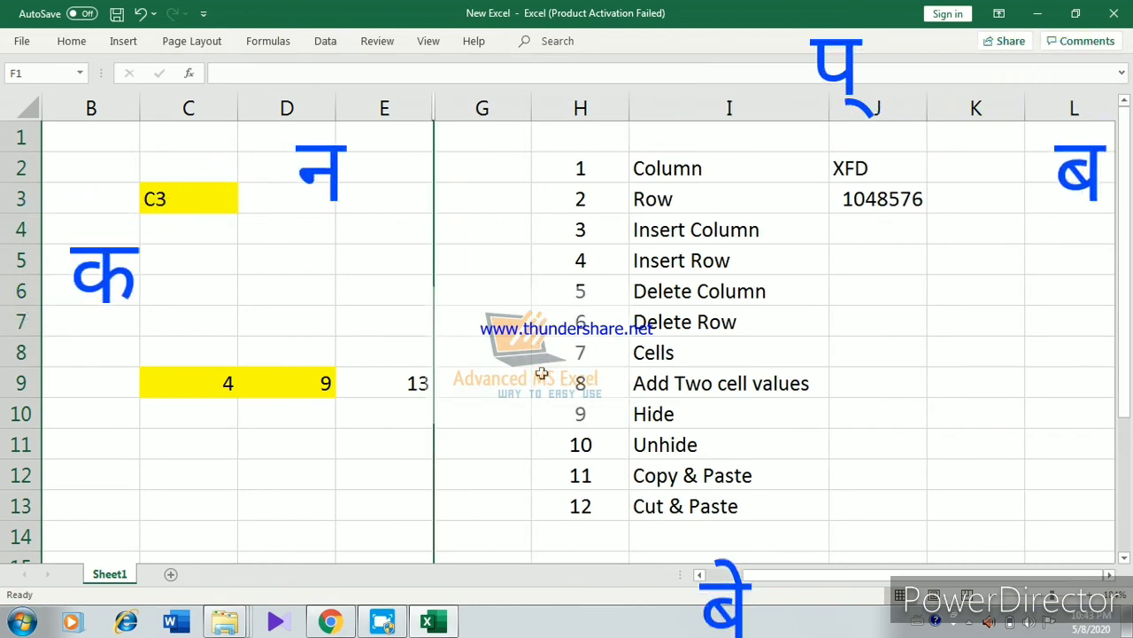
Unhide column F by selecting columns E through G and choosing Unhide
left_click_drag(483, 109, 387, 103)
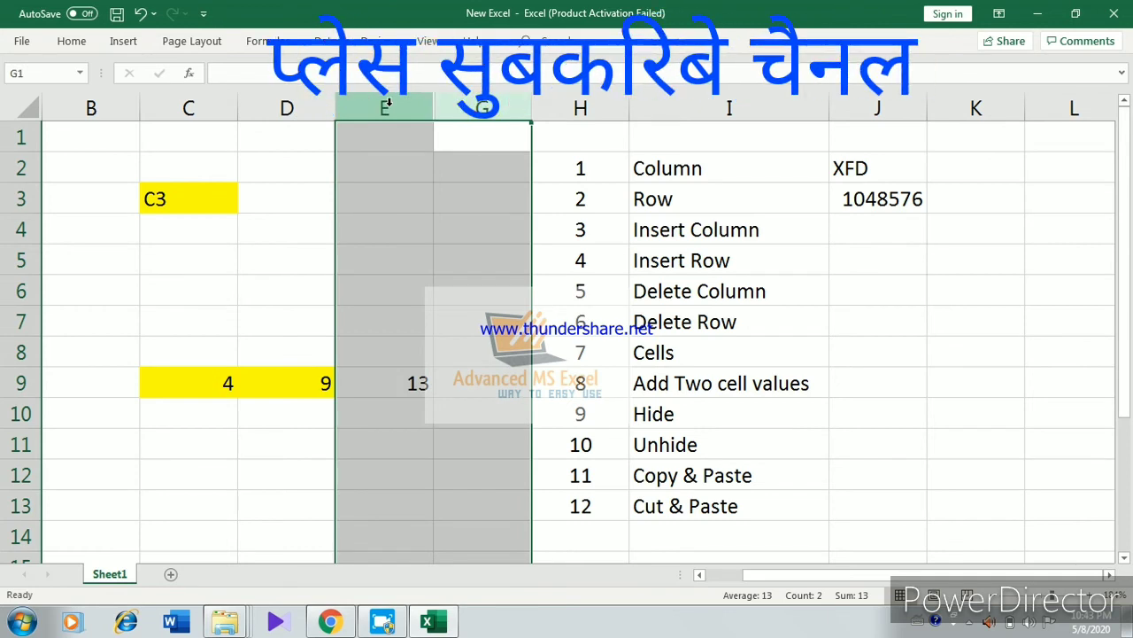
right_click(387, 104)
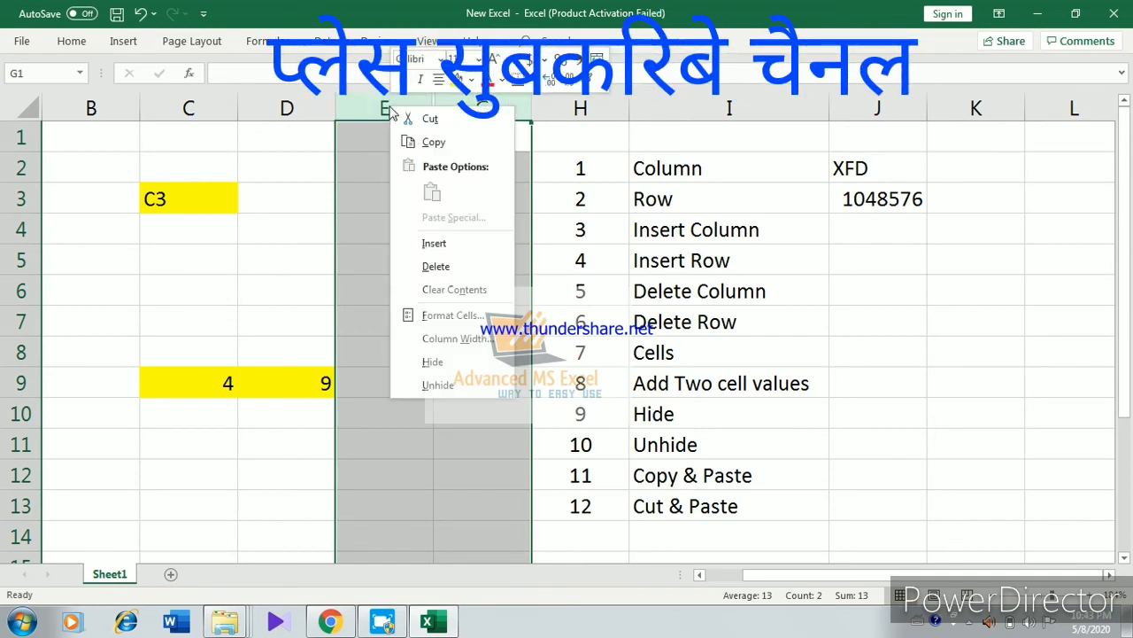
left_click(436, 384)
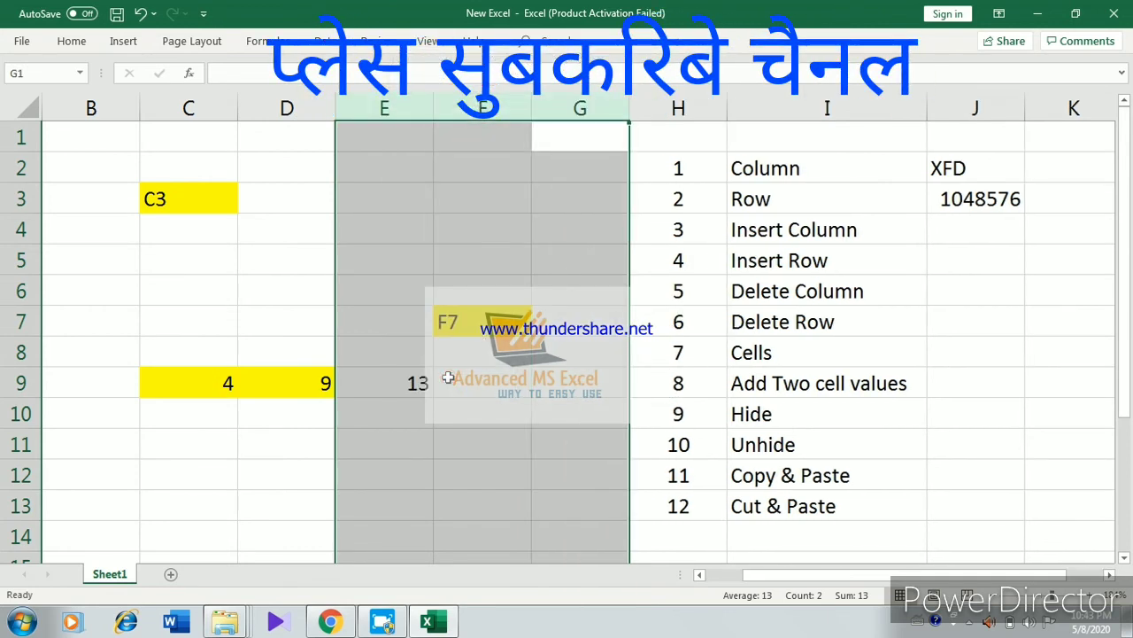
left_click(786, 470)
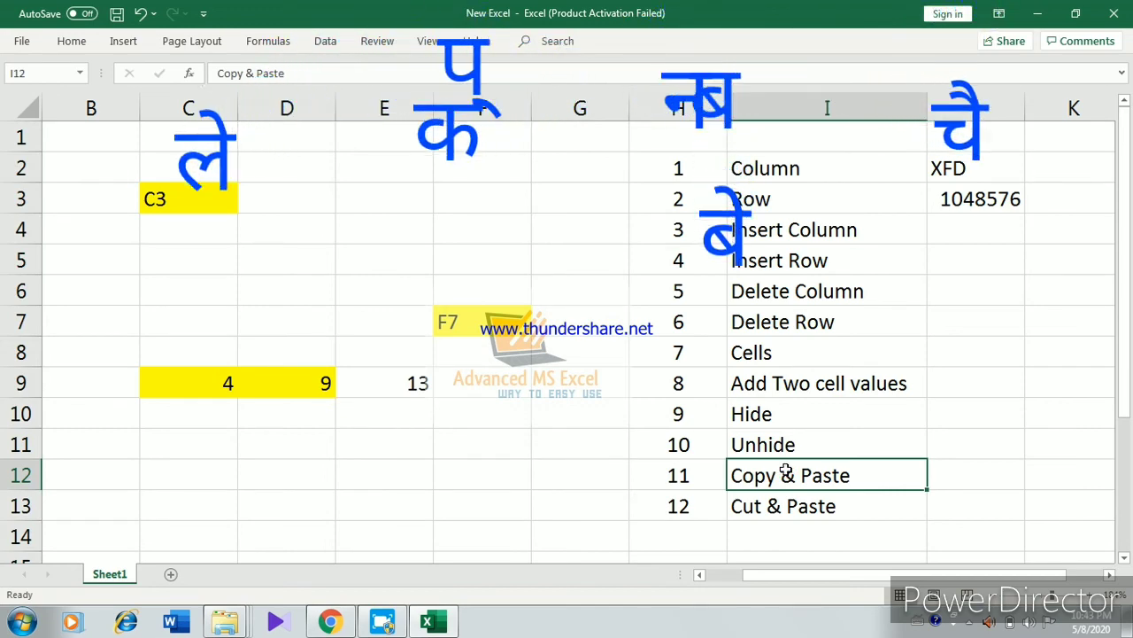
Copy the 4 from C9 and paste it into C10
left_click(200, 387)
right_click(200, 387)
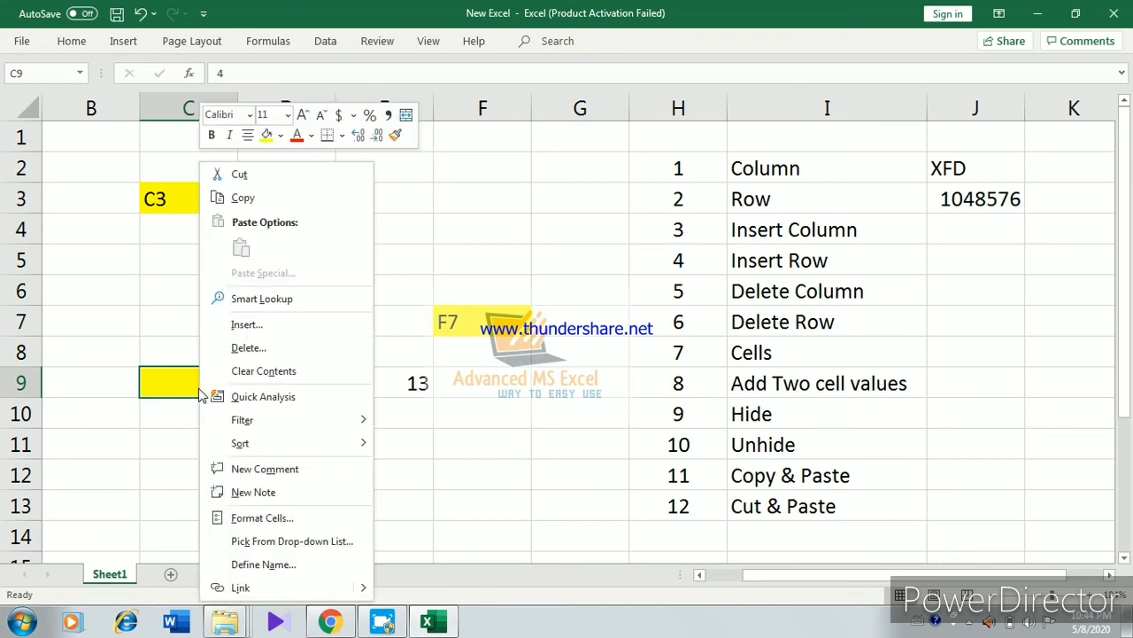
left_click(244, 198)
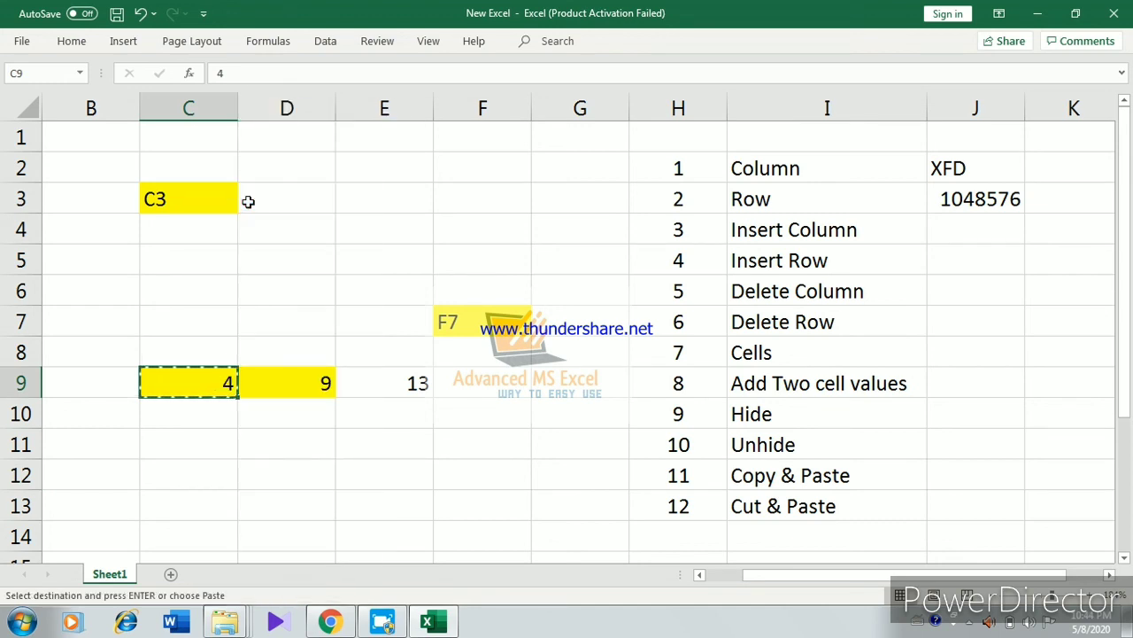
left_click(198, 420)
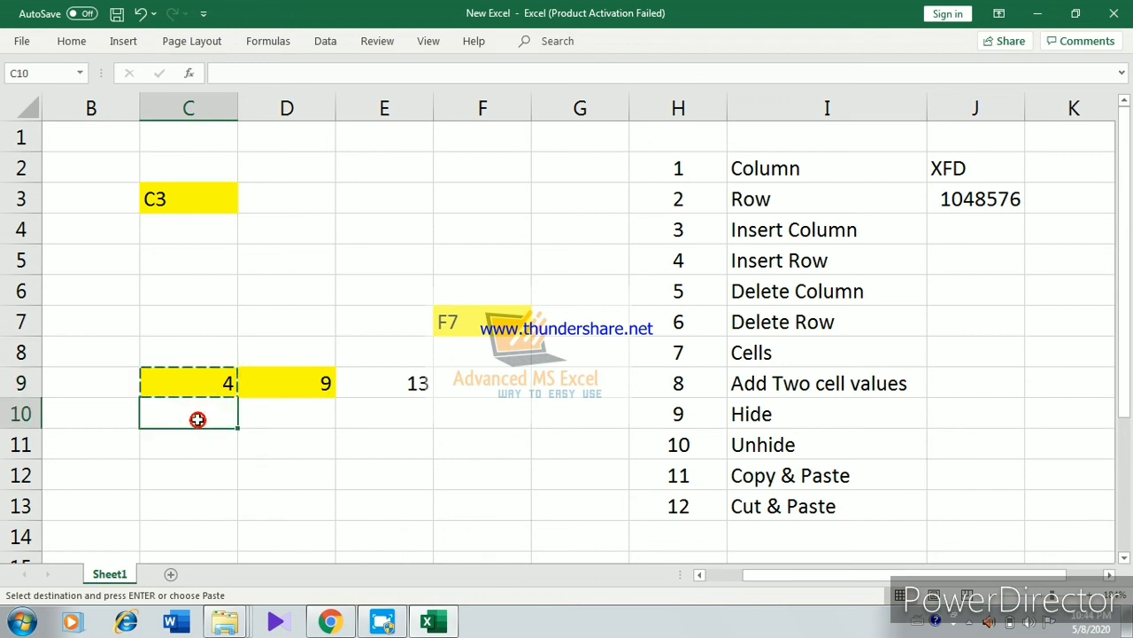
right_click(199, 420)
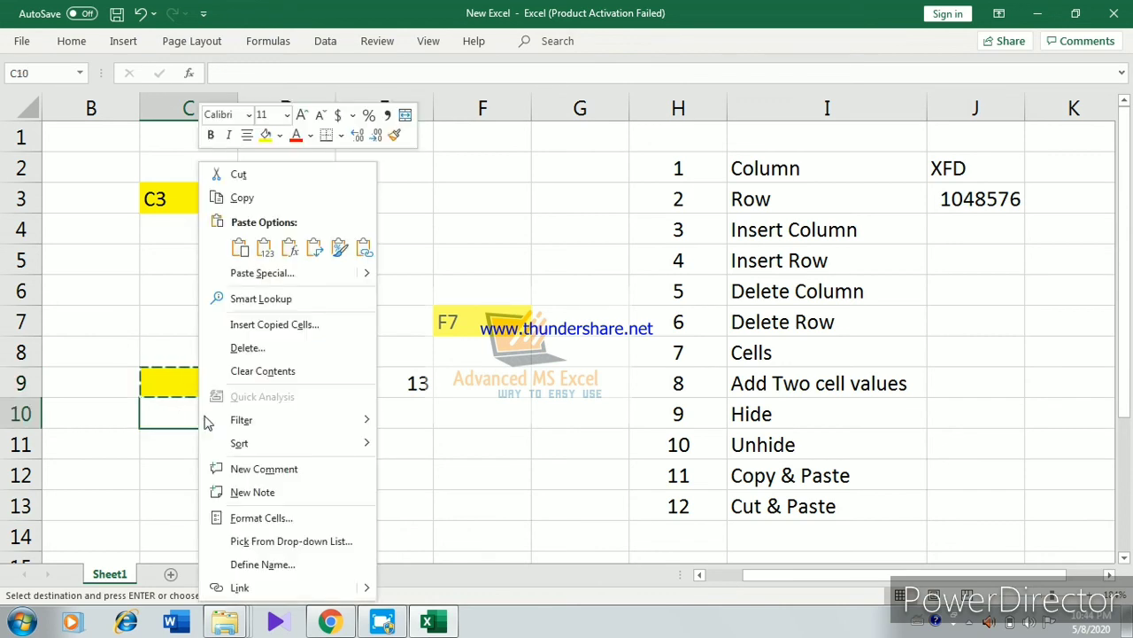
left_click(239, 252)
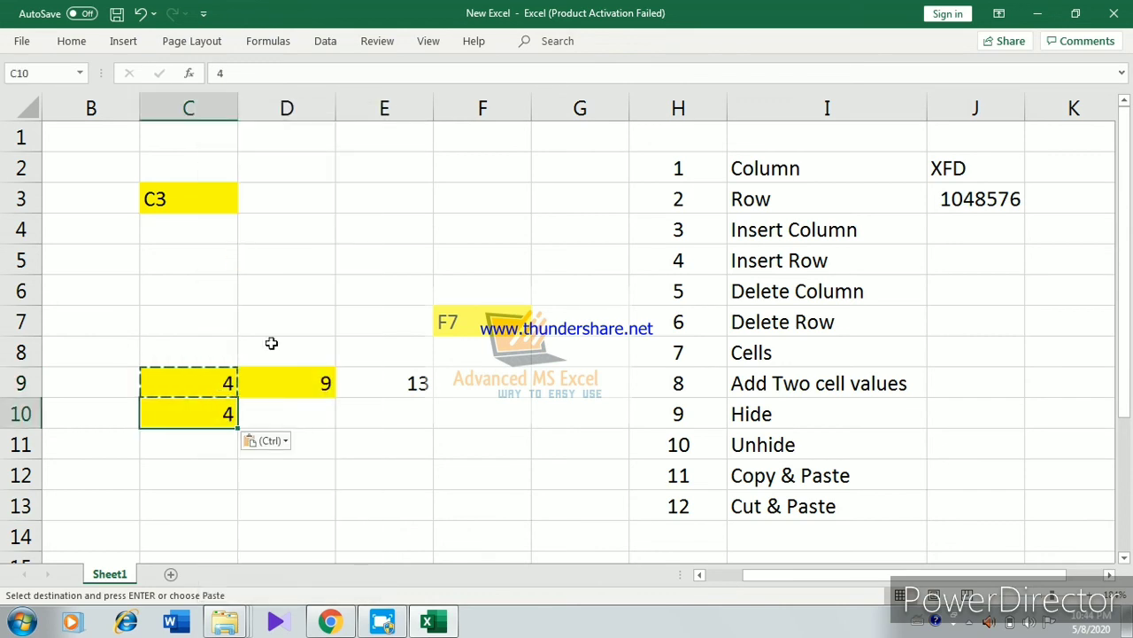
Cut the 9 from D9 and paste it into D10
left_click(322, 383)
right_click(321, 384)
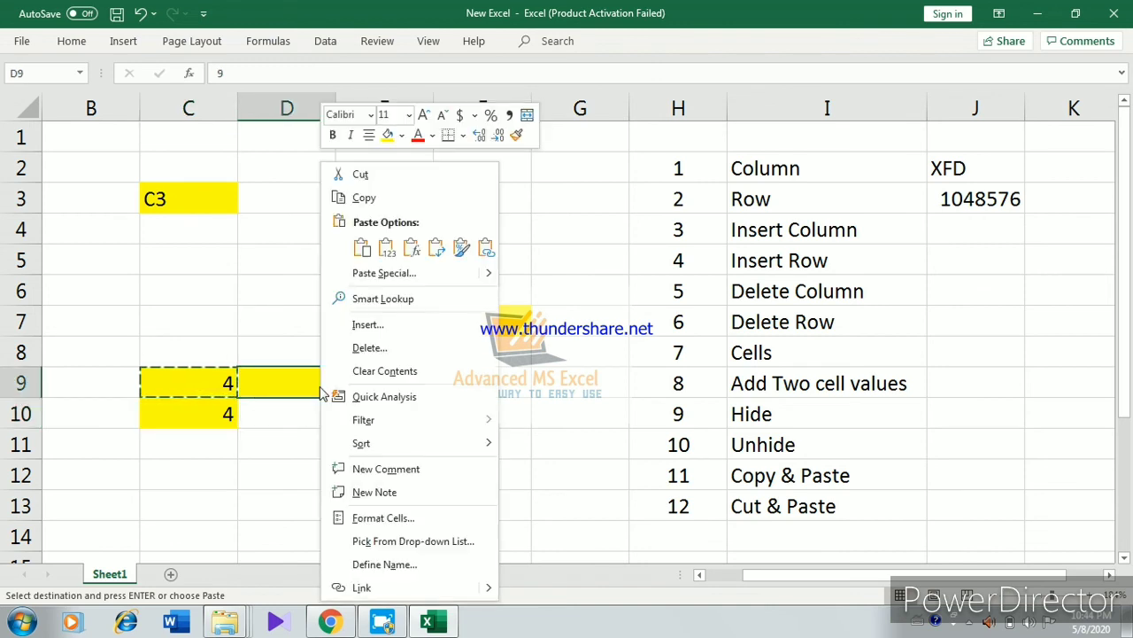
left_click(359, 175)
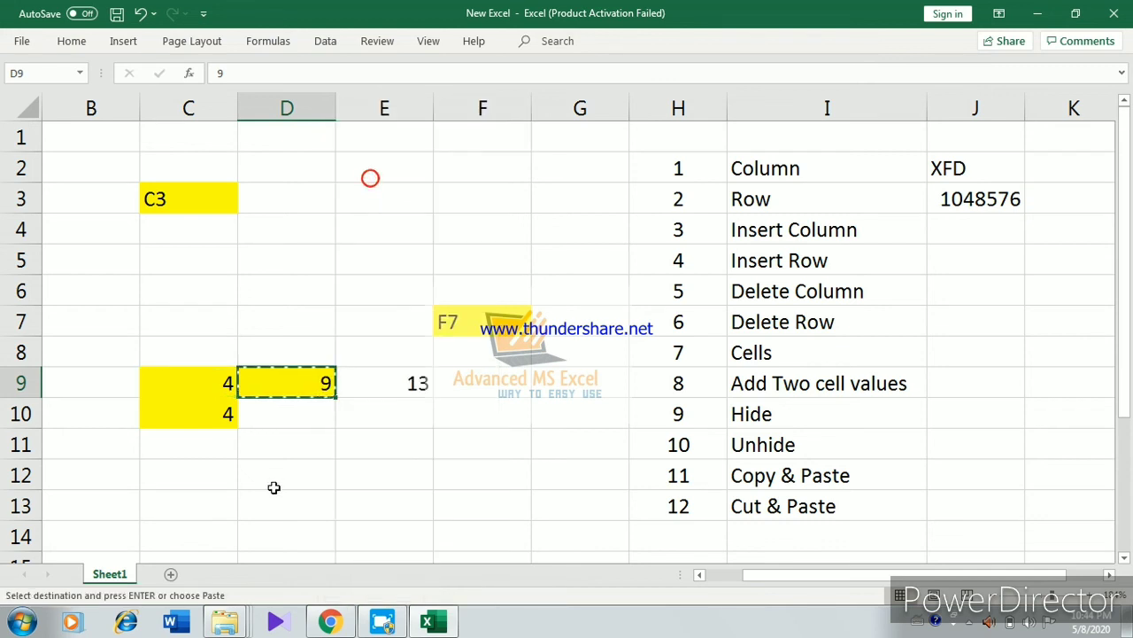
left_click(291, 414)
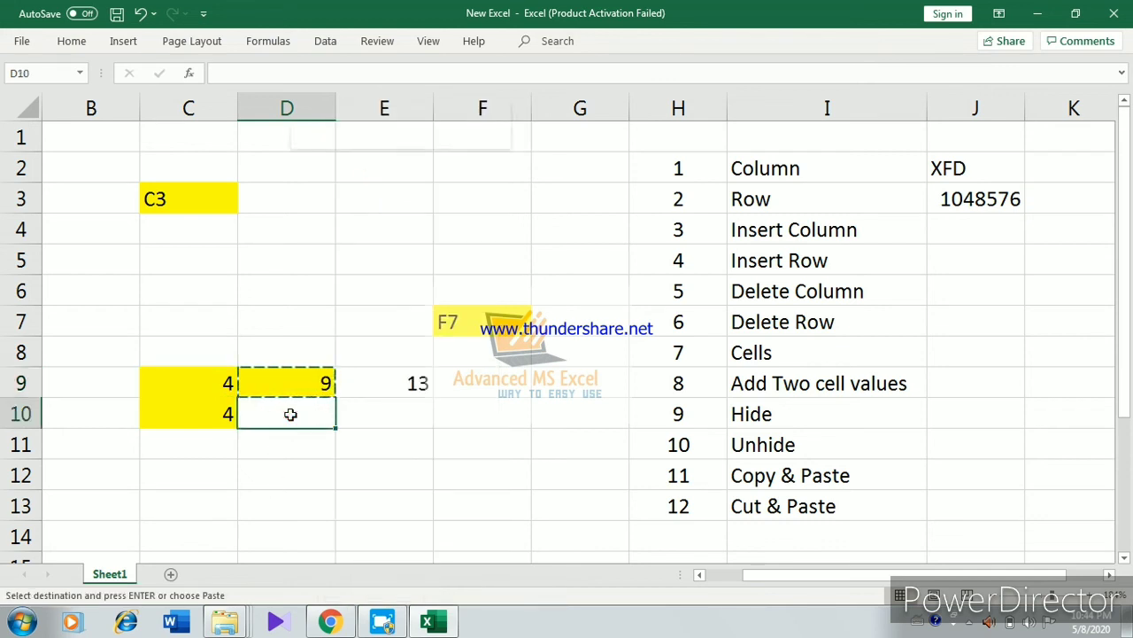
right_click(292, 414)
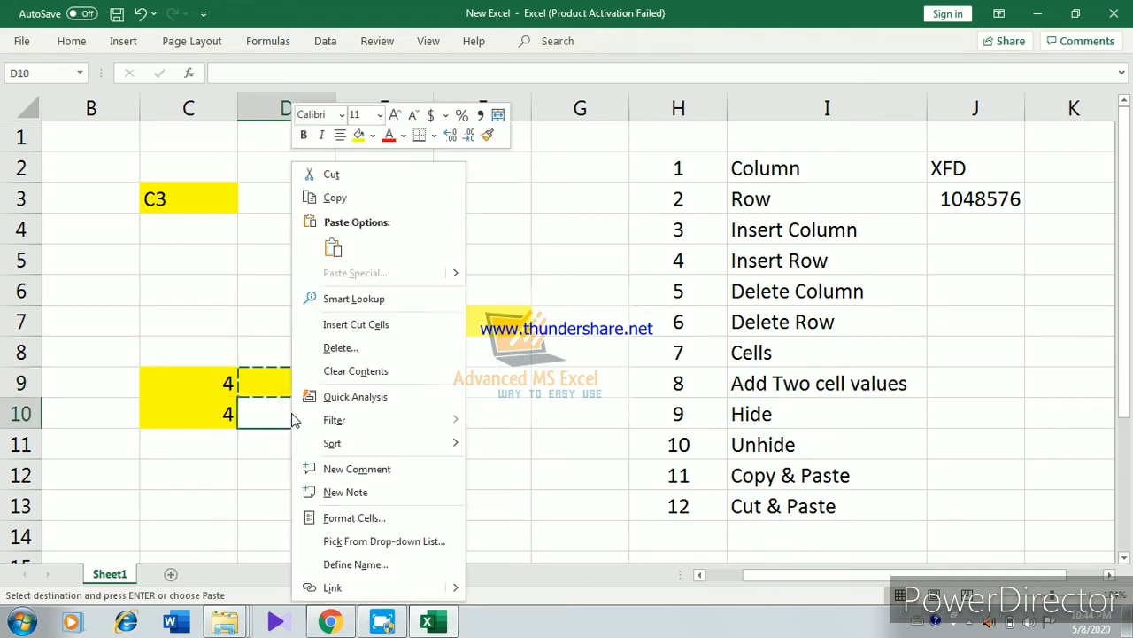
left_click(334, 250)
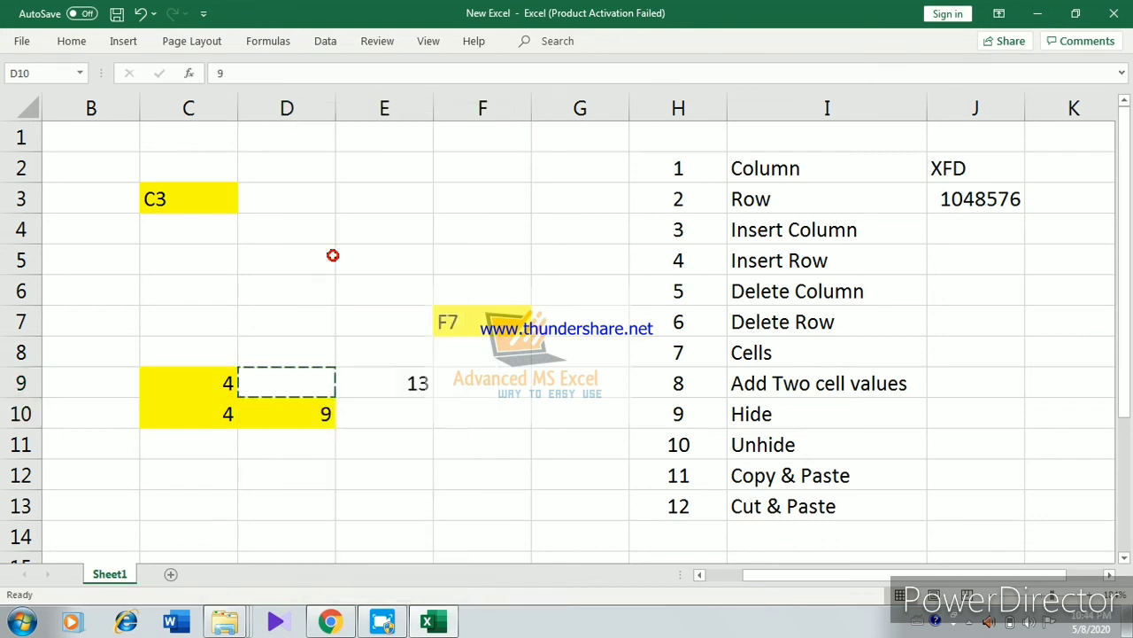
left_click(373, 411)
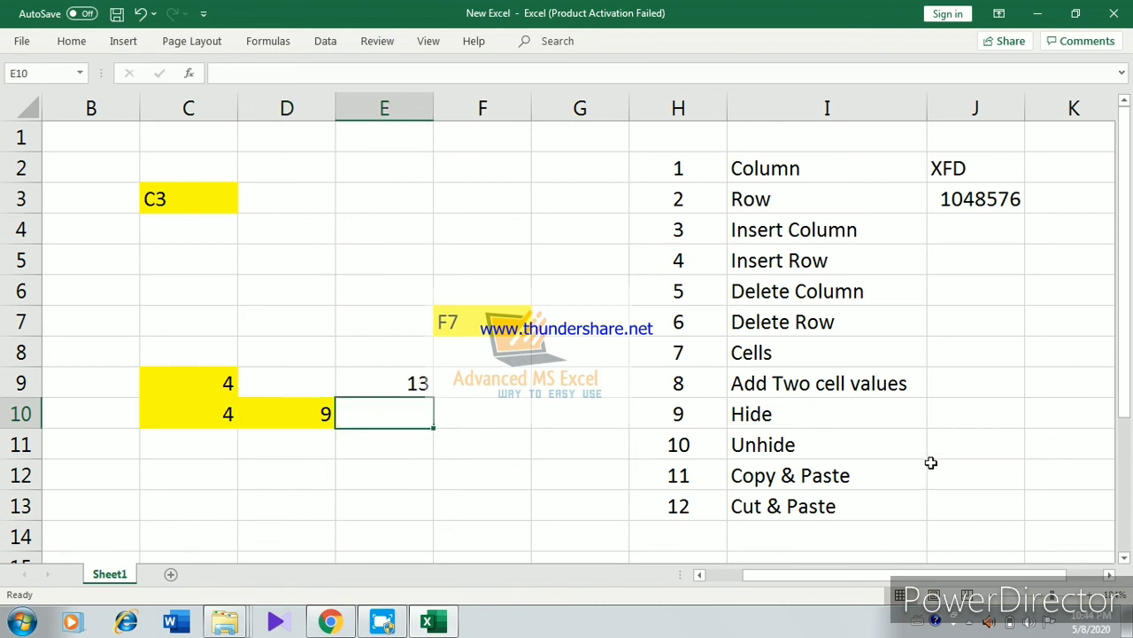
Type 'Ctrl+C & Ctrl+V' into J12, adding the missing space before the ampersand
left_click(936, 479)
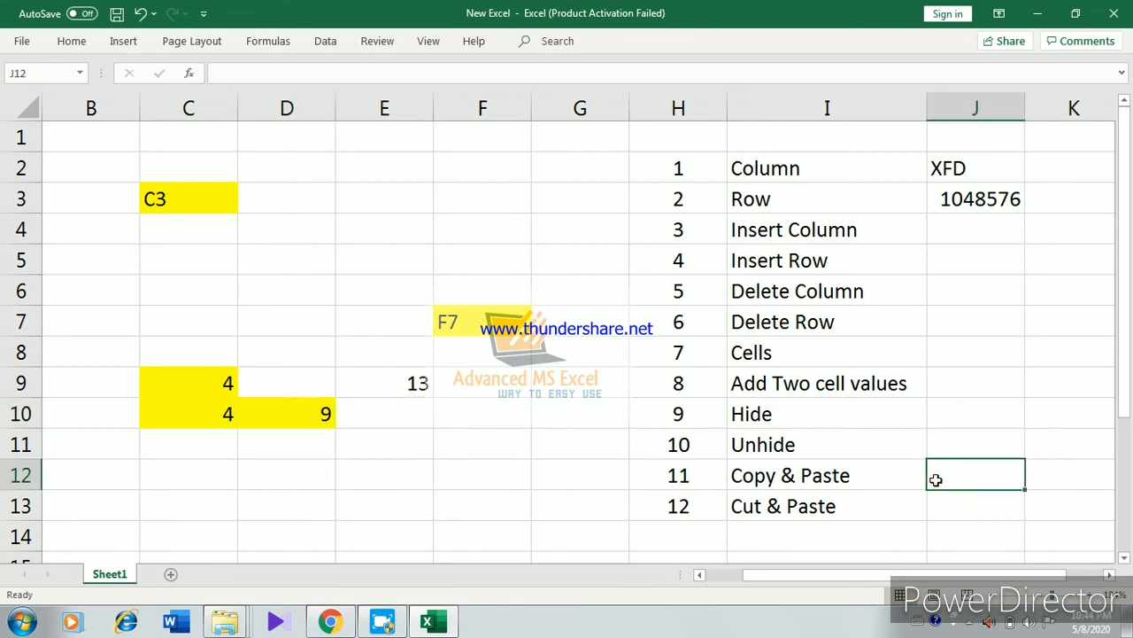
type("c")
type("T")
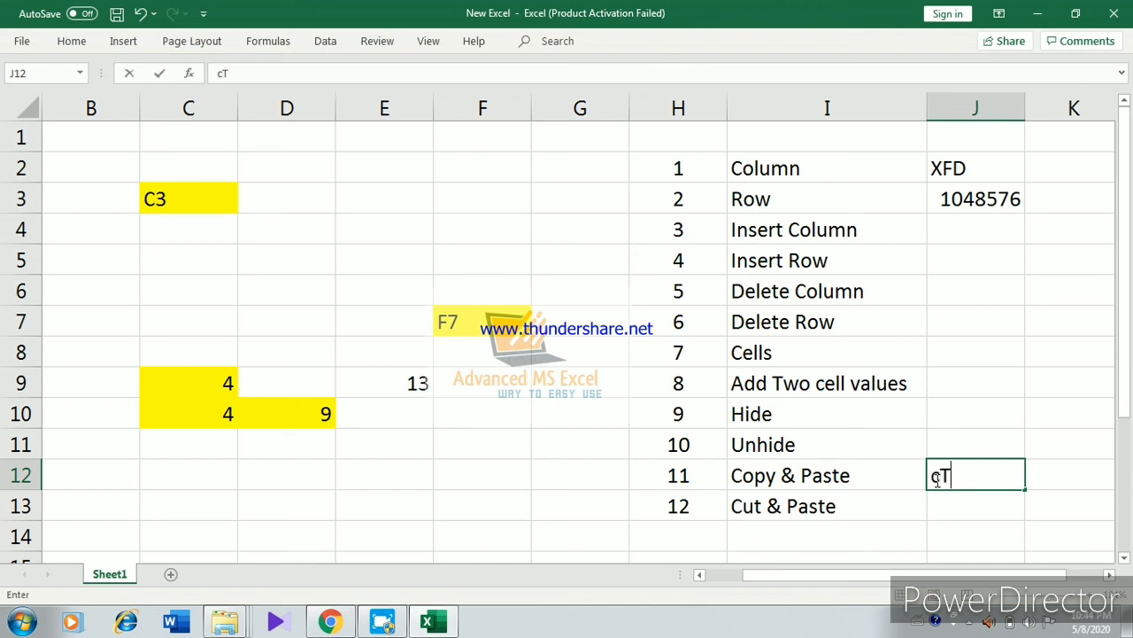
type("RL+")
type("C")
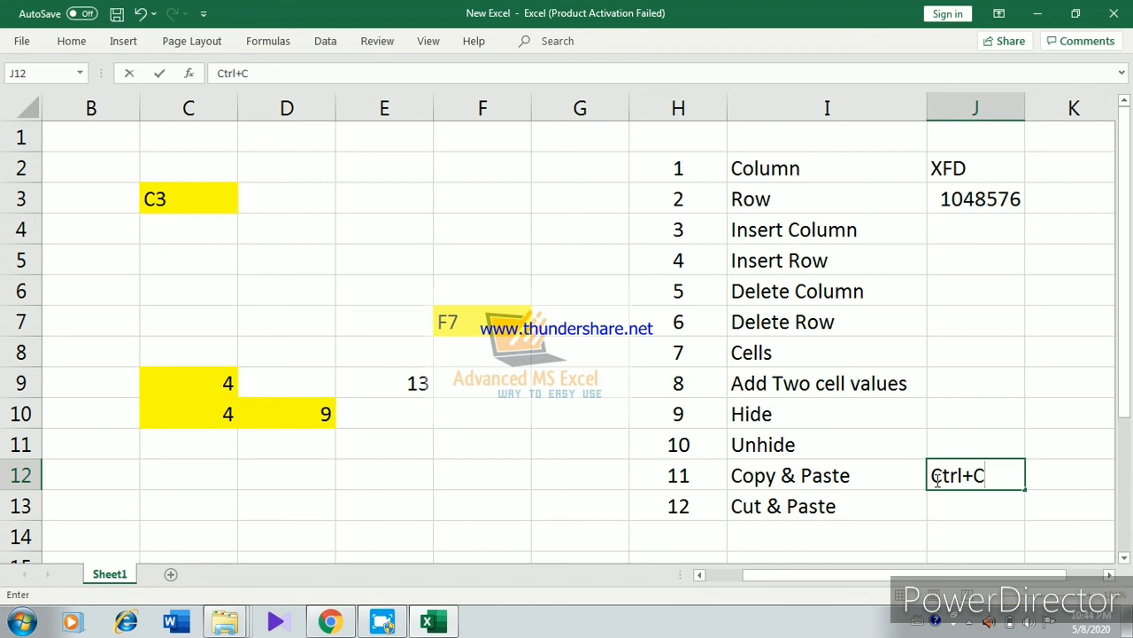
type("&")
type(" Ctrl")
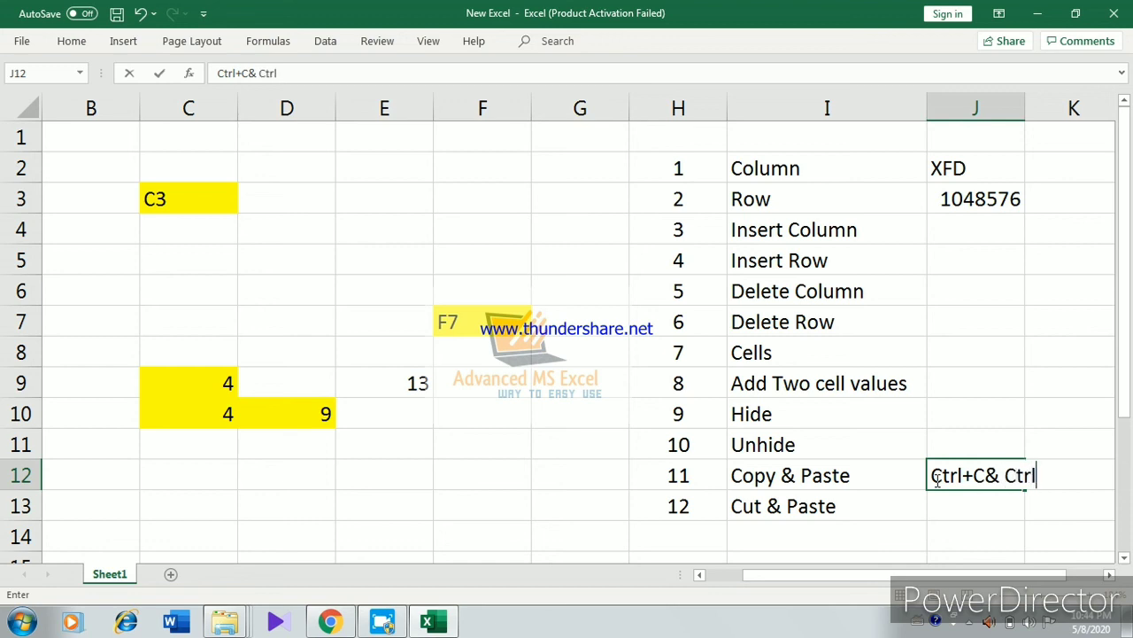
type("+")
type("V")
left_click(988, 476)
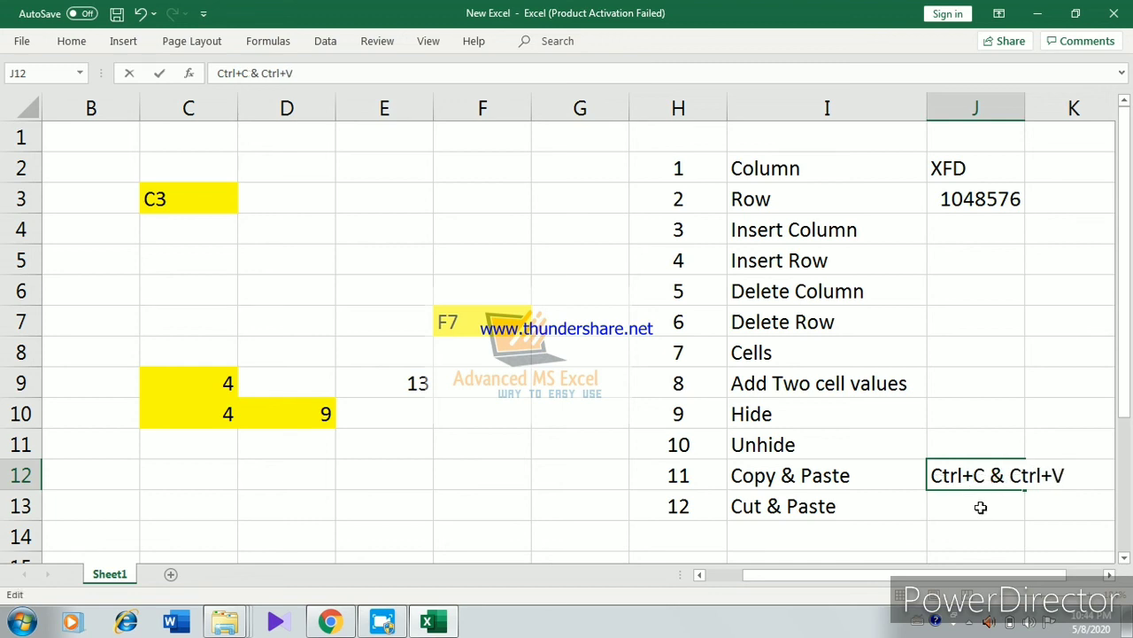
left_click(981, 508)
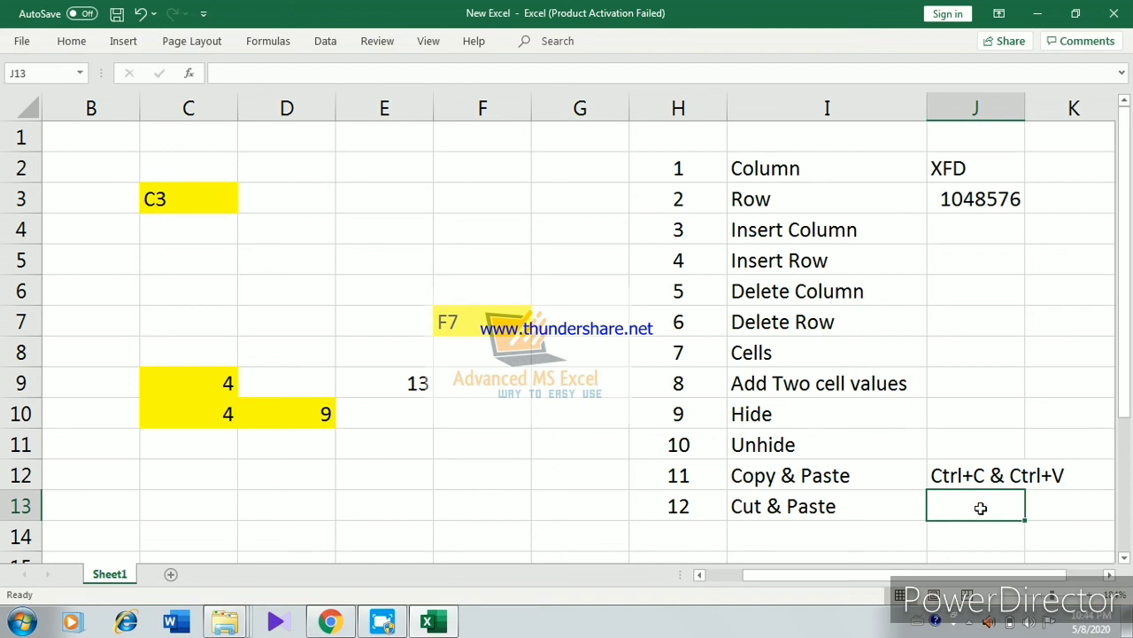
Enter 'Ctrl+X & Ctrl+V' in J13, overriding the AutoComplete suggestion
type("Ctrl+")
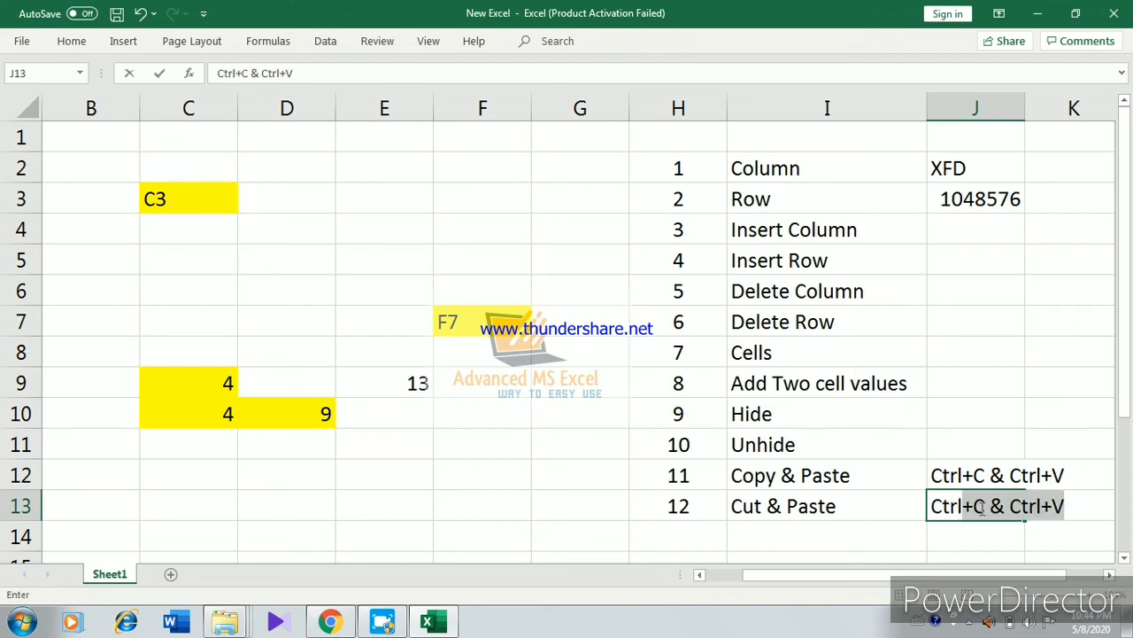
type("C")
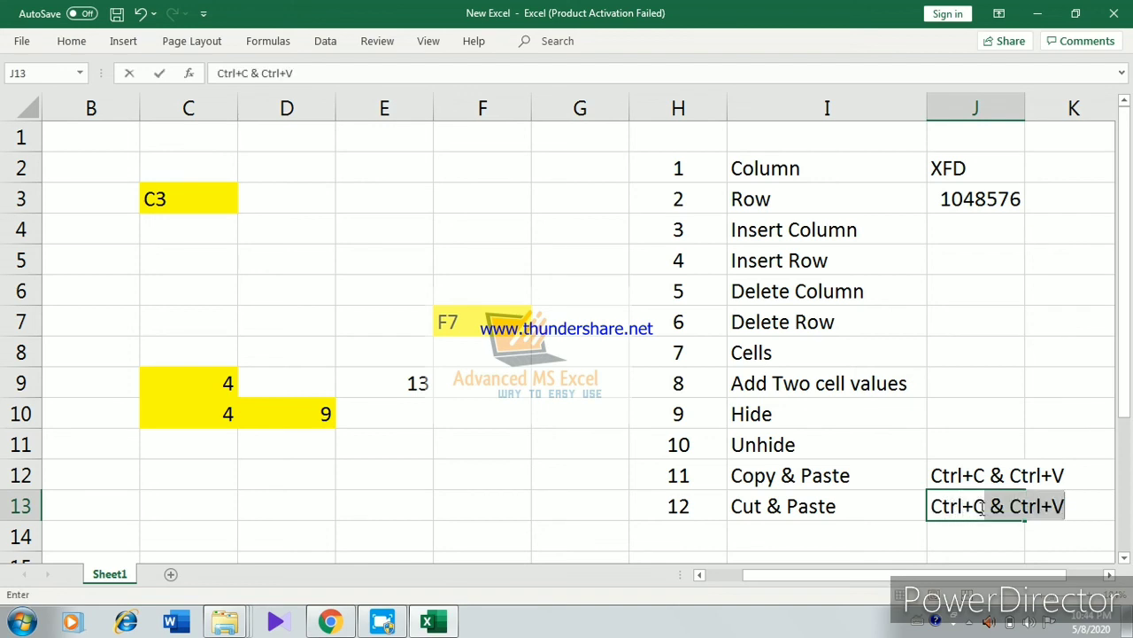
key("BackSpace")
key("BackSpace")
type("X")
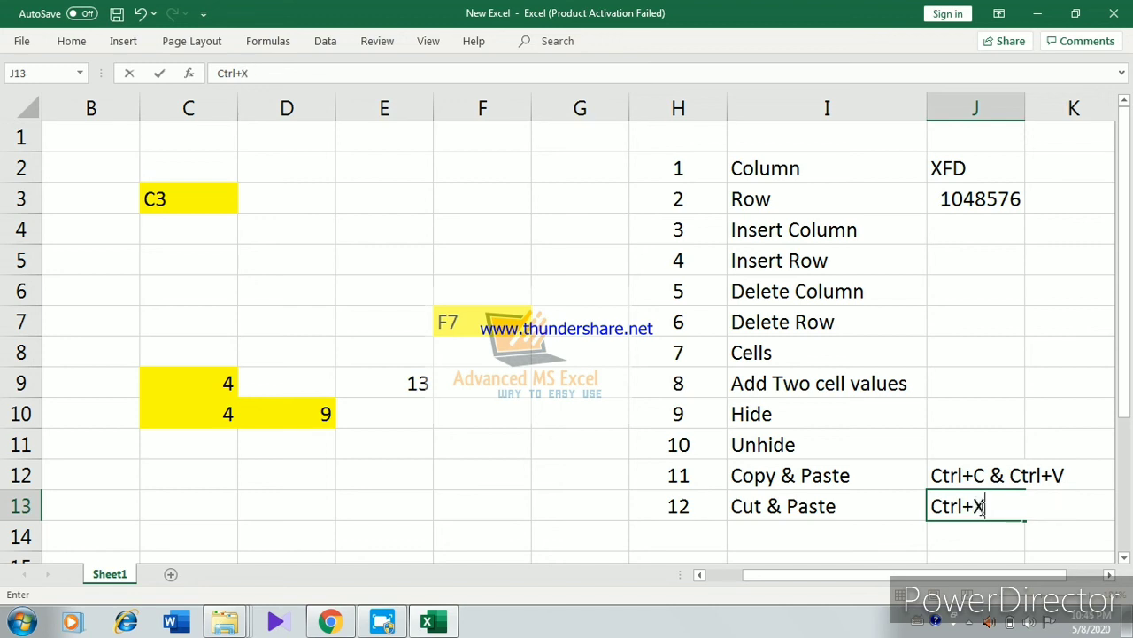
type(" & ")
type("Ct")
type("rl")
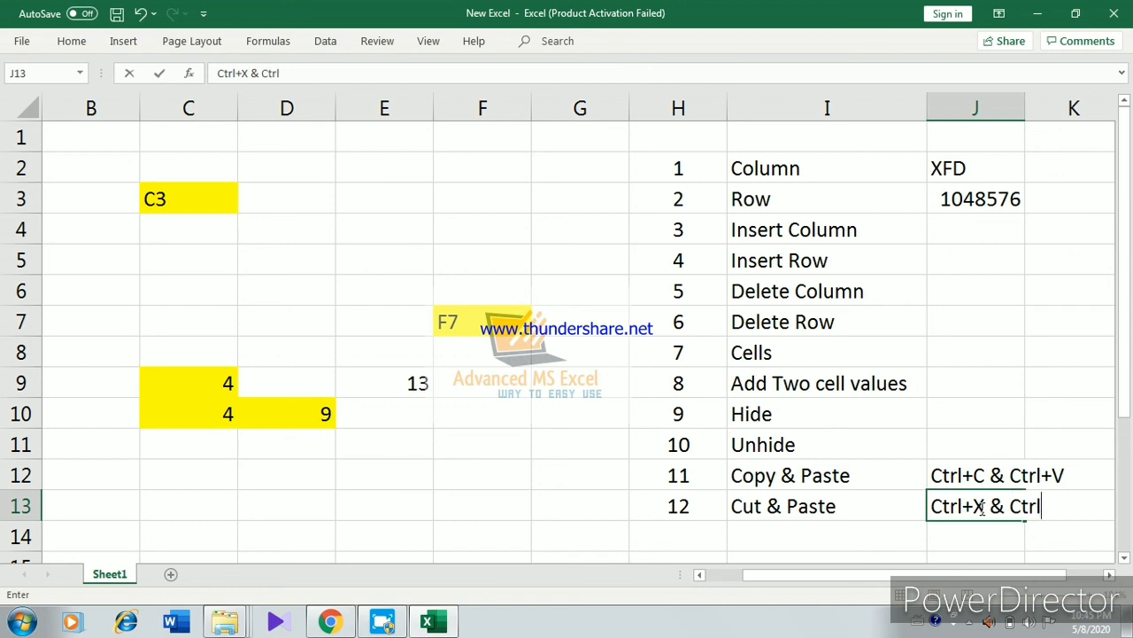
type("+")
type("V")
key("ctrl+Return")
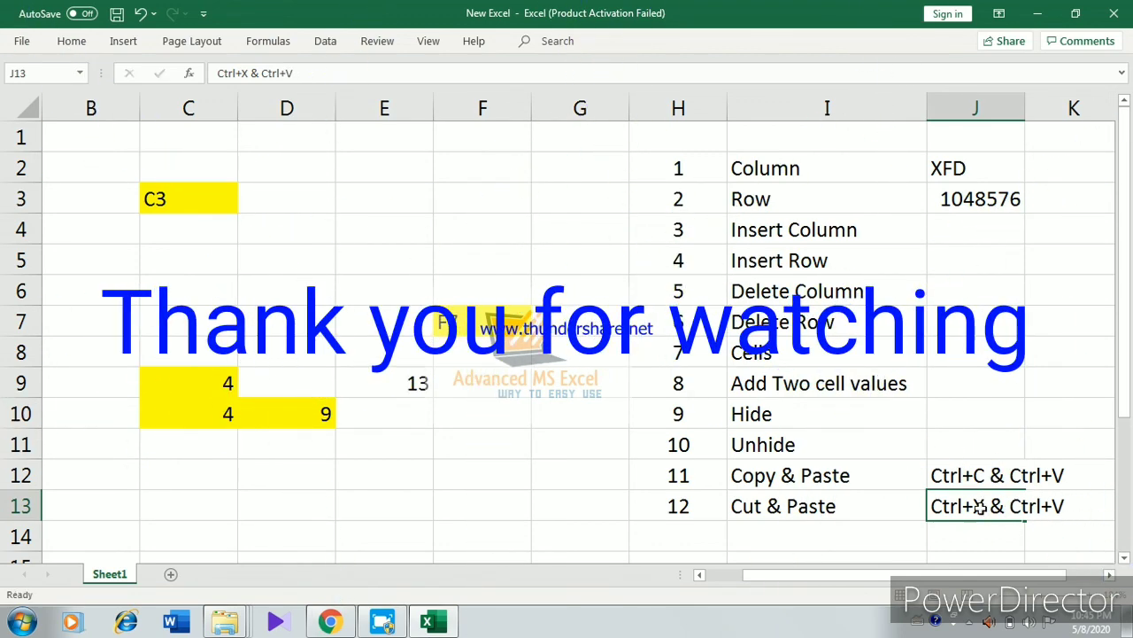
key("Return")
left_click(886, 485)
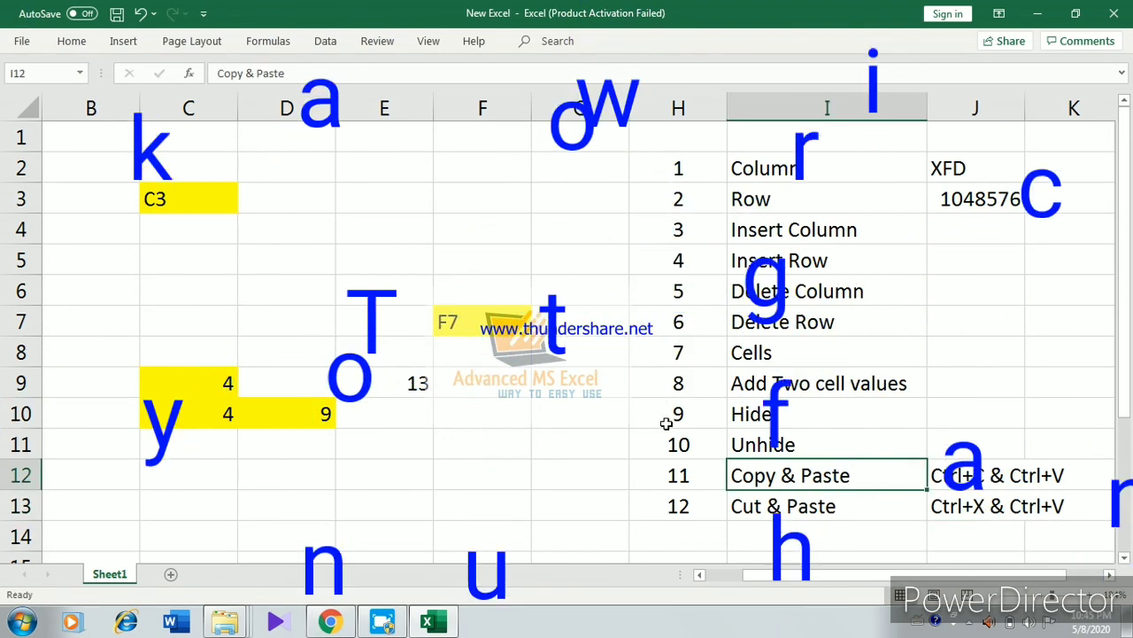